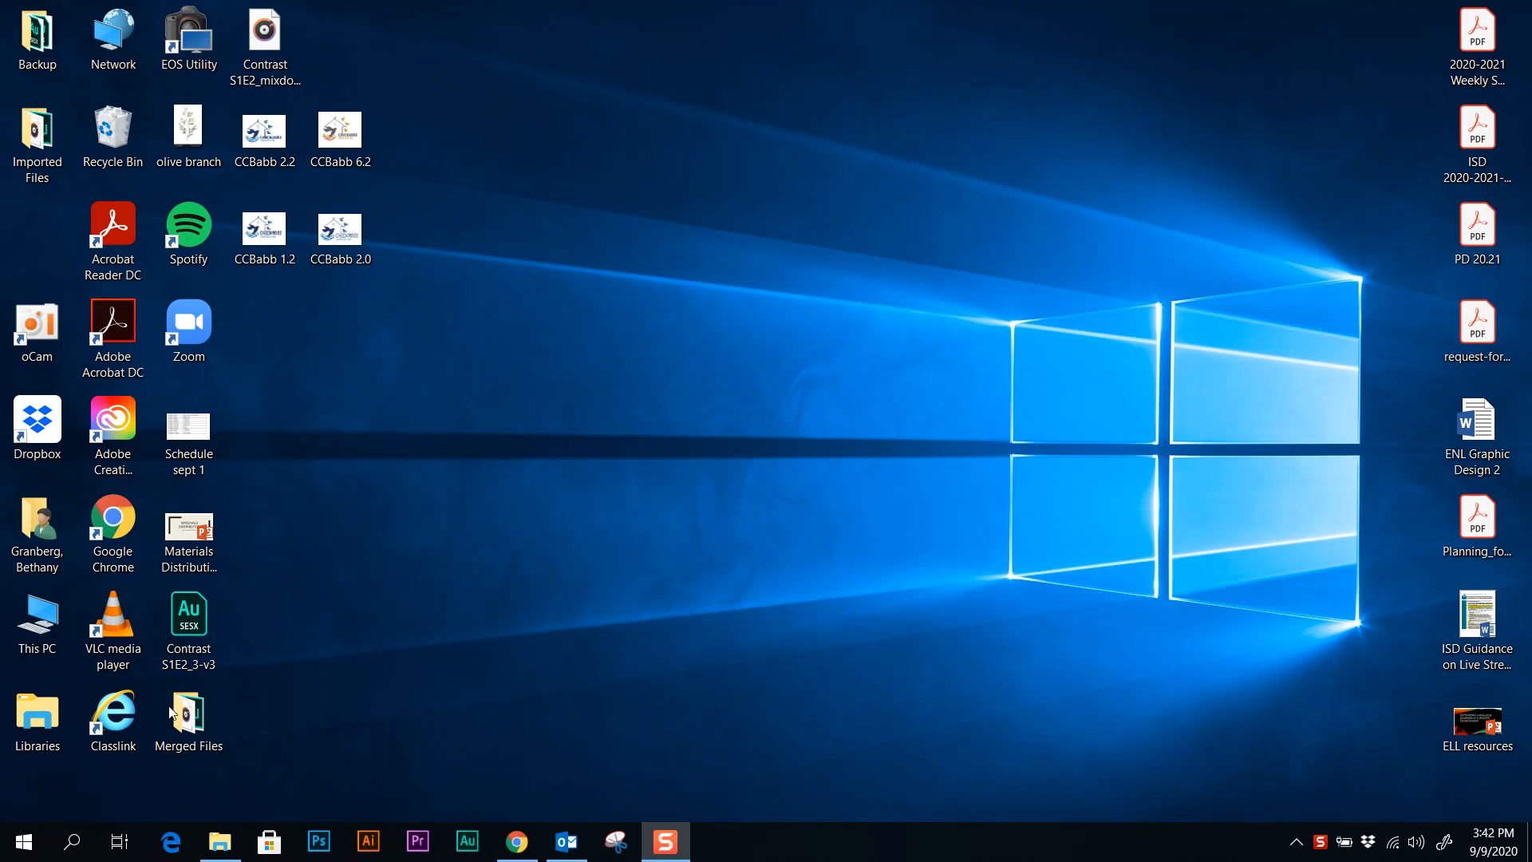
- Examine the installed Adobe programs and the taskbar pinning options for Adobe Illustrator 2019 and Adobe InCopy 2019
left_click(25, 848)
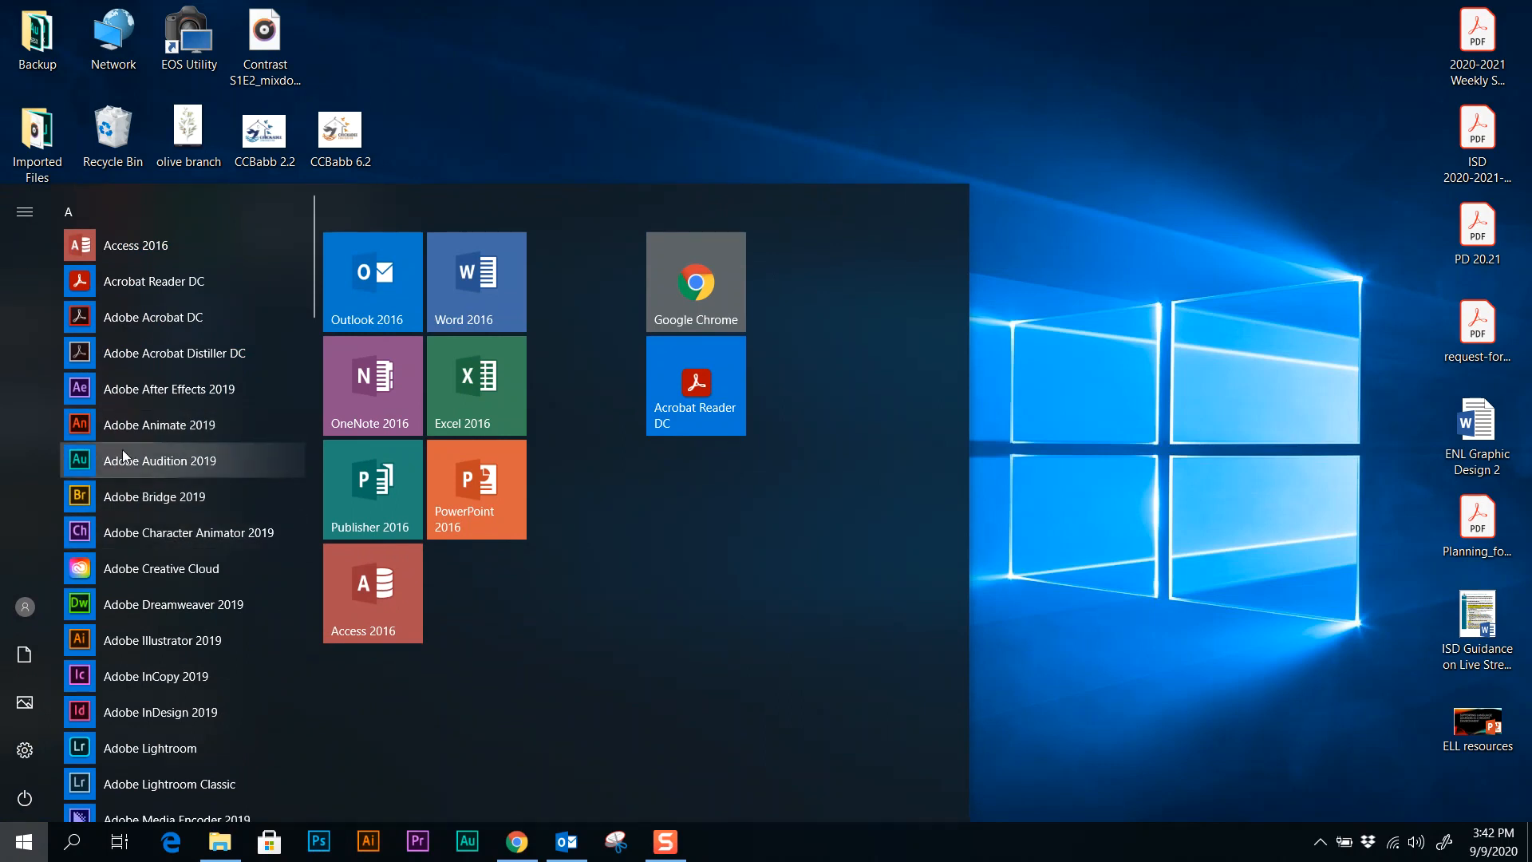
scroll(151, 627, "down", 1)
scroll(160, 608, "down", 1)
scroll(159, 603, "up", 2)
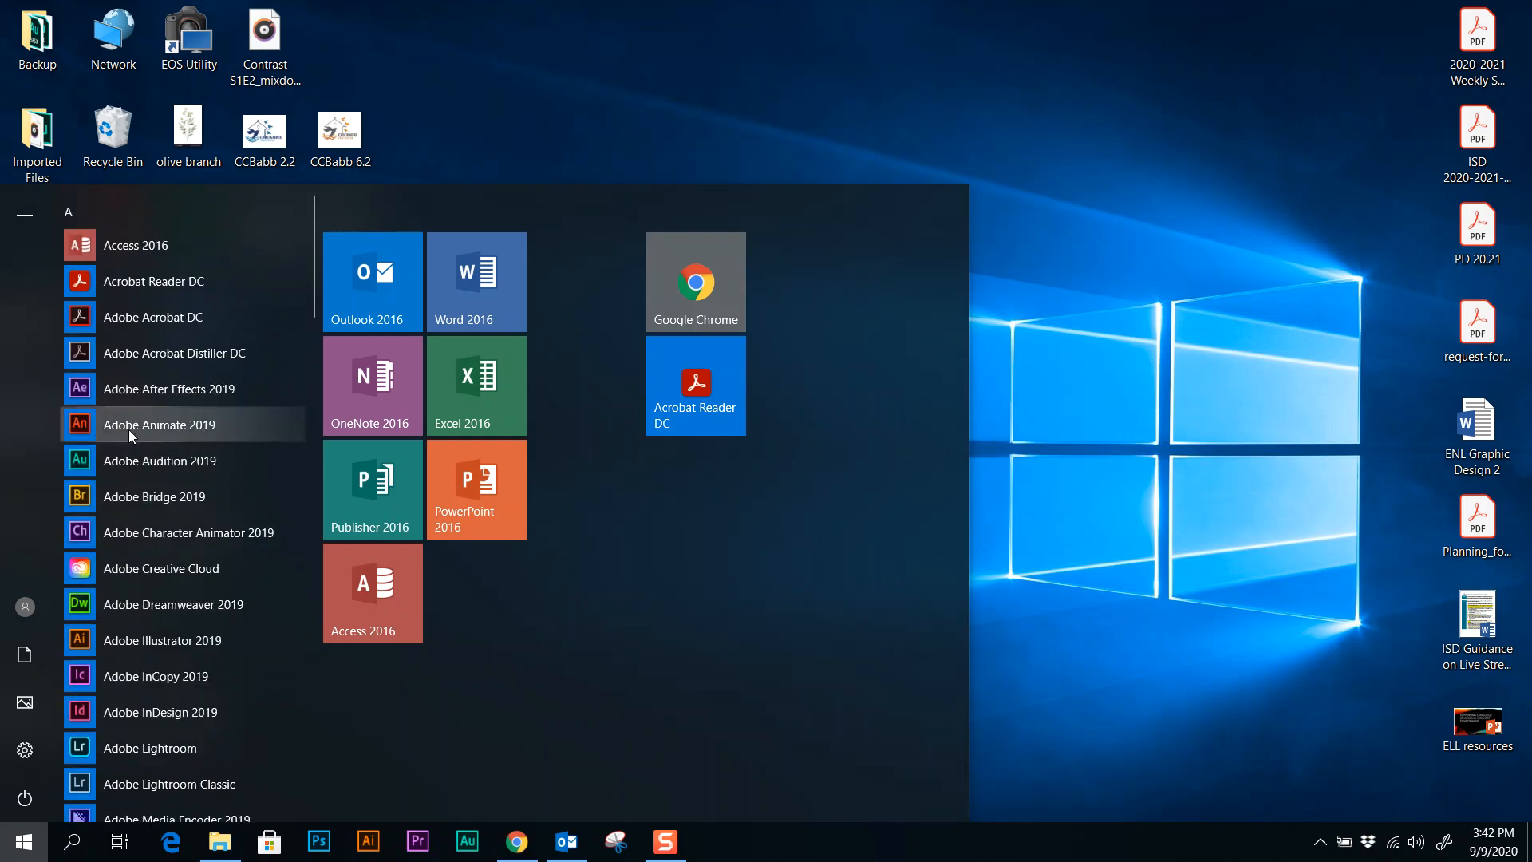
right_click(141, 643)
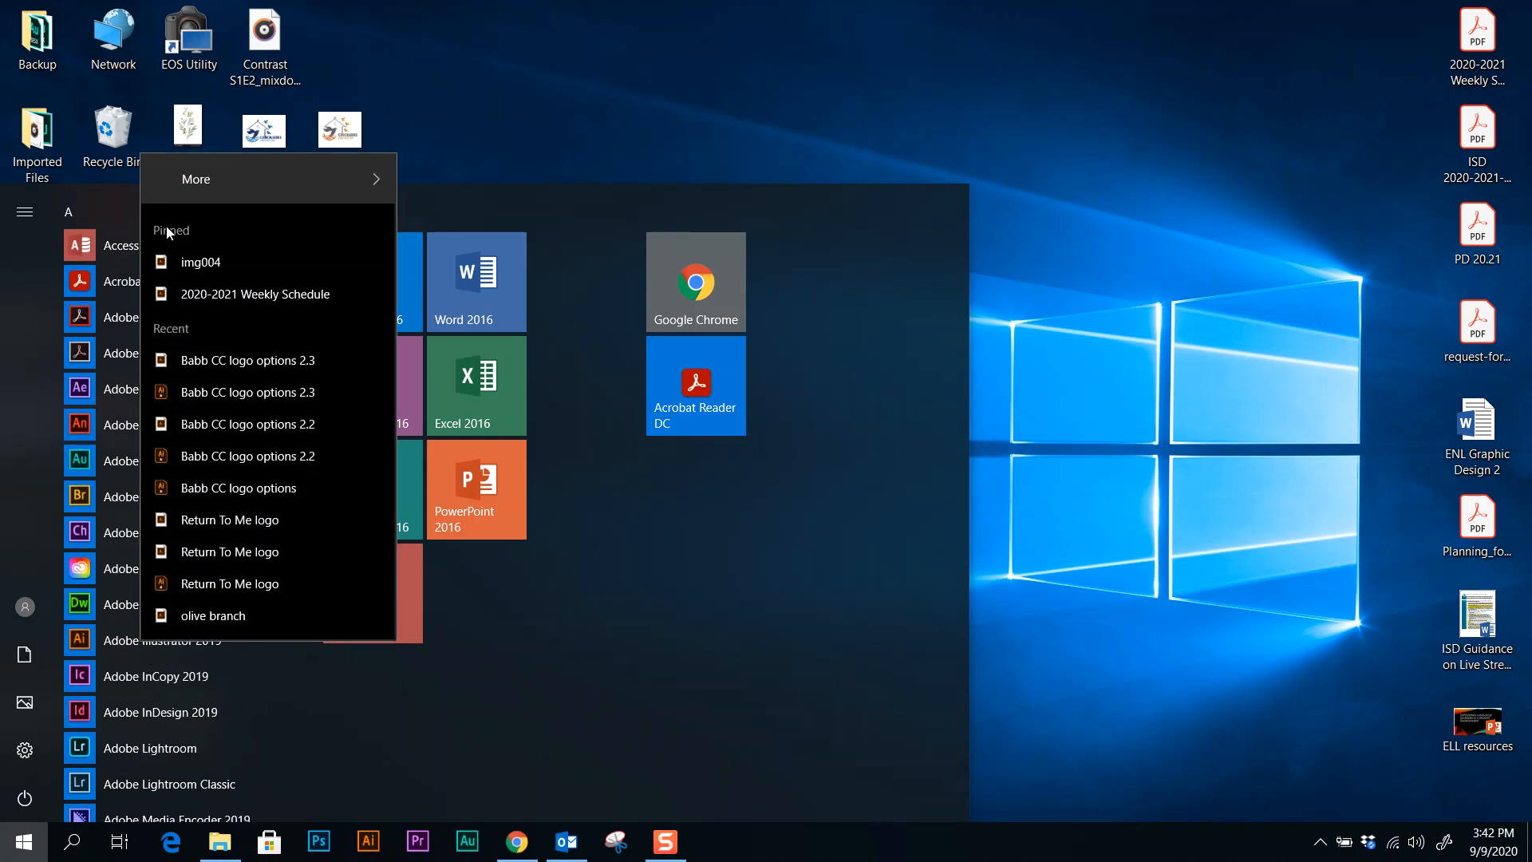
left_click(203, 720)
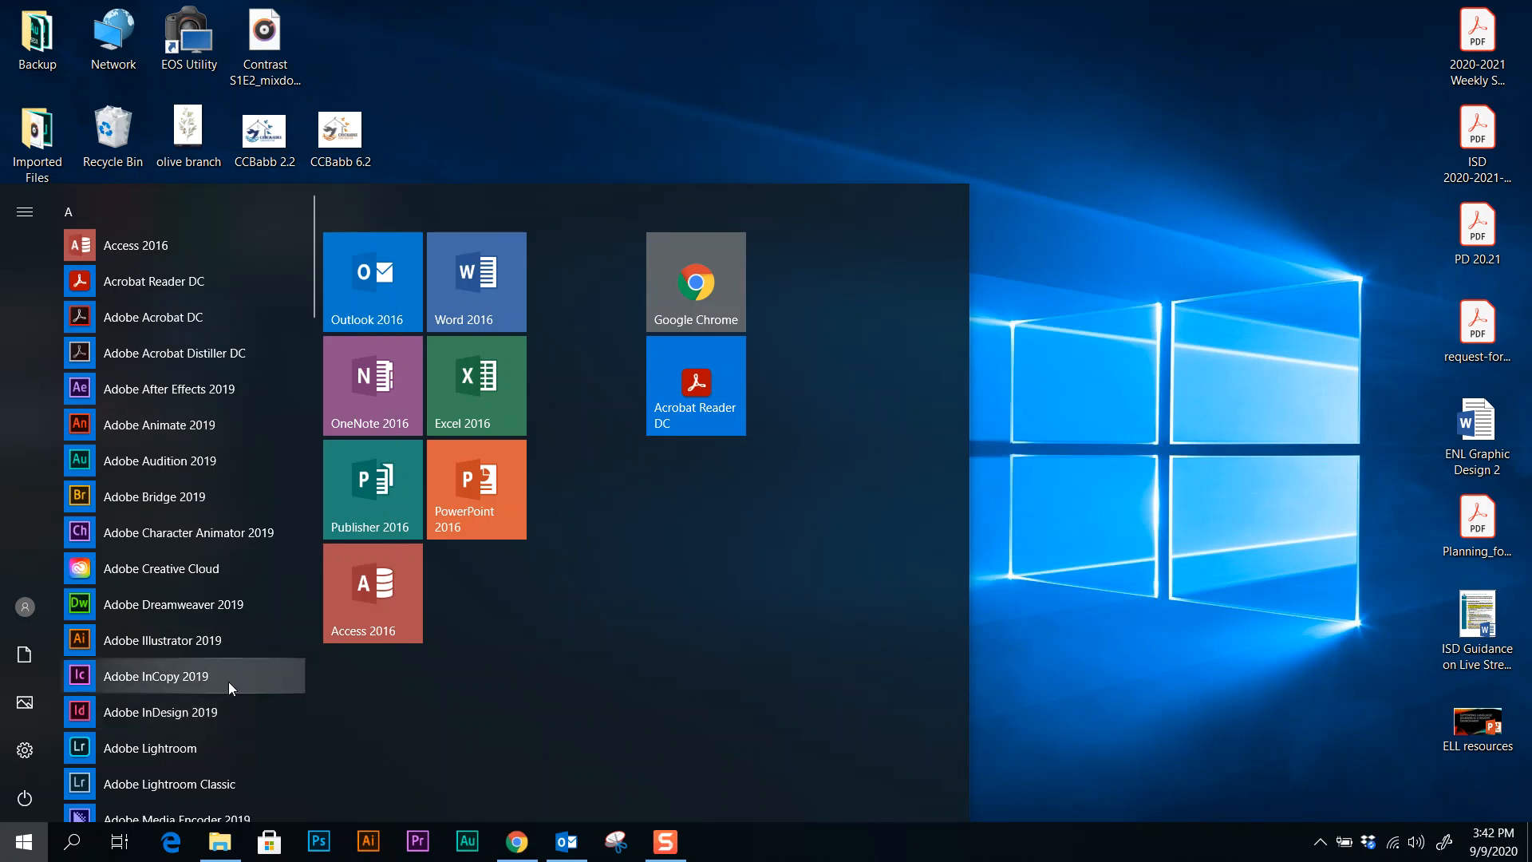
right_click(185, 681)
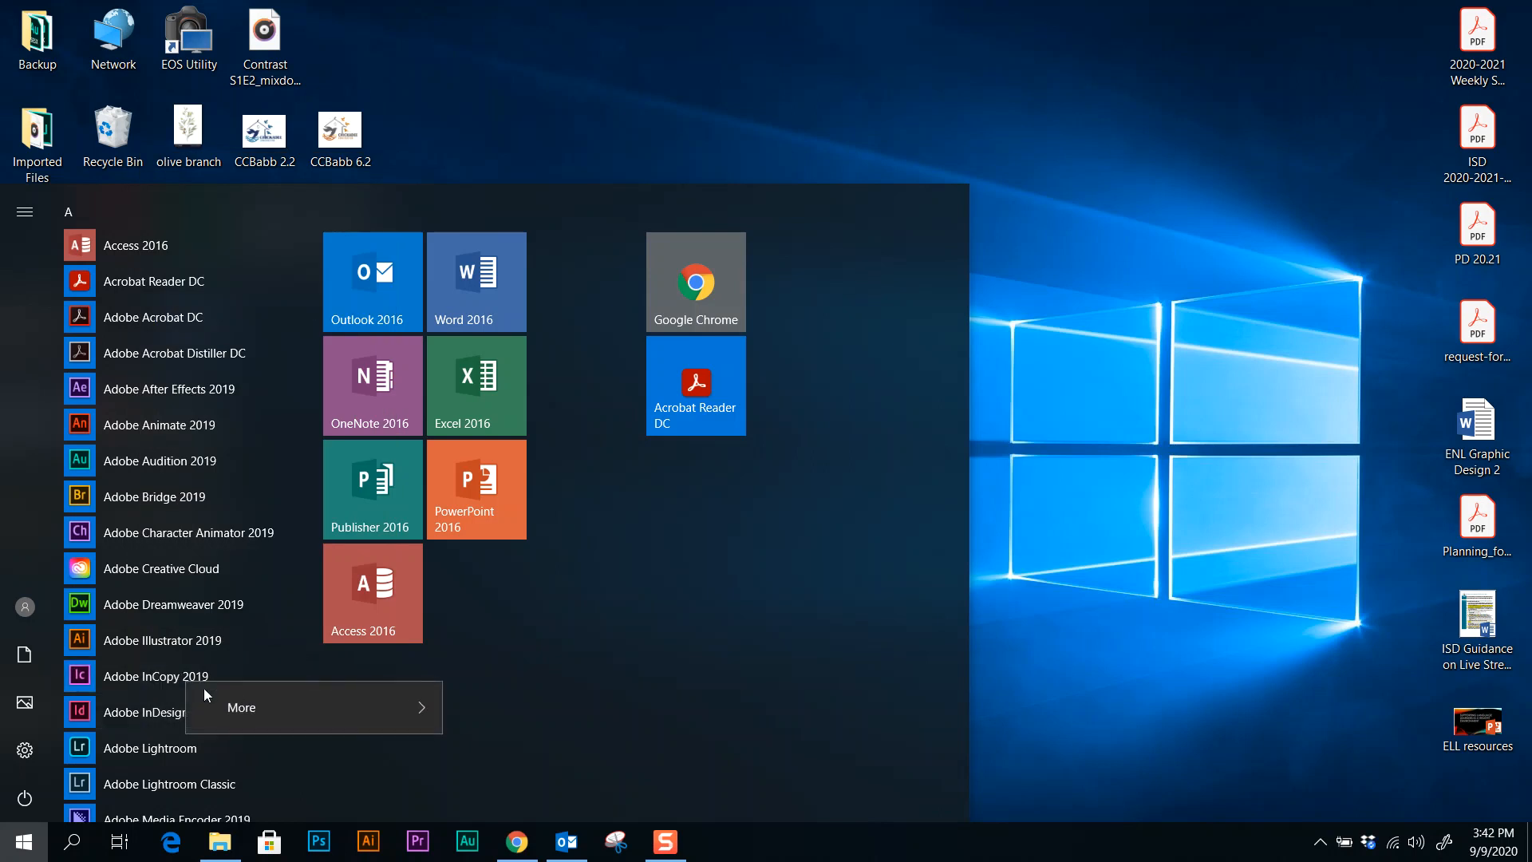
mouse_move(225, 704)
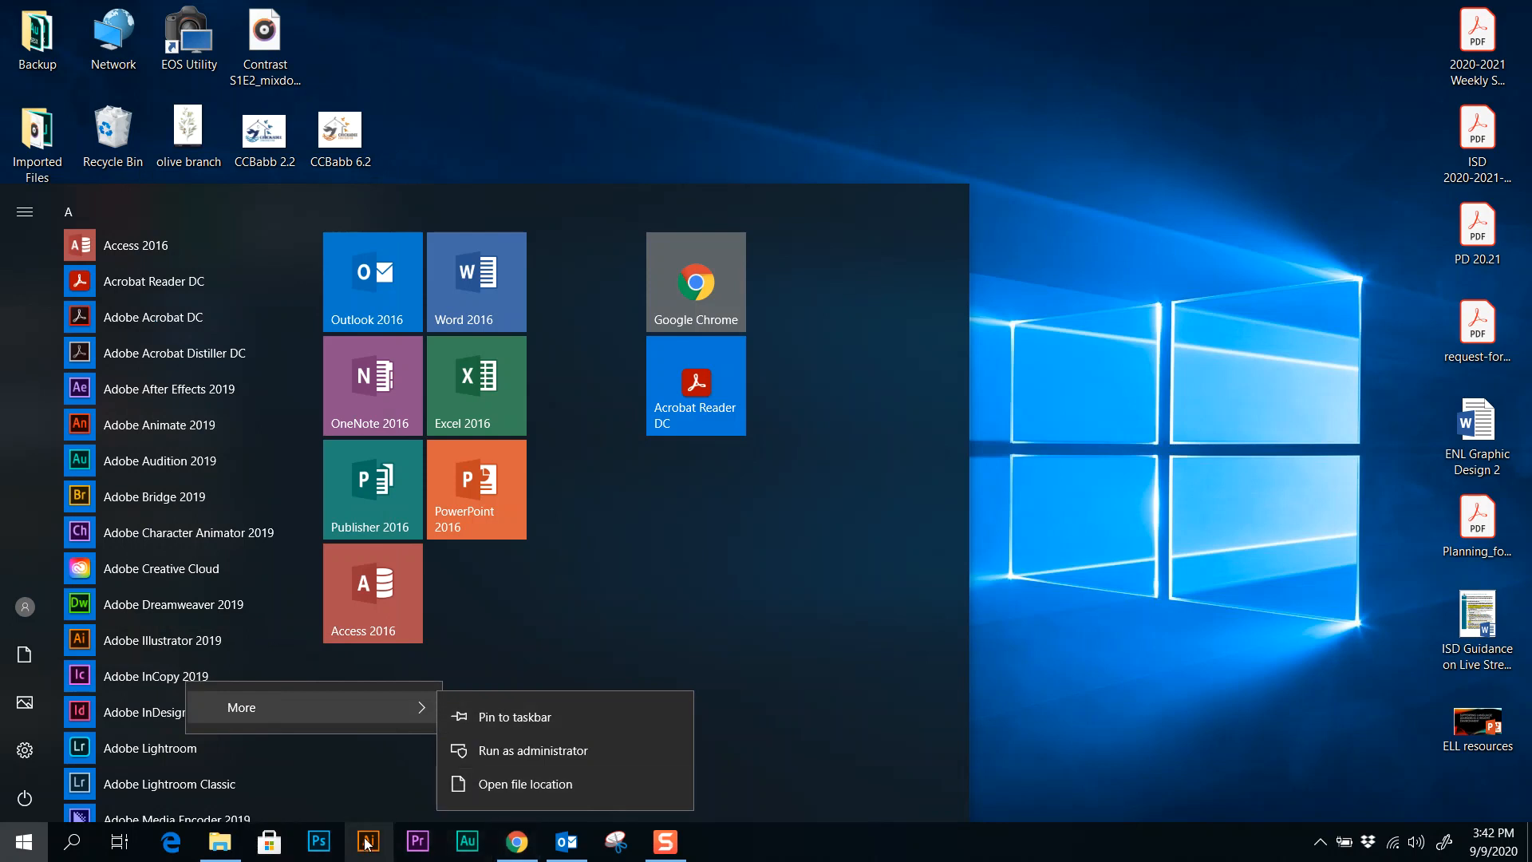
left_click(1142, 717)
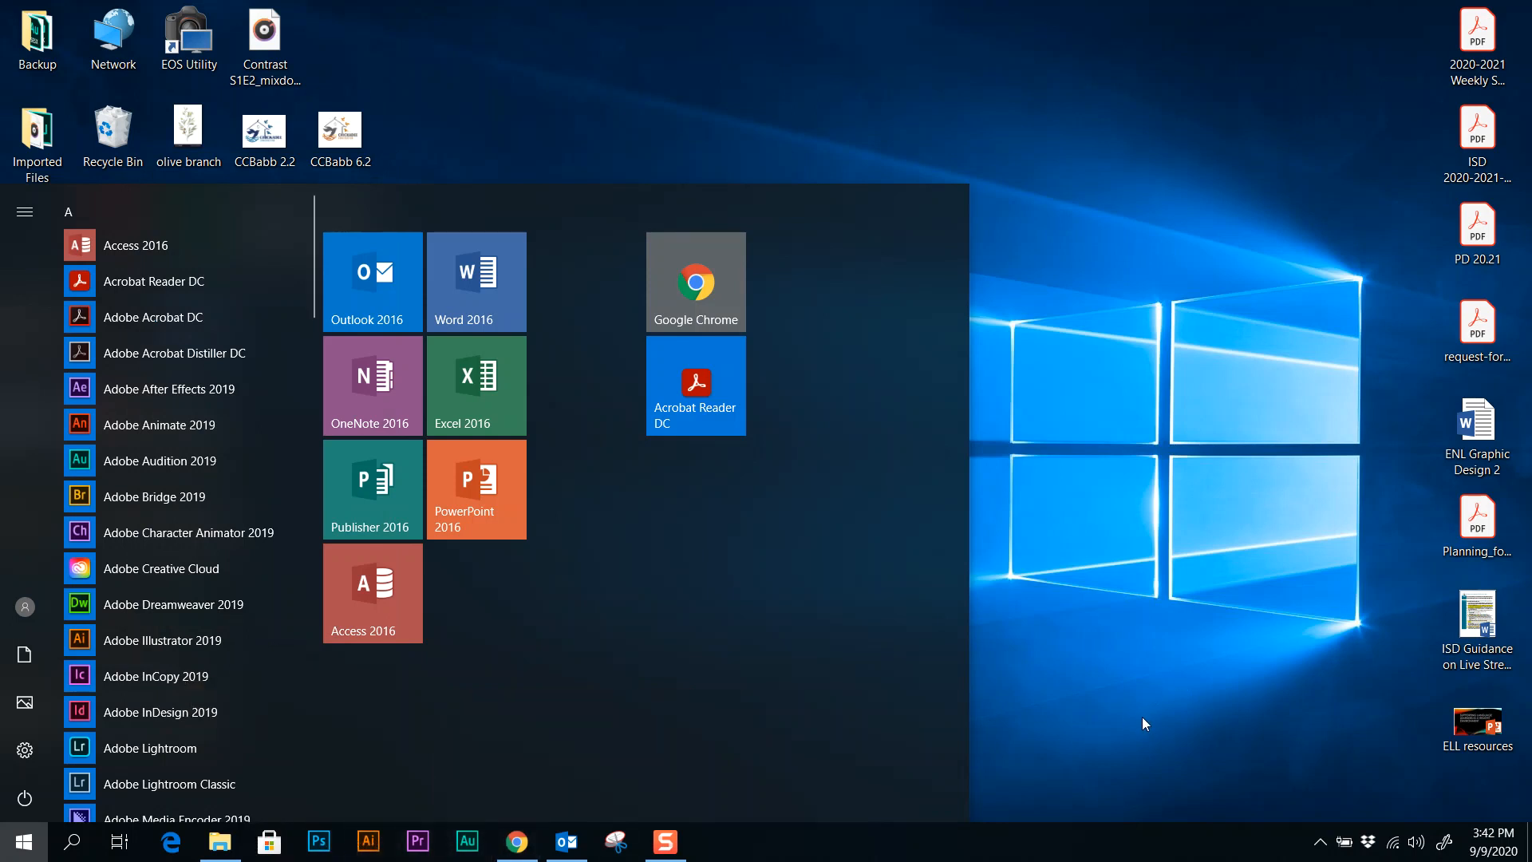
left_click(1069, 643)
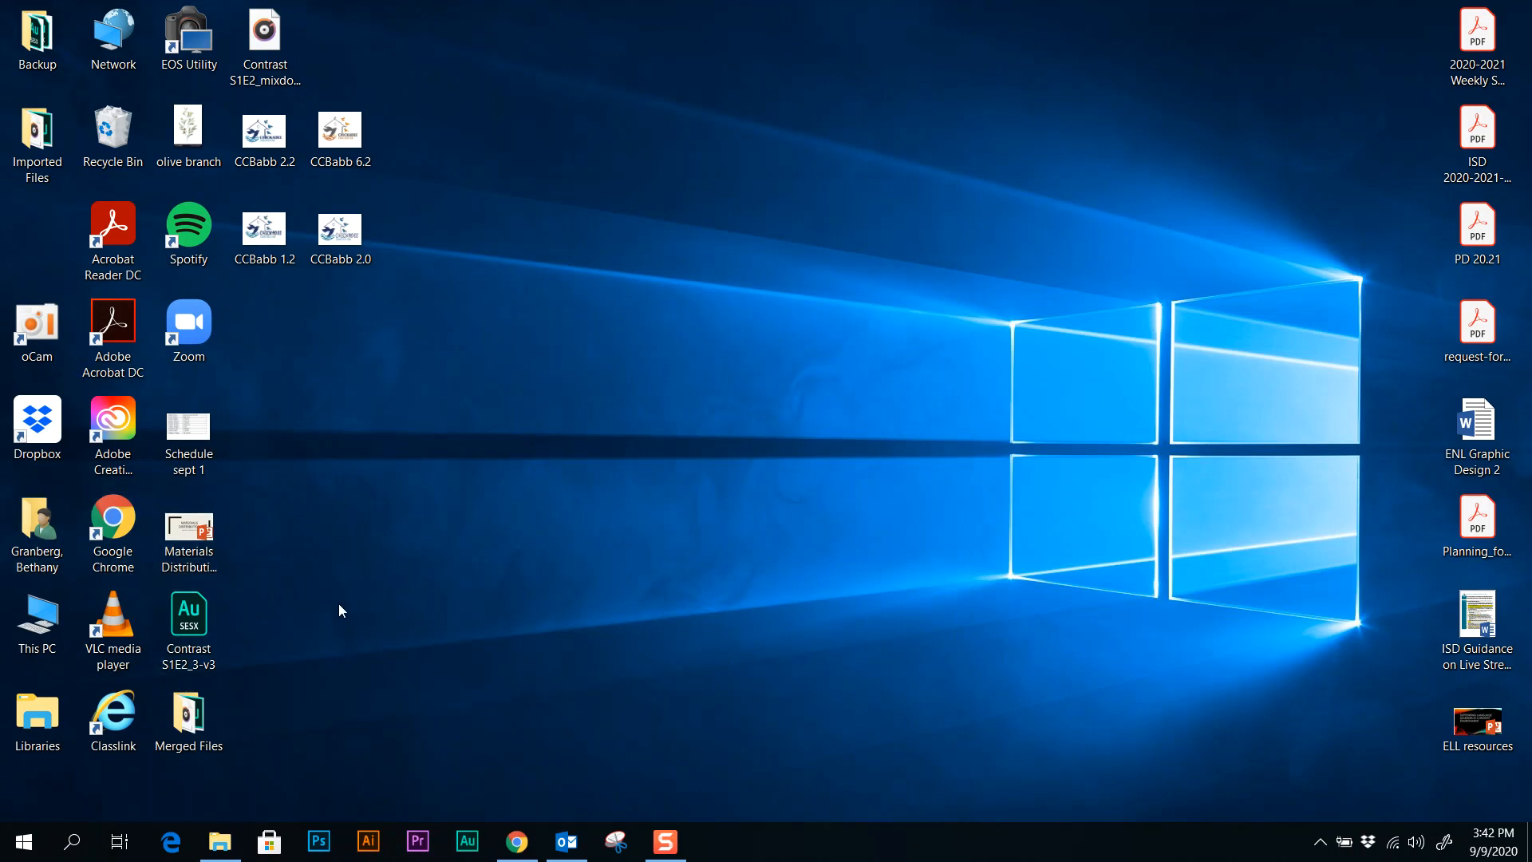
right_click(311, 381)
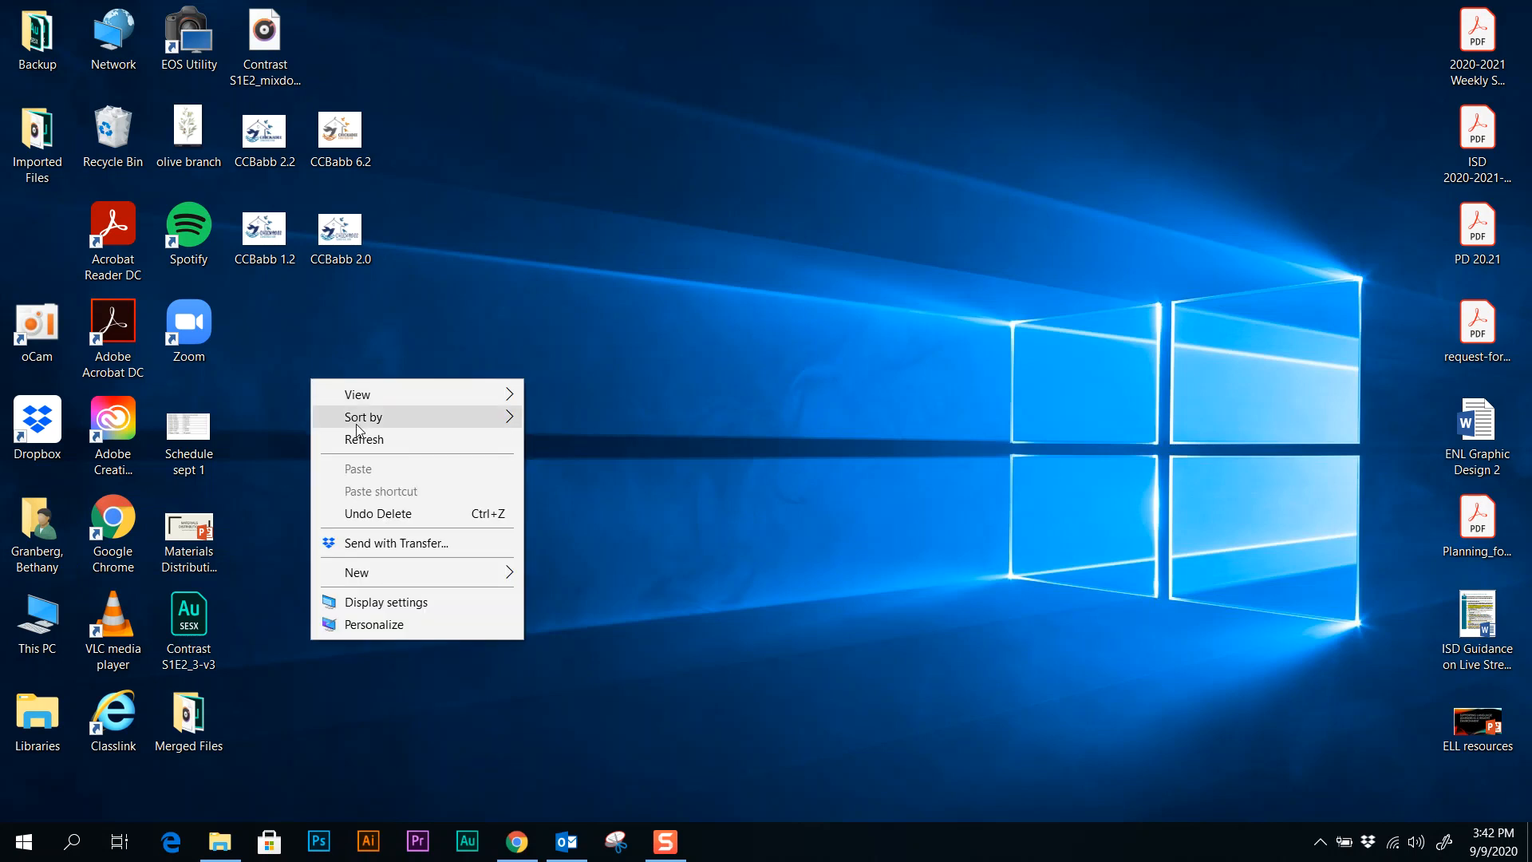
left_click(650, 486)
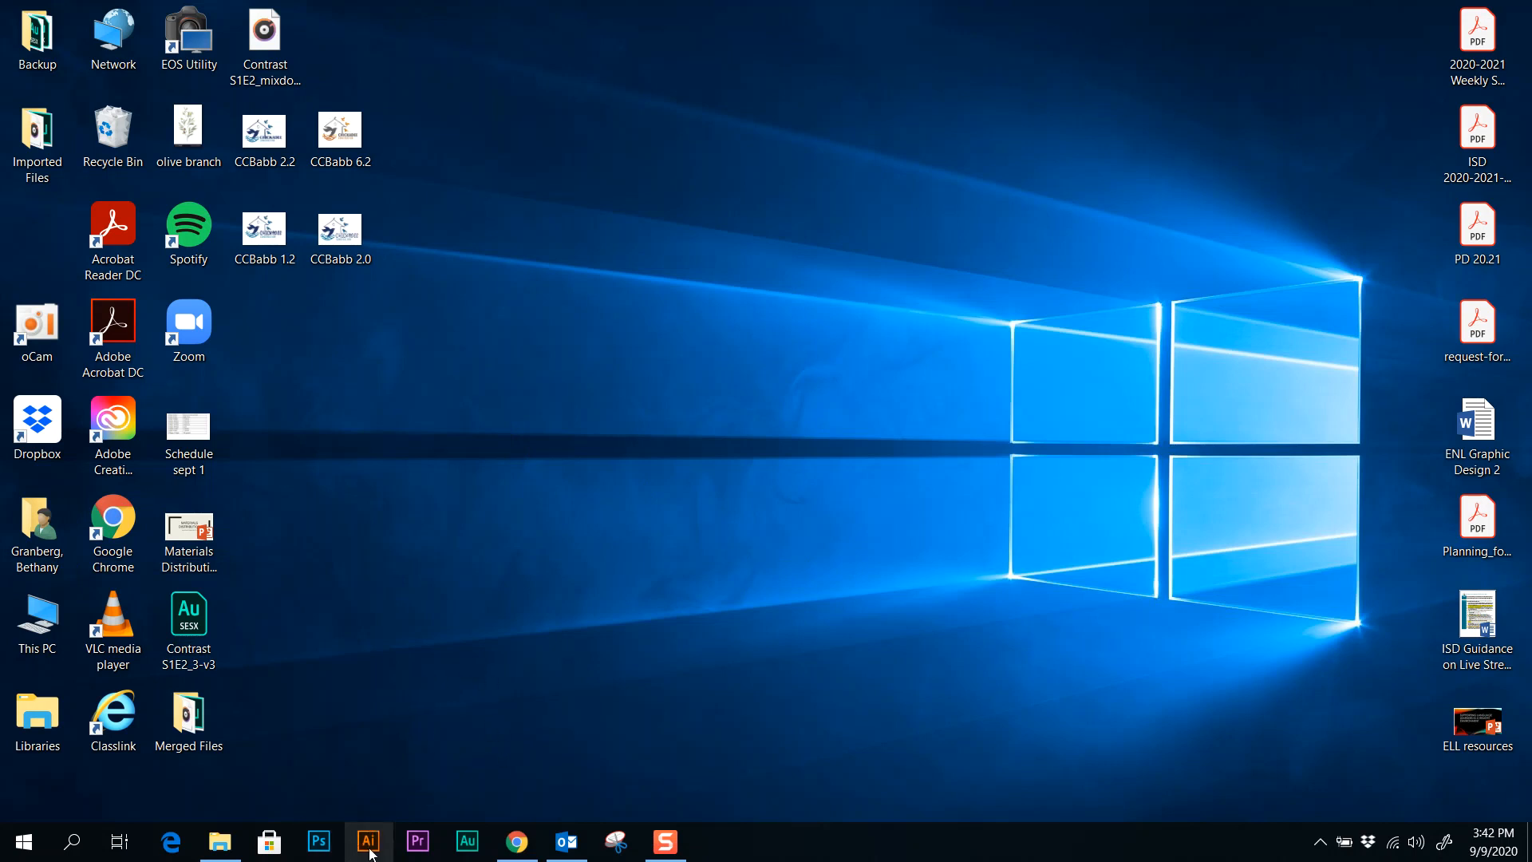
- Launch Adobe Illustrator and set up a new document 8.5 in wide and 11 in high with one artboard
left_click(373, 851)
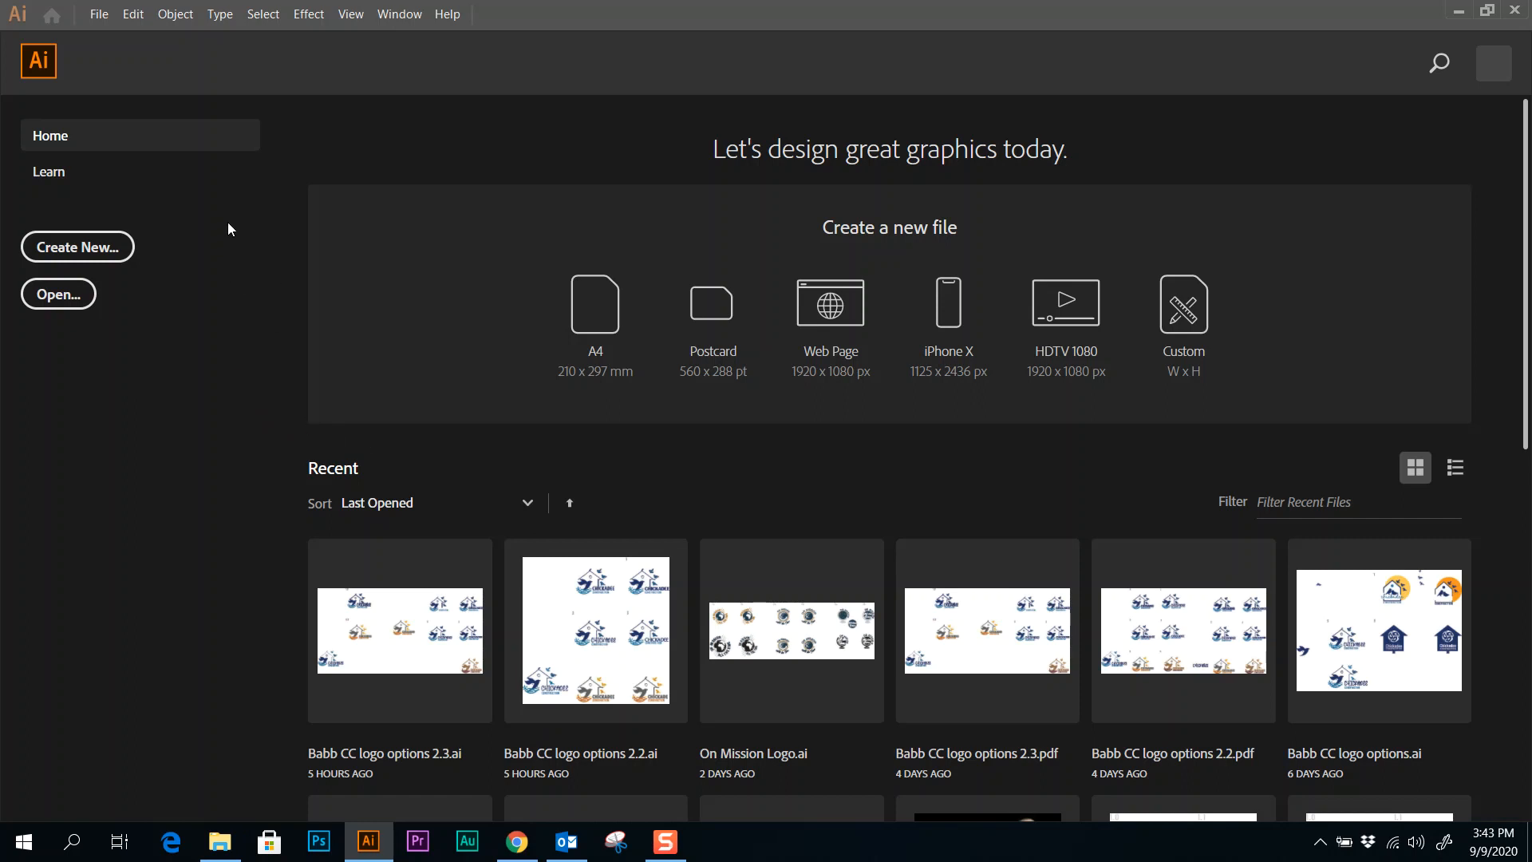
left_click(118, 249)
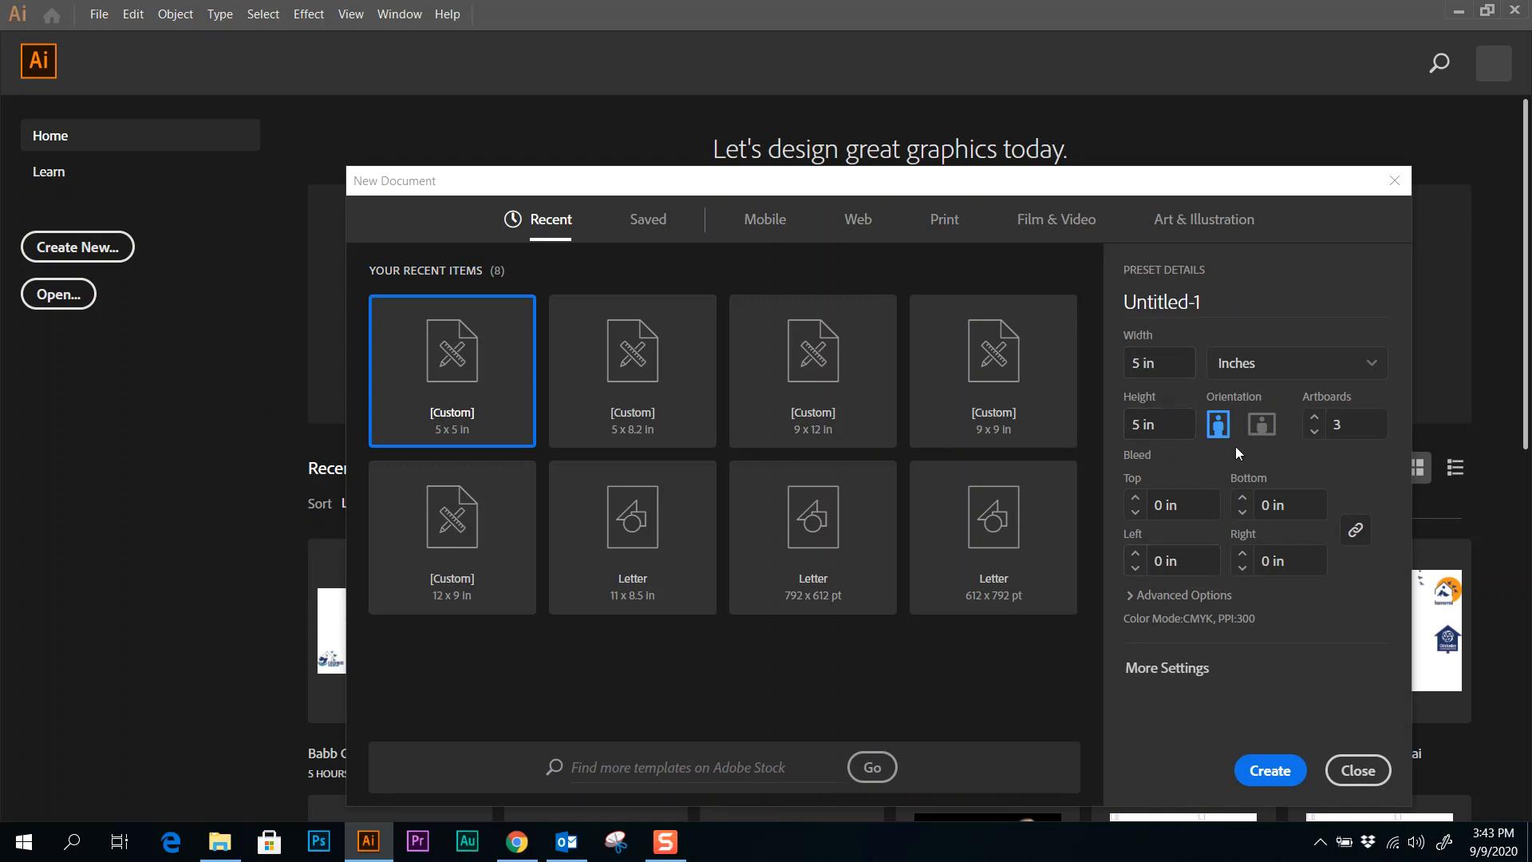
left_click(1365, 369)
left_click(1365, 369)
left_click(1141, 366)
double_click(1140, 427)
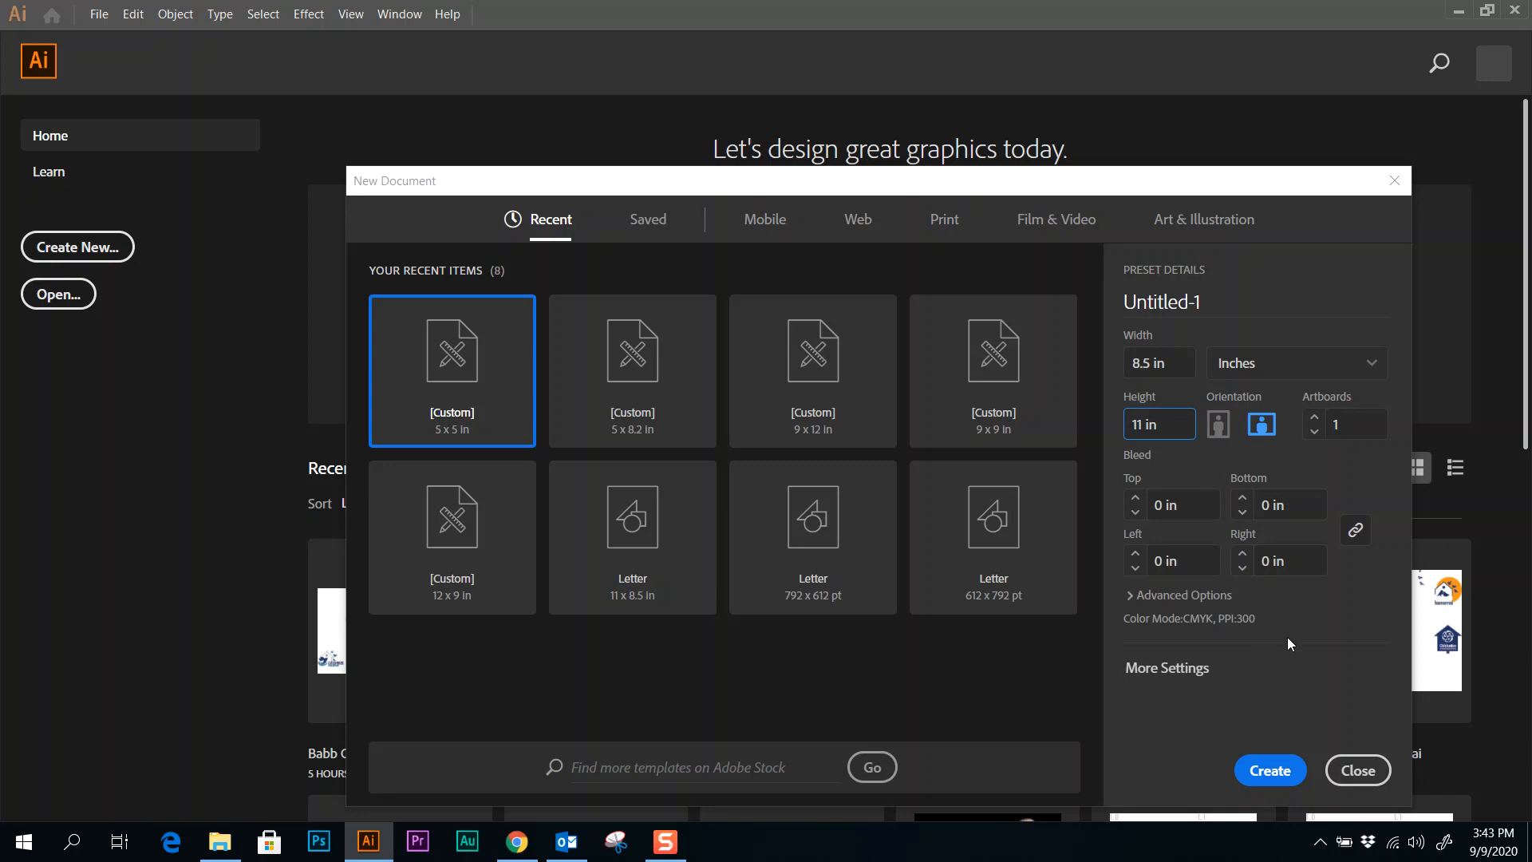
- Try the RGB color mode in the advanced options, return it to CMYK Color, and create the document
left_click(1183, 595)
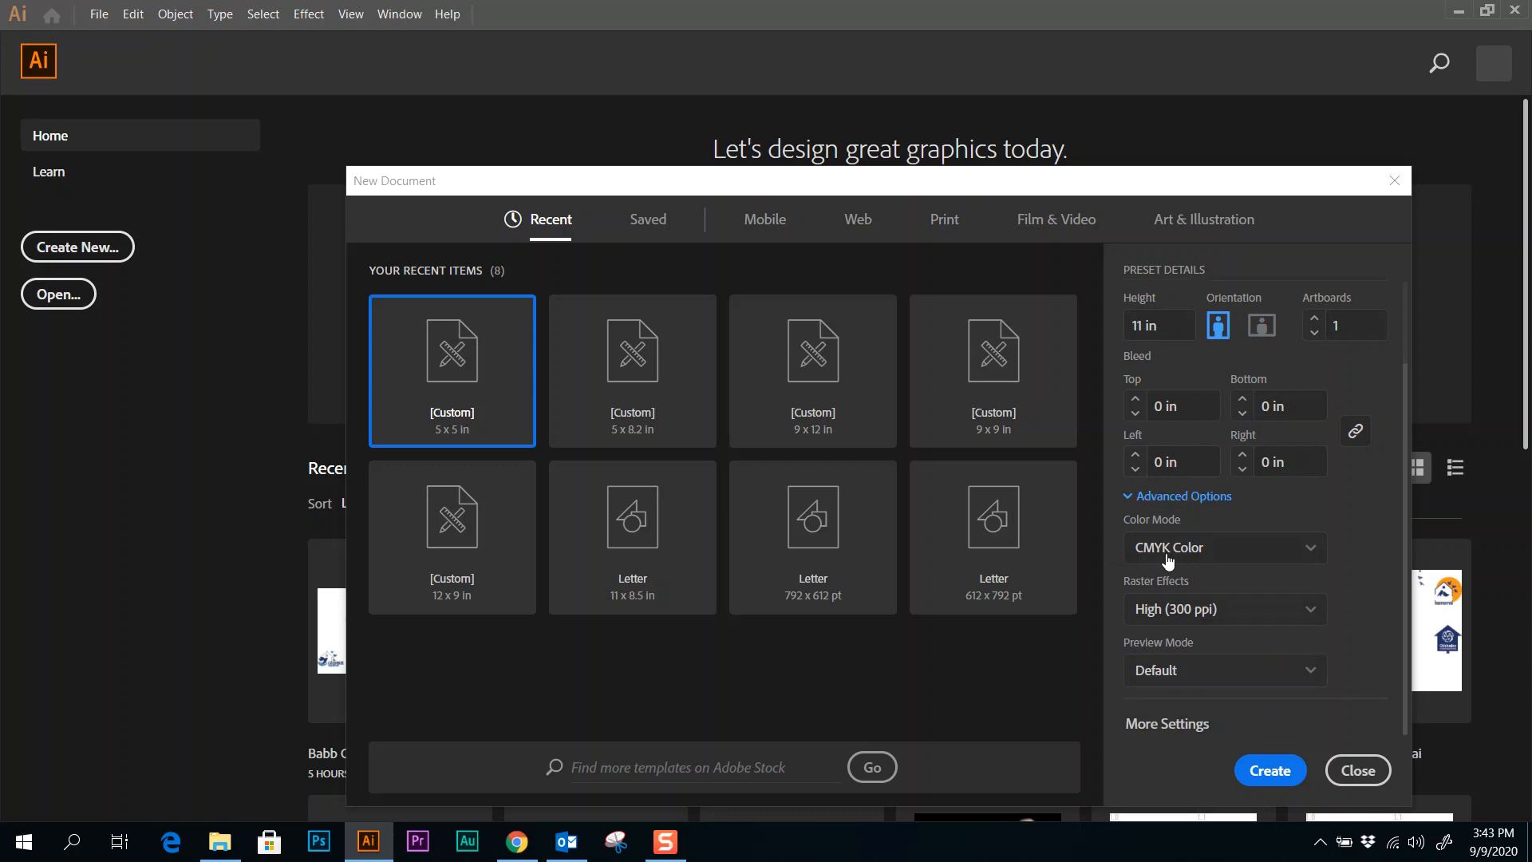
left_click(1201, 554)
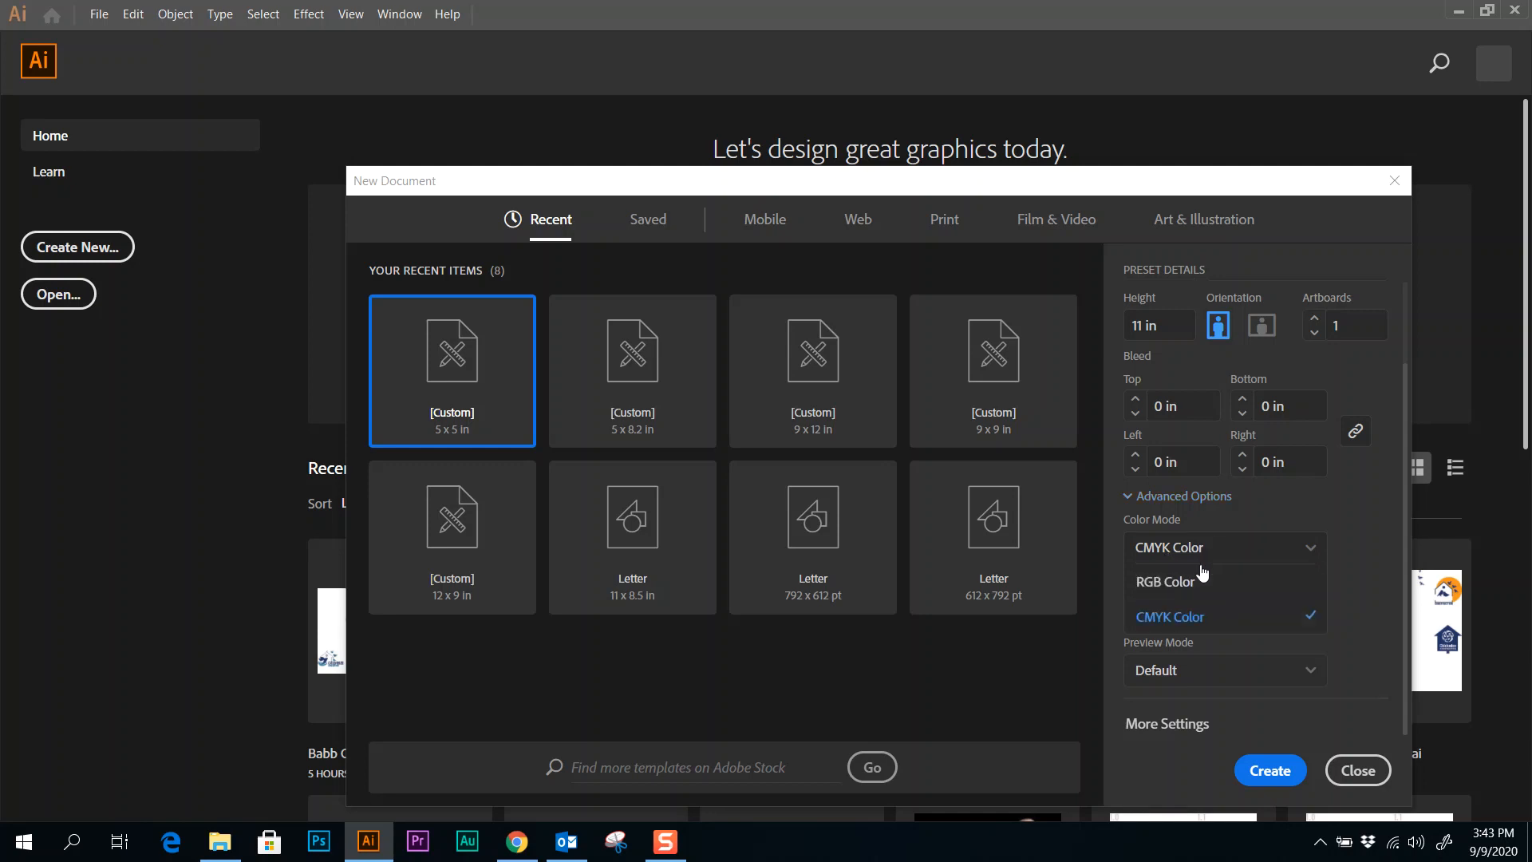
left_click(1171, 587)
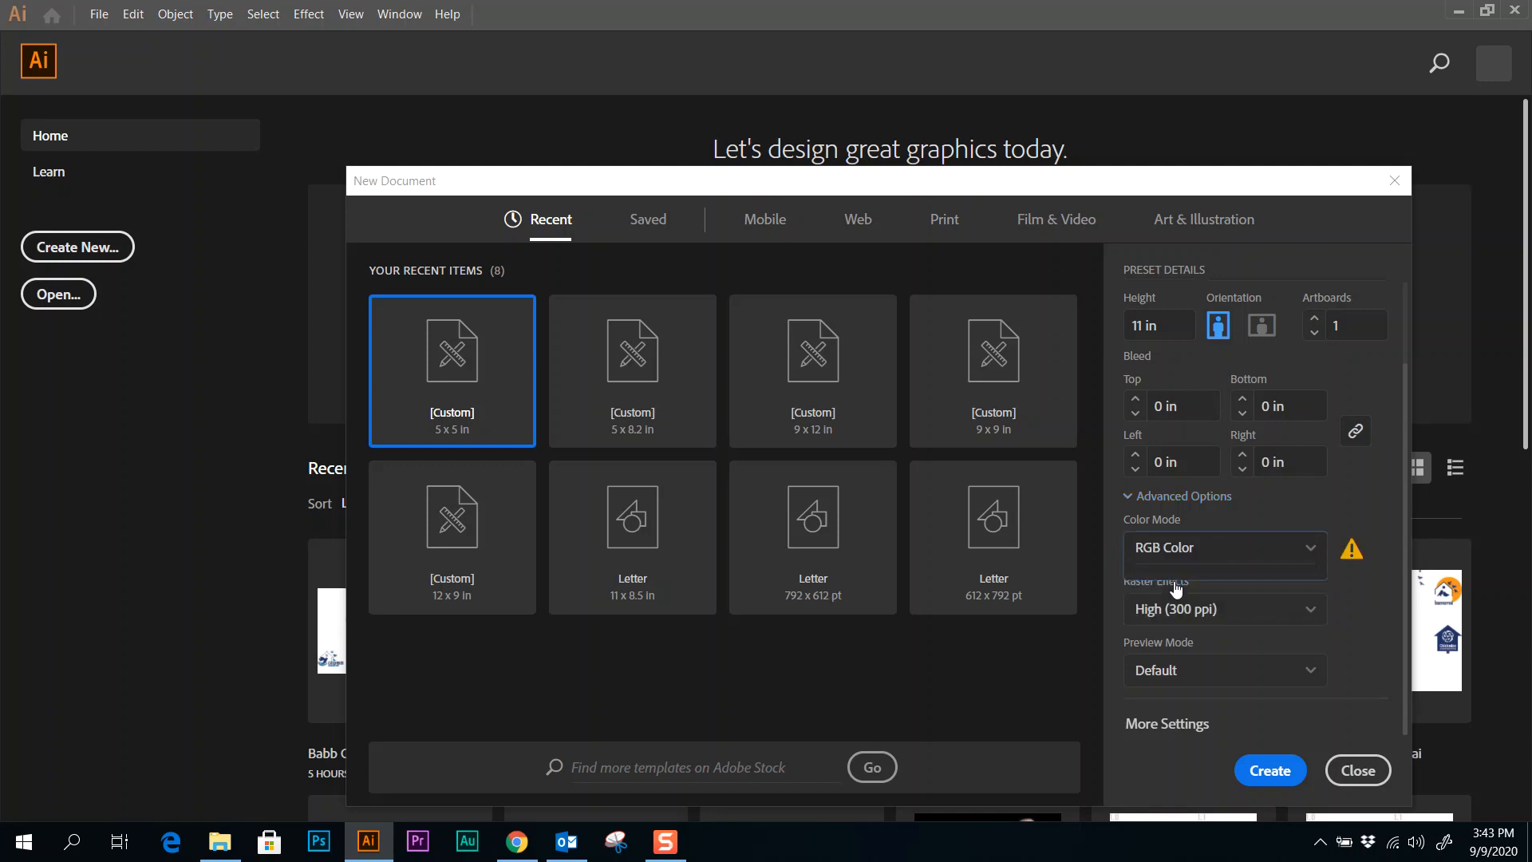
left_click(1294, 553)
left_click(1256, 619)
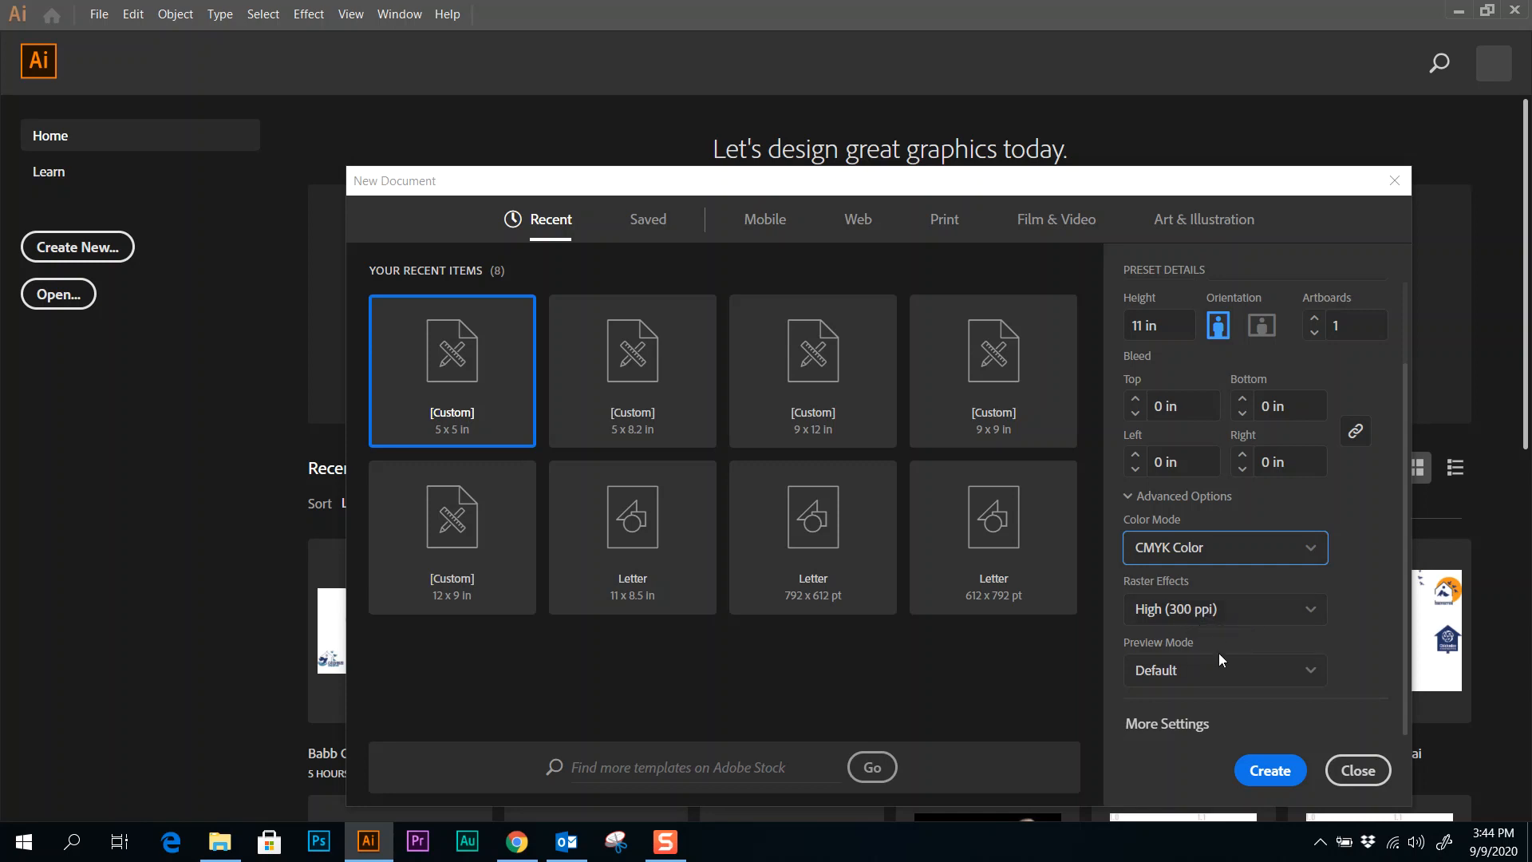
left_click(1260, 770)
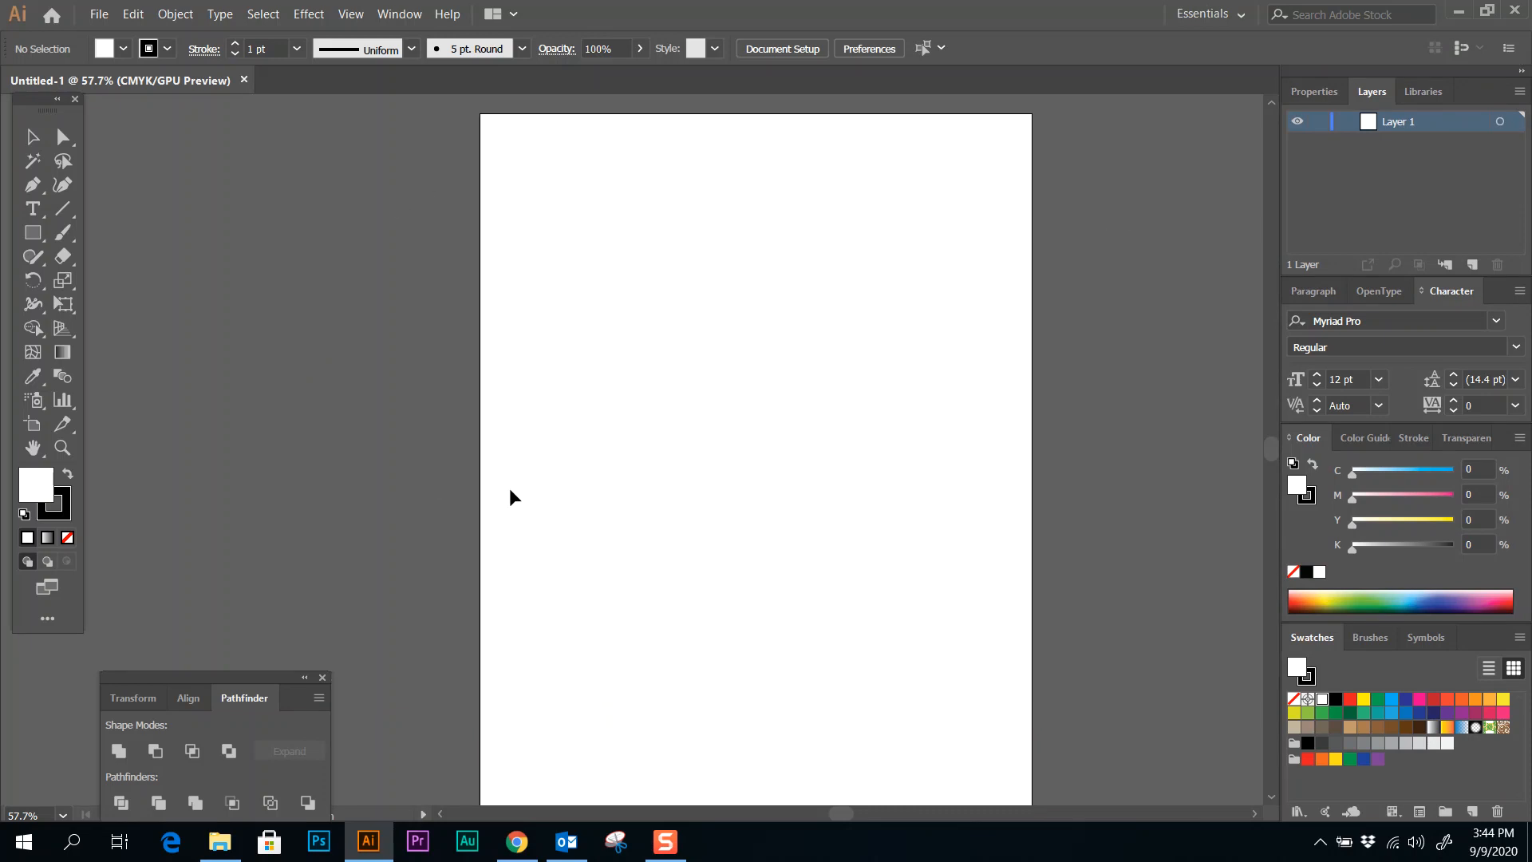
- Close the floating Pathfinder panel group and switch the toolbar to the Basic version
left_click(322, 678)
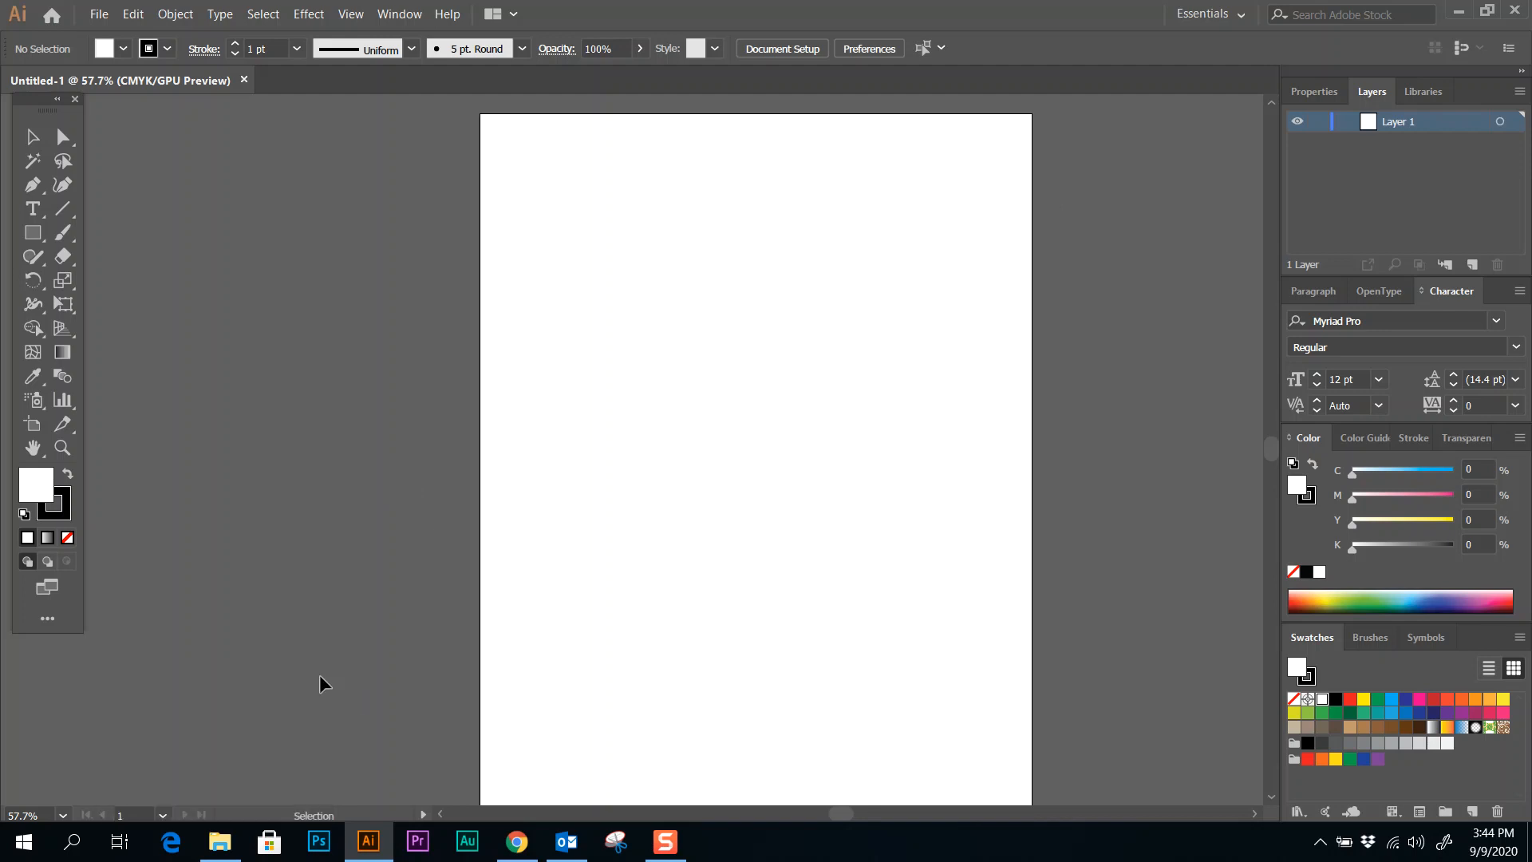
left_click(398, 16)
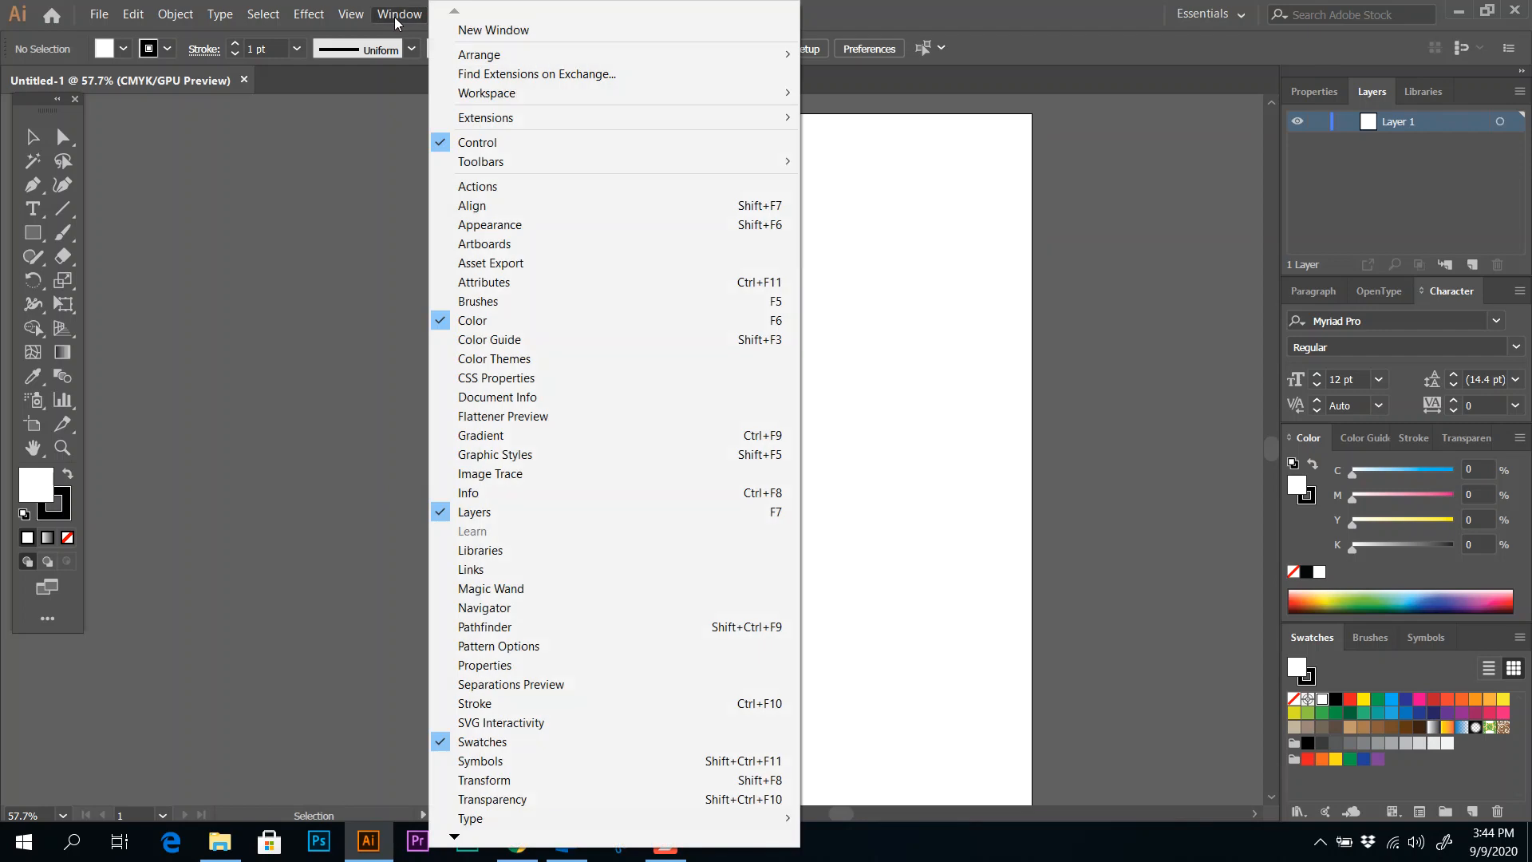
mouse_move(626, 161)
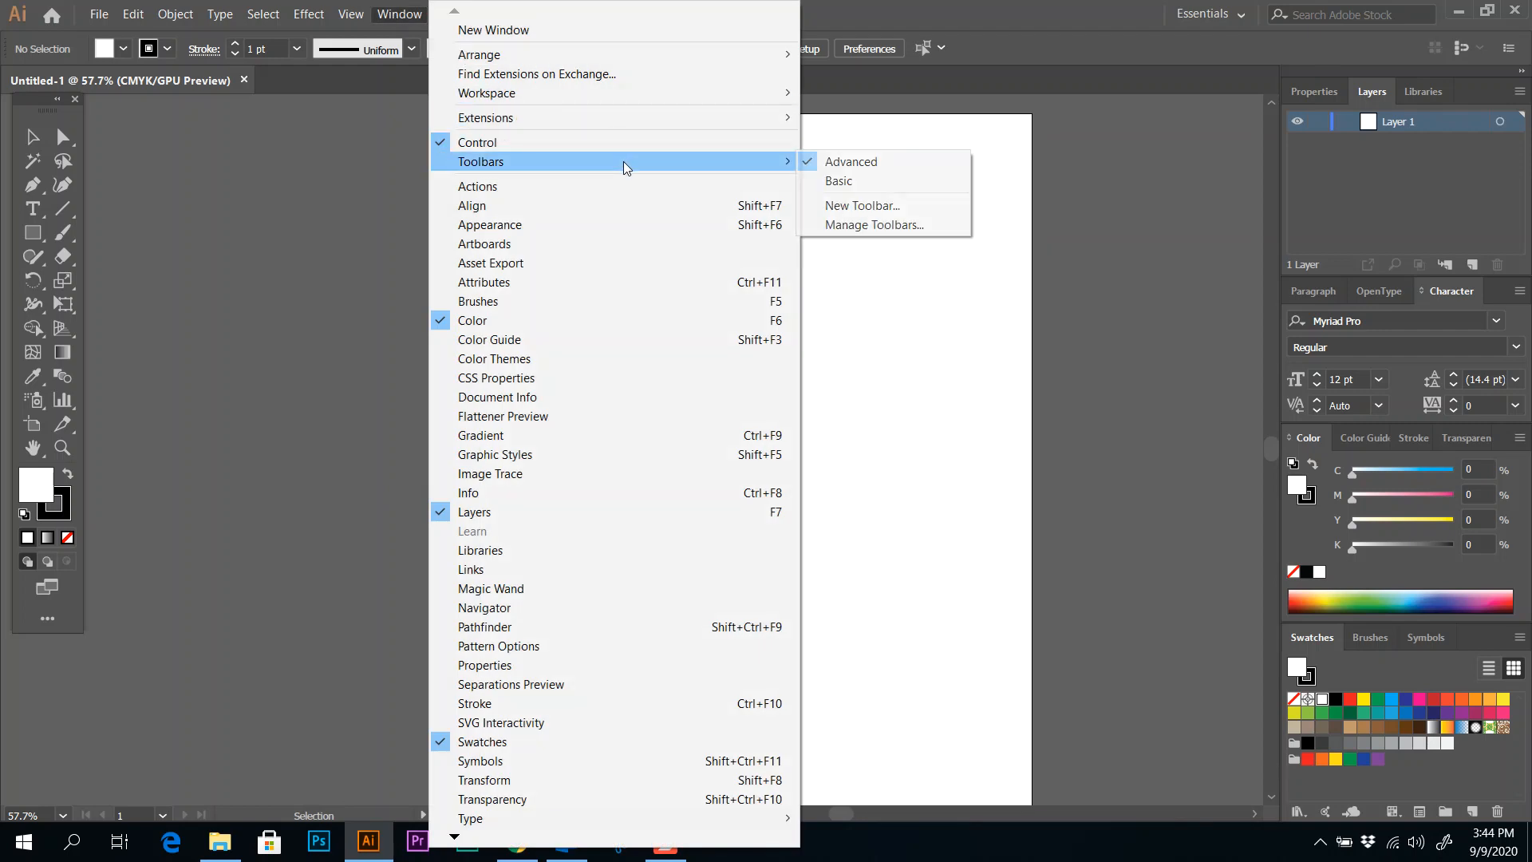
left_click(869, 181)
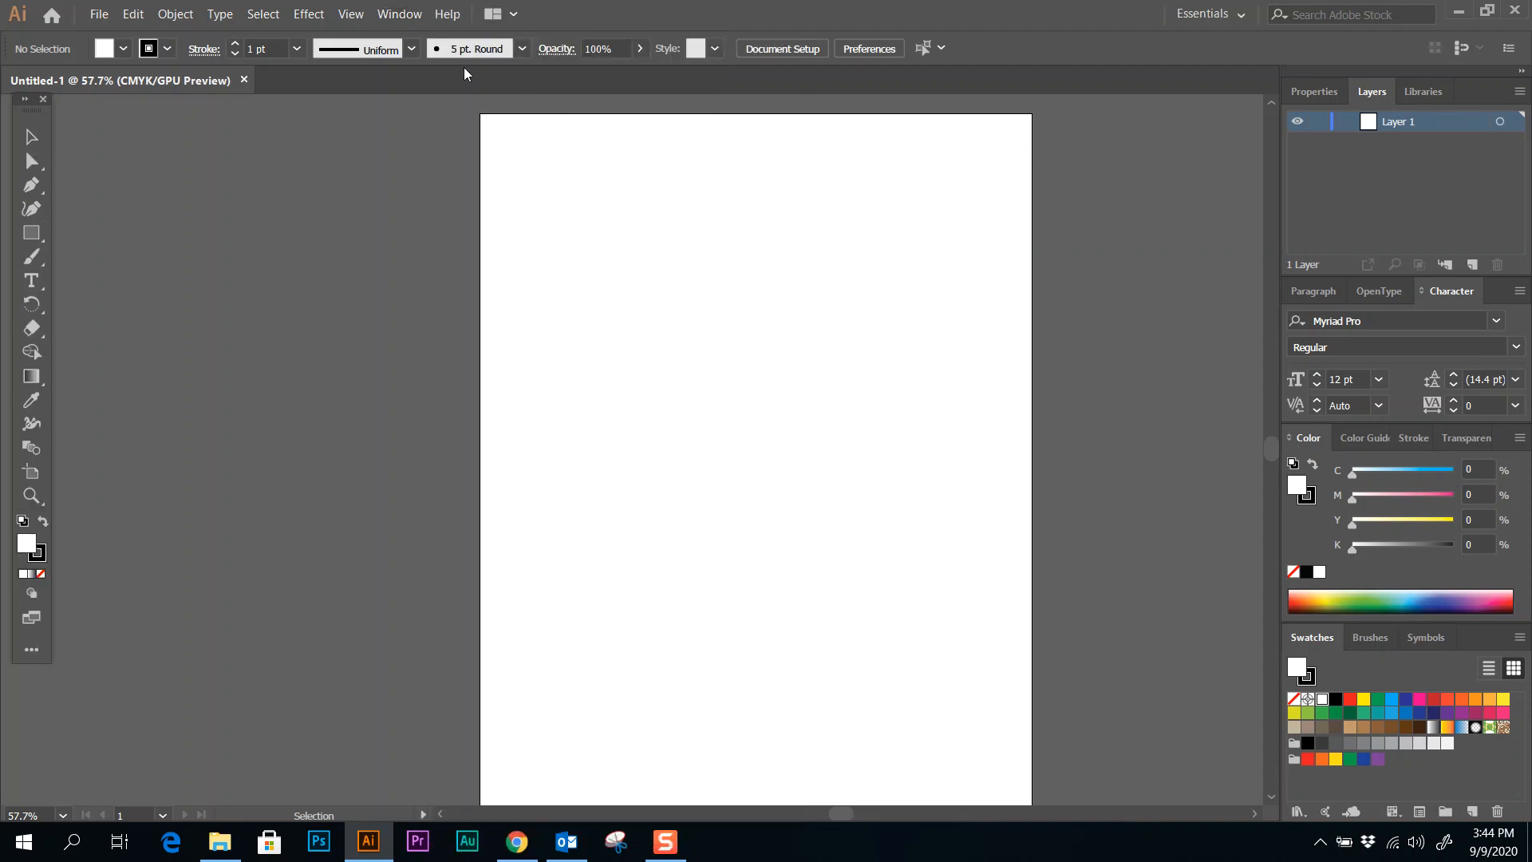
- Switch the toolbar back to the Advanced version
left_click(399, 13)
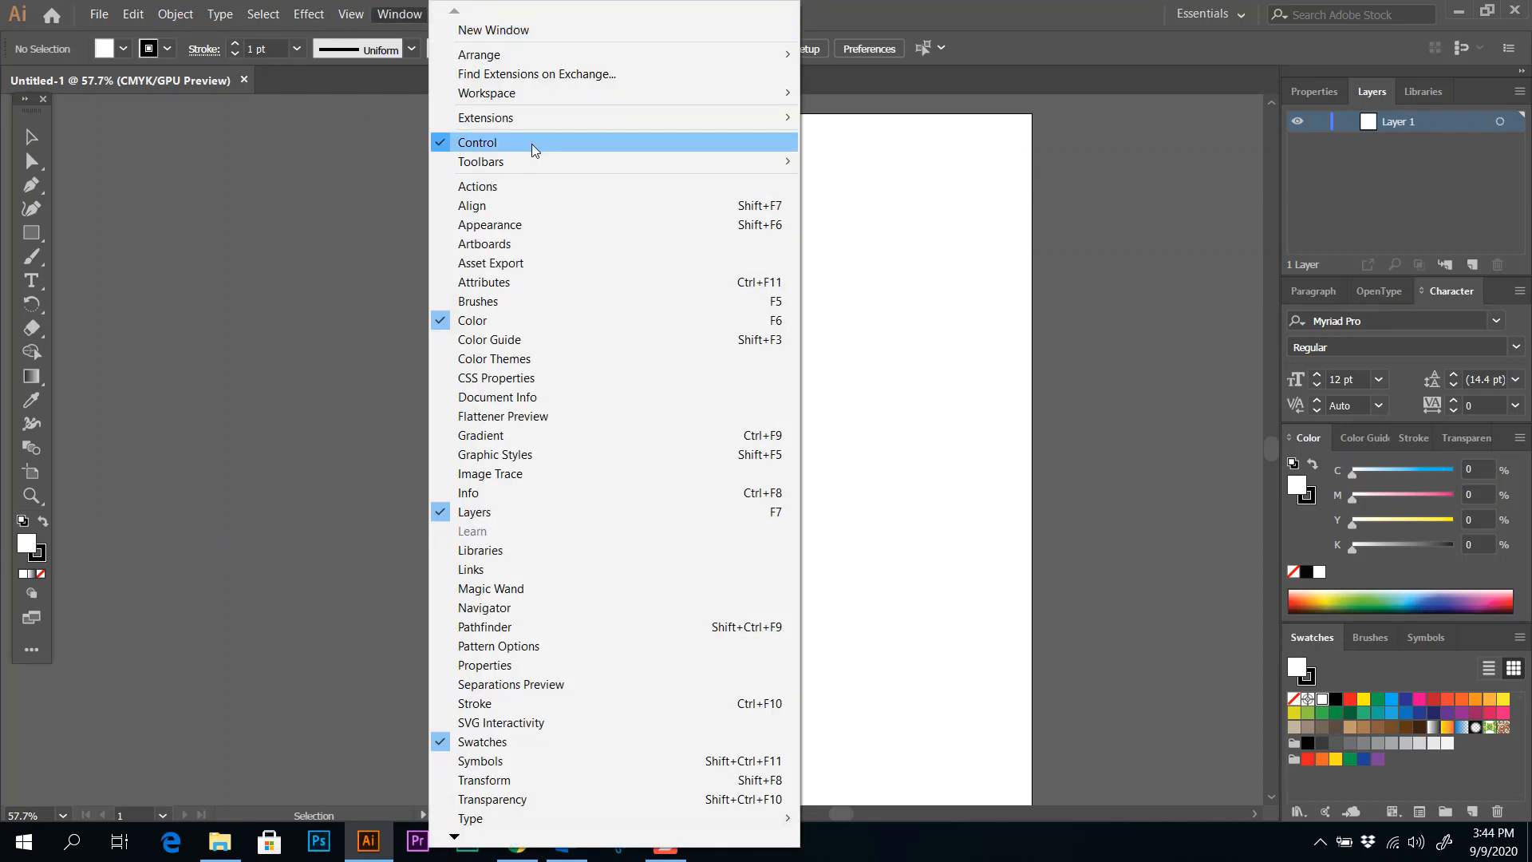
mouse_move(708, 163)
left_click(834, 162)
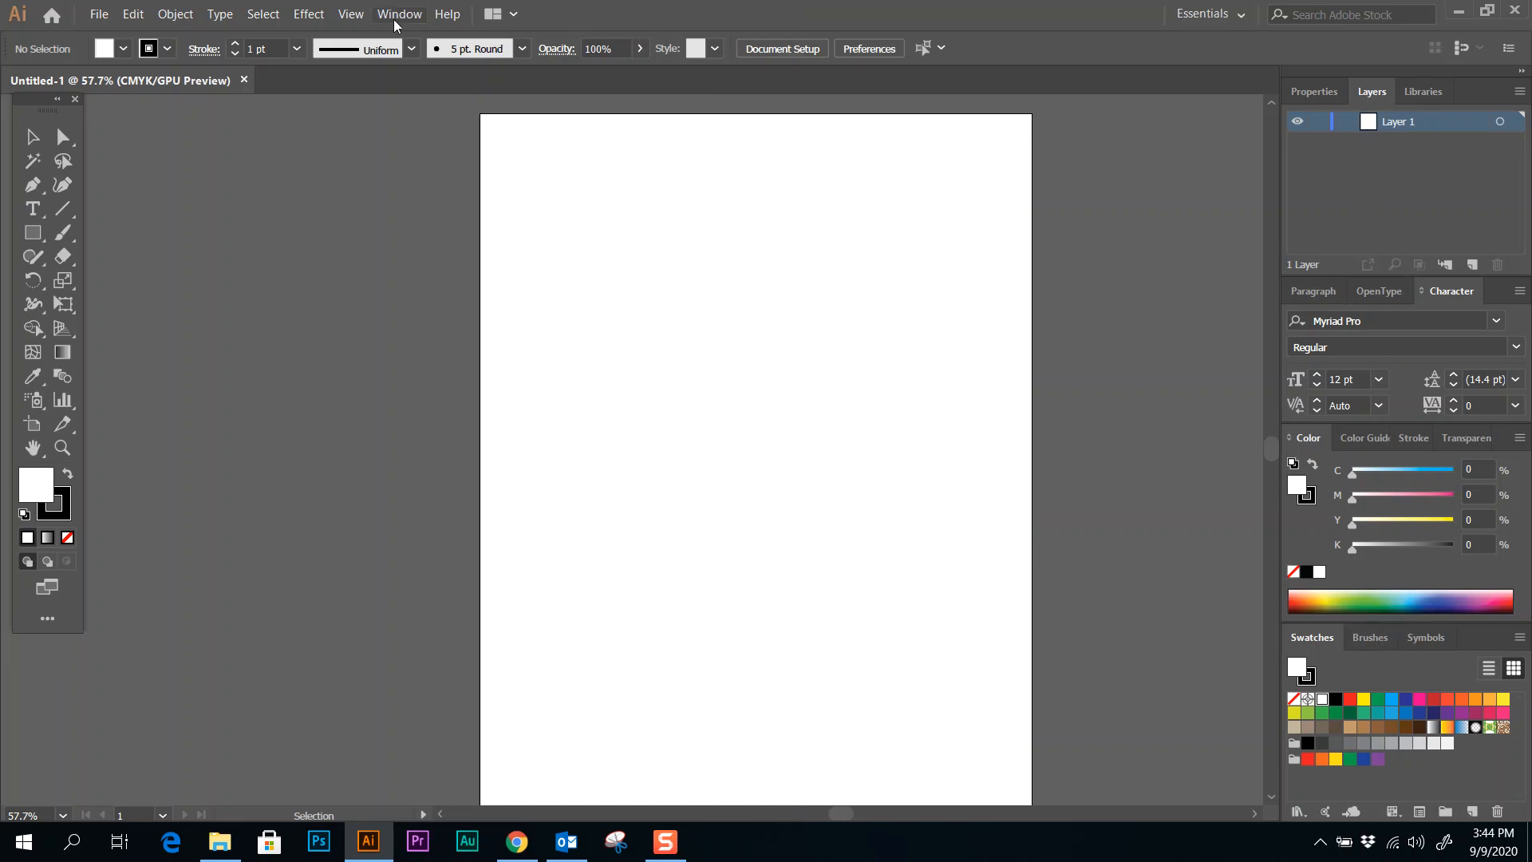
- Detach the Properties panel from its group with Layers and Libraries and close it
left_click_drag(1316, 99, 1171, 162)
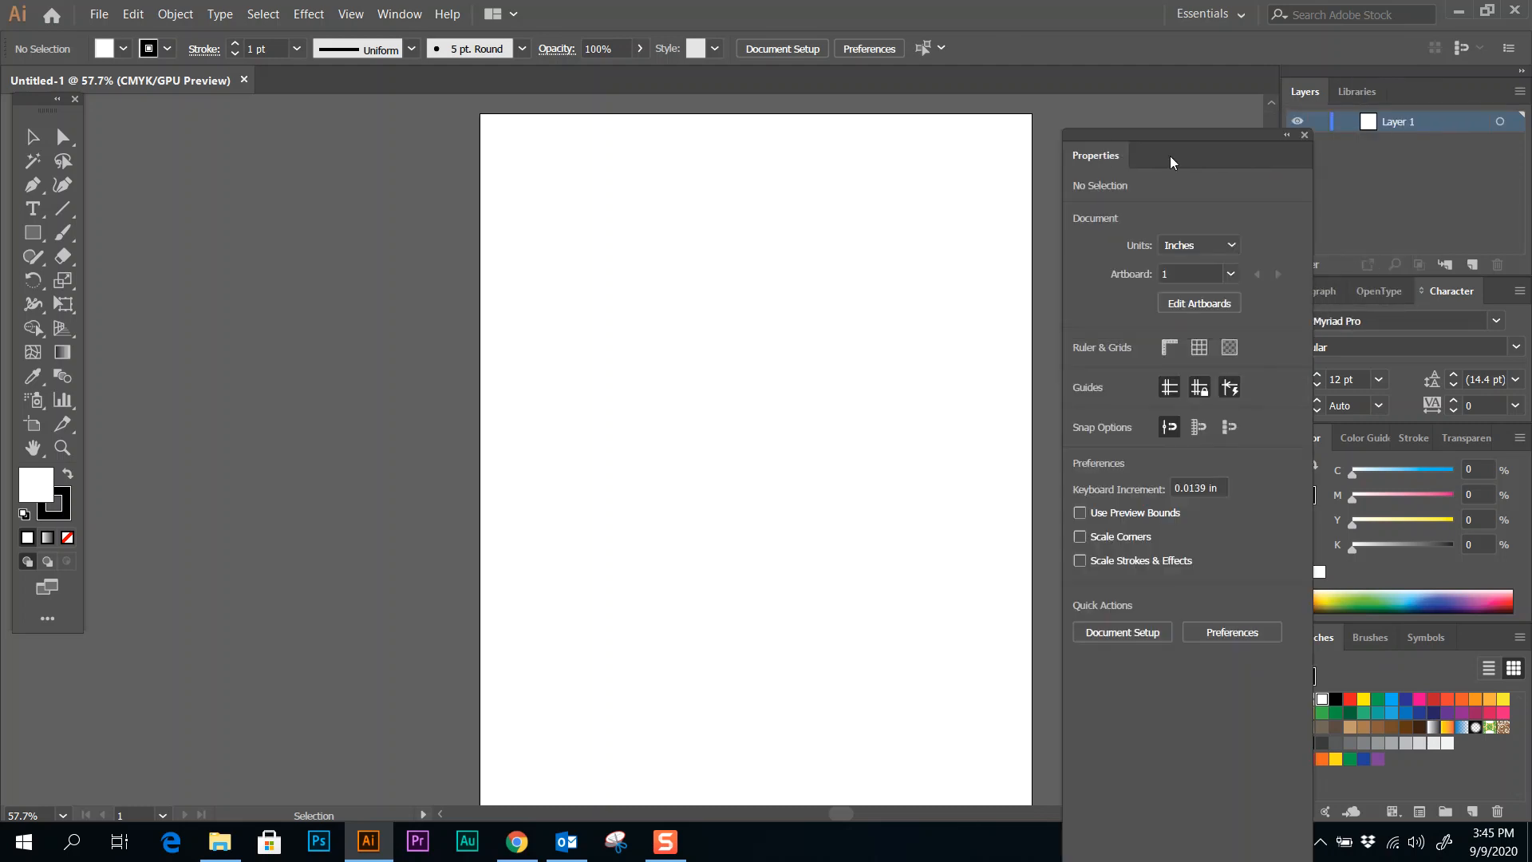
left_click(1304, 135)
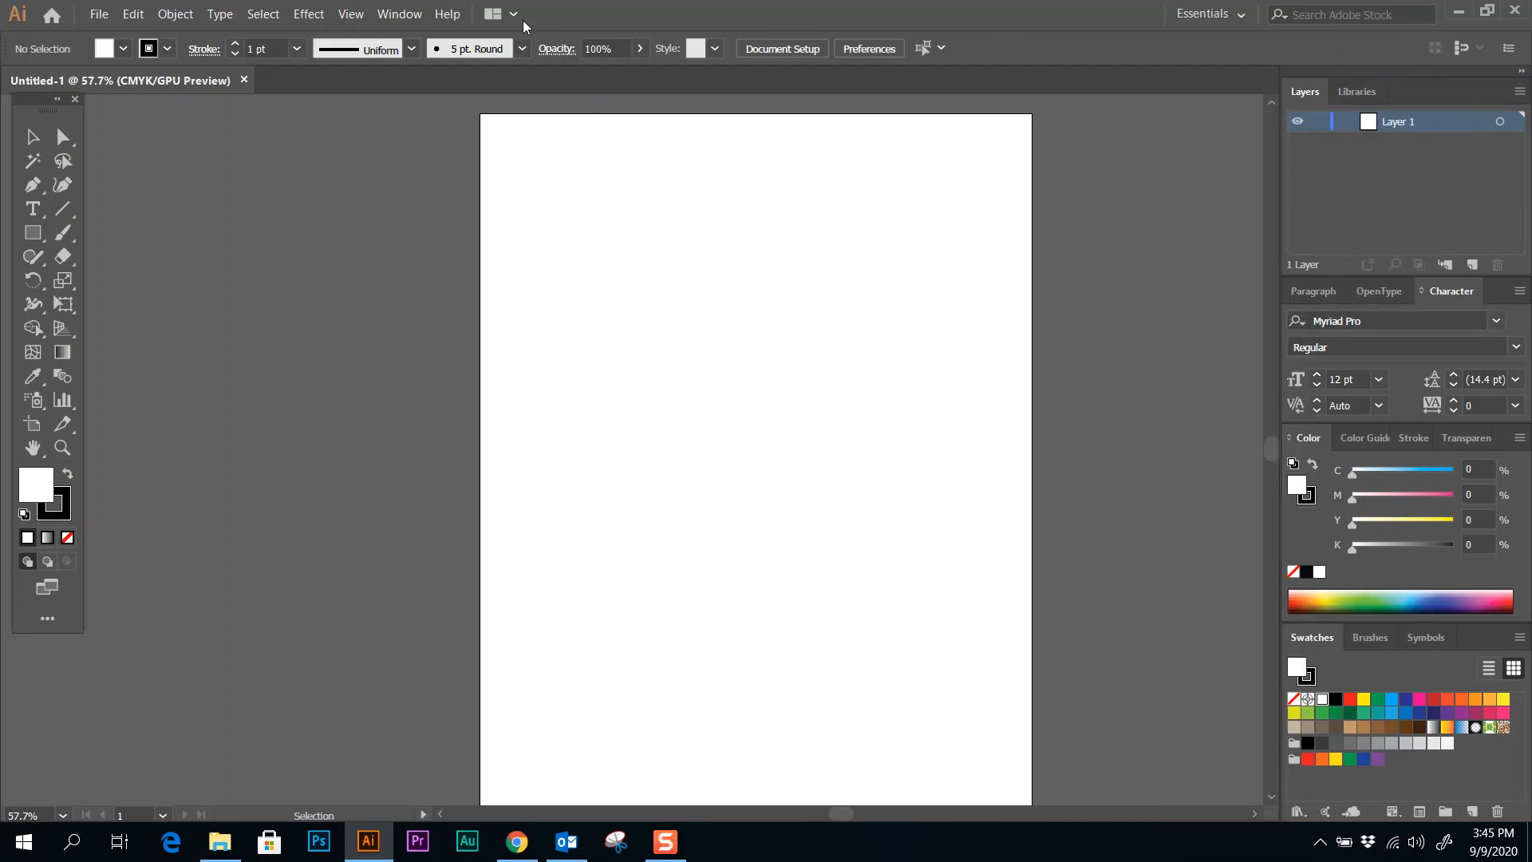
left_click(400, 14)
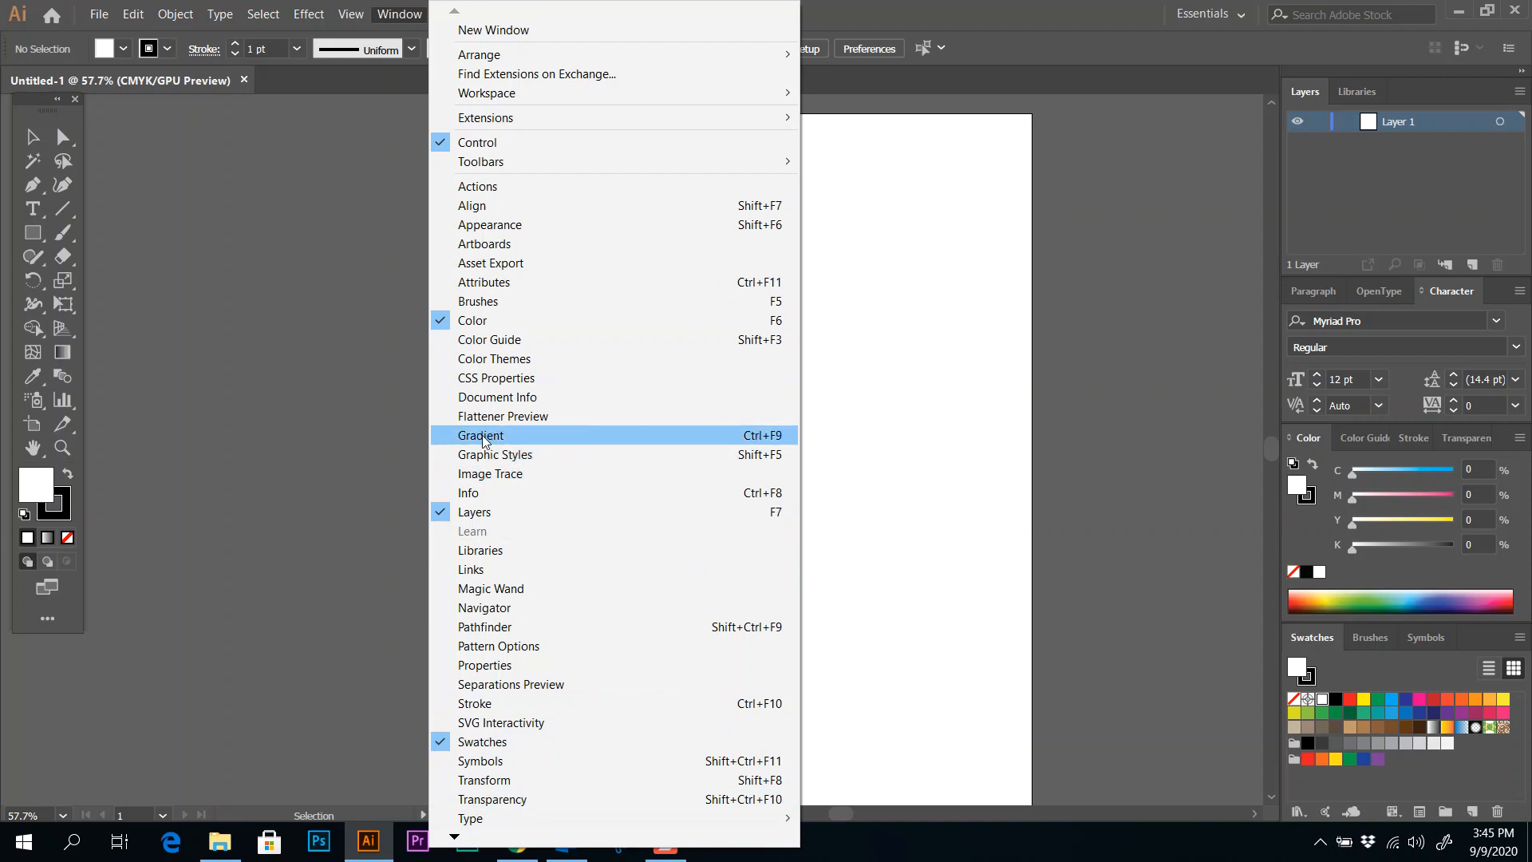
left_click(250, 428)
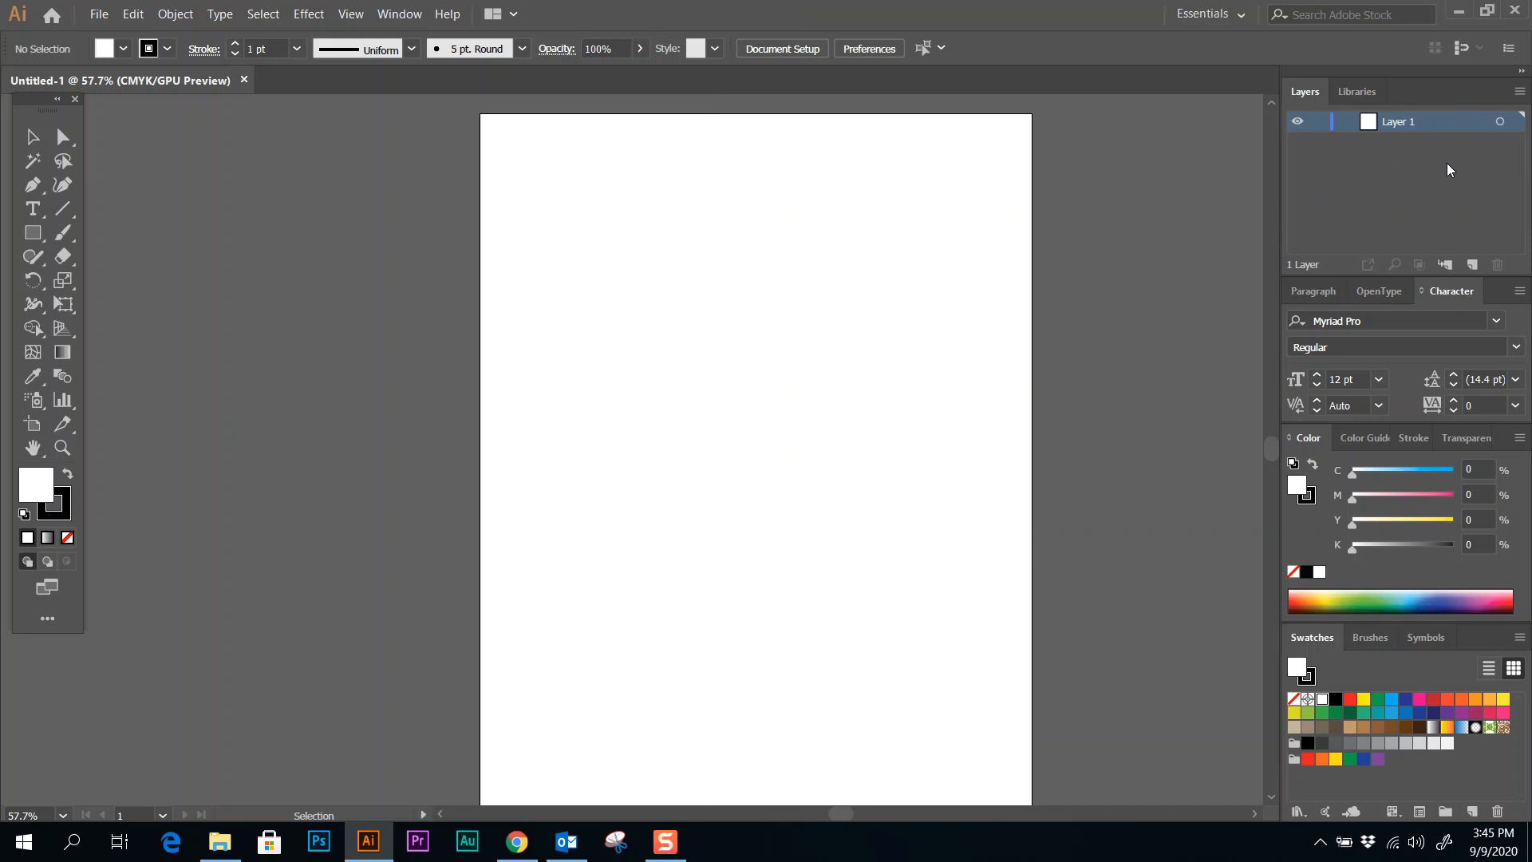
- Add a new layer above Layer 1, and hide both layers and show them again
left_click(1473, 266)
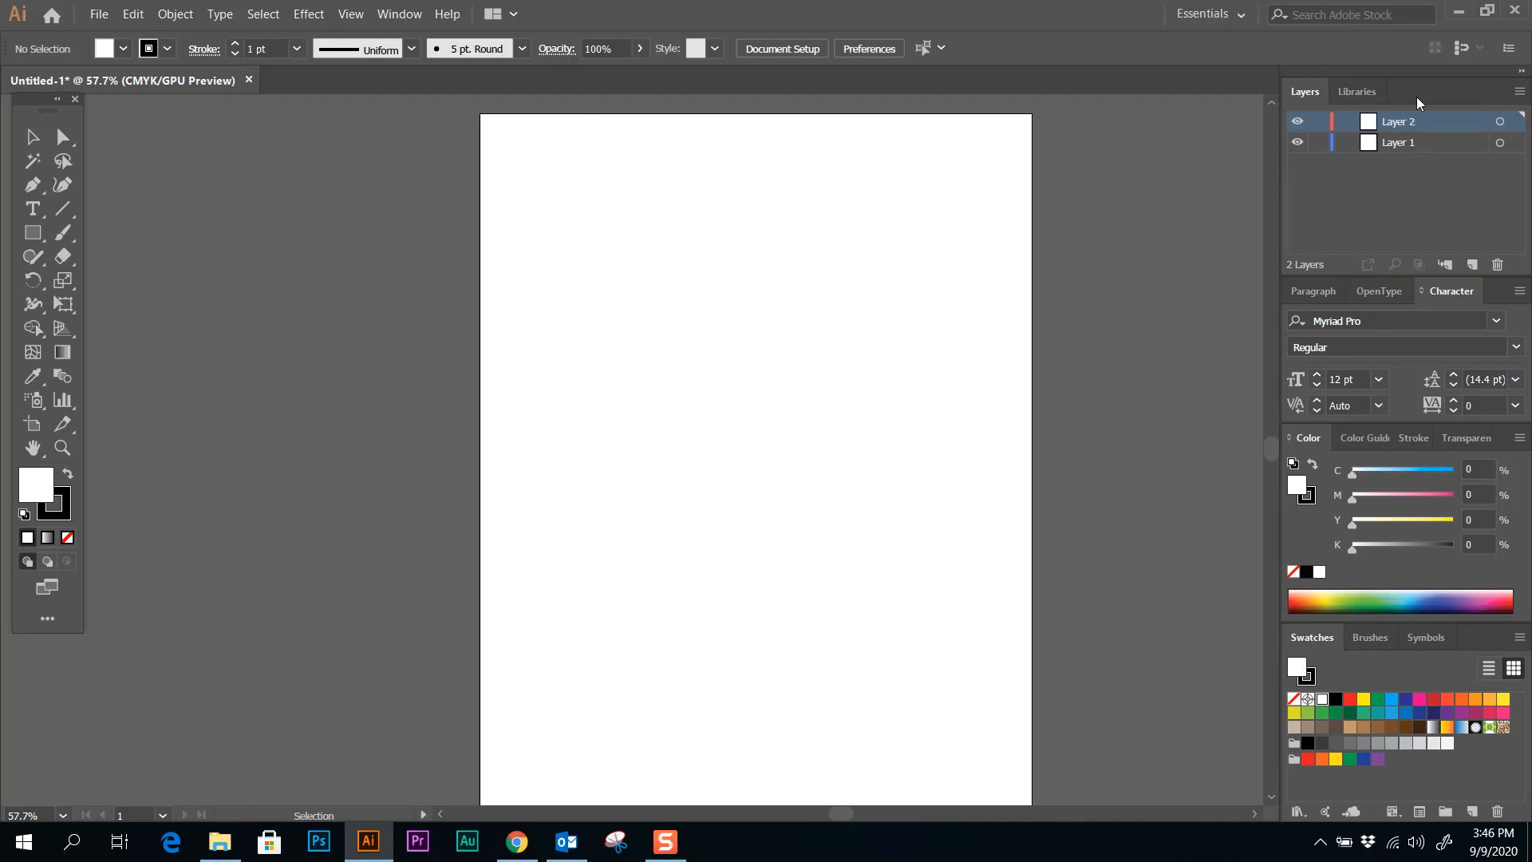
left_click(1297, 145)
left_click(1297, 124)
left_click(1298, 122)
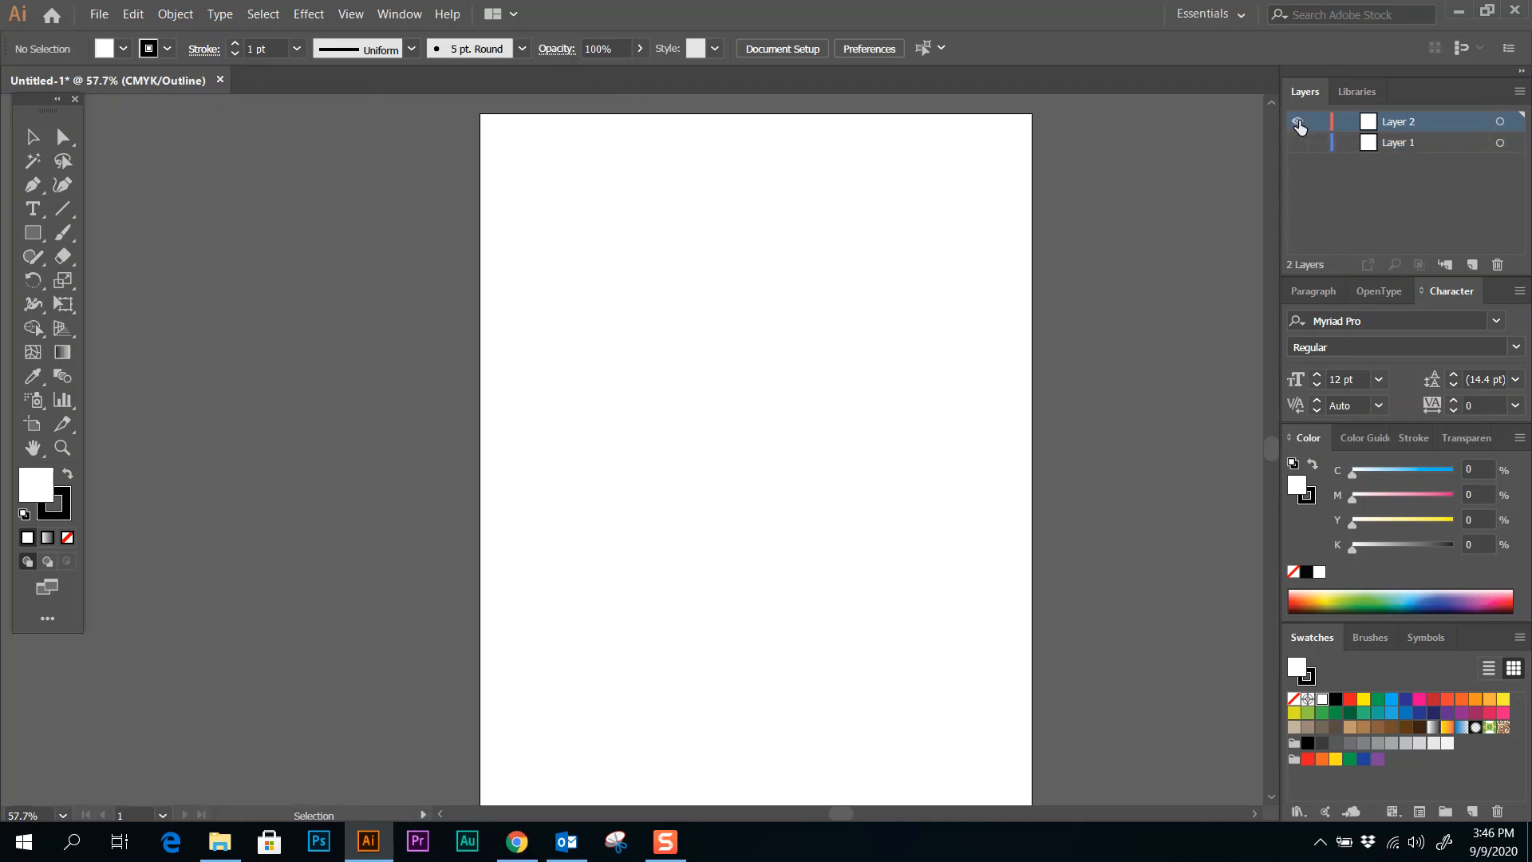
left_click(1297, 143)
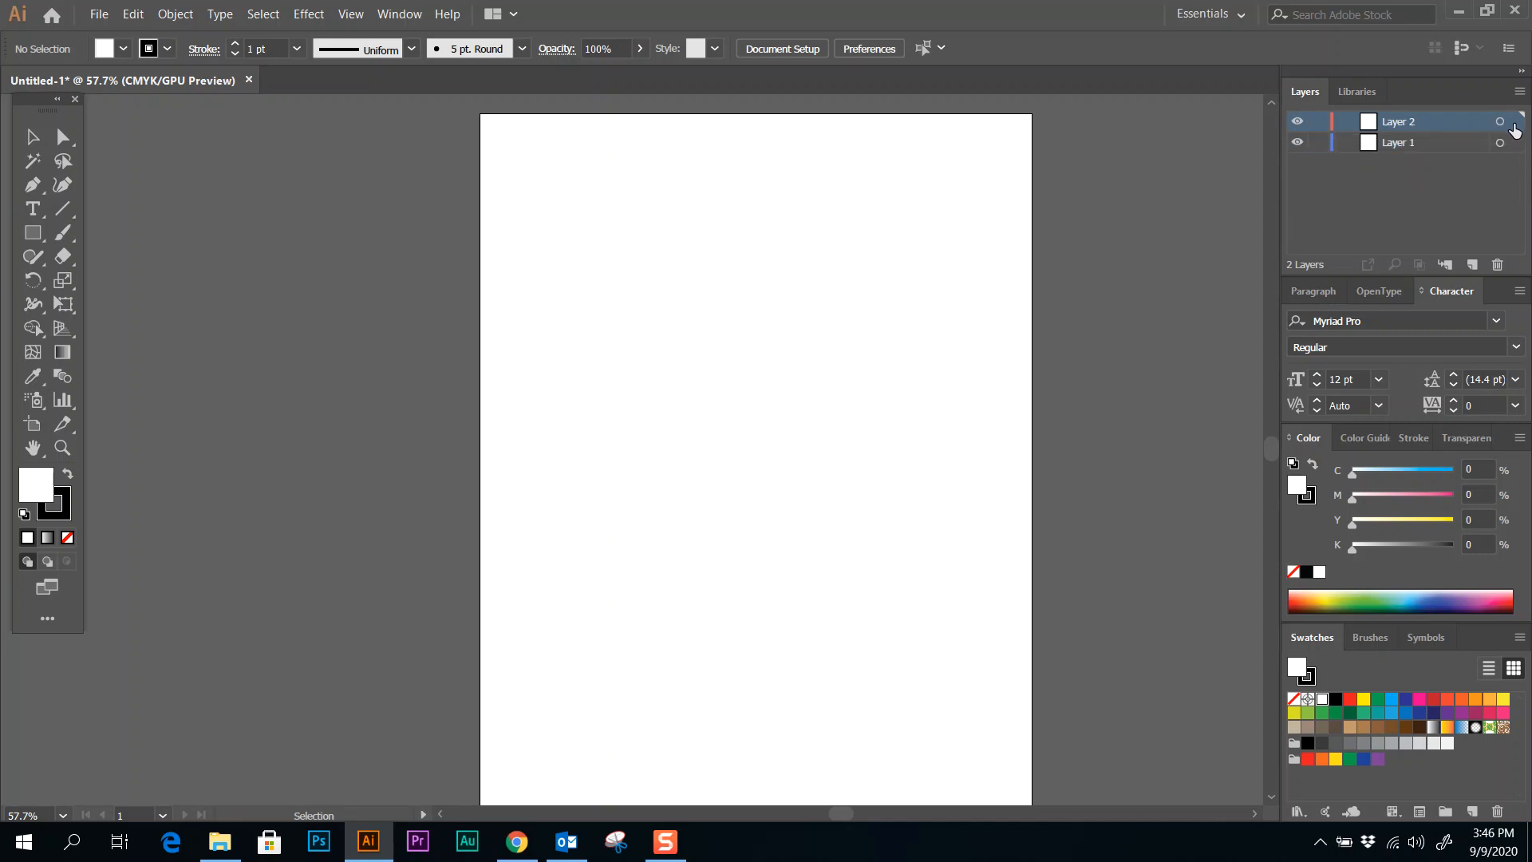
- Draw a rectangle about 4.23 by 3.11 in on the new layer in the artboard's upper half and deselect it
left_click(33, 232)
left_click_drag(621, 260, 896, 462)
key("ctrl+shift+a")
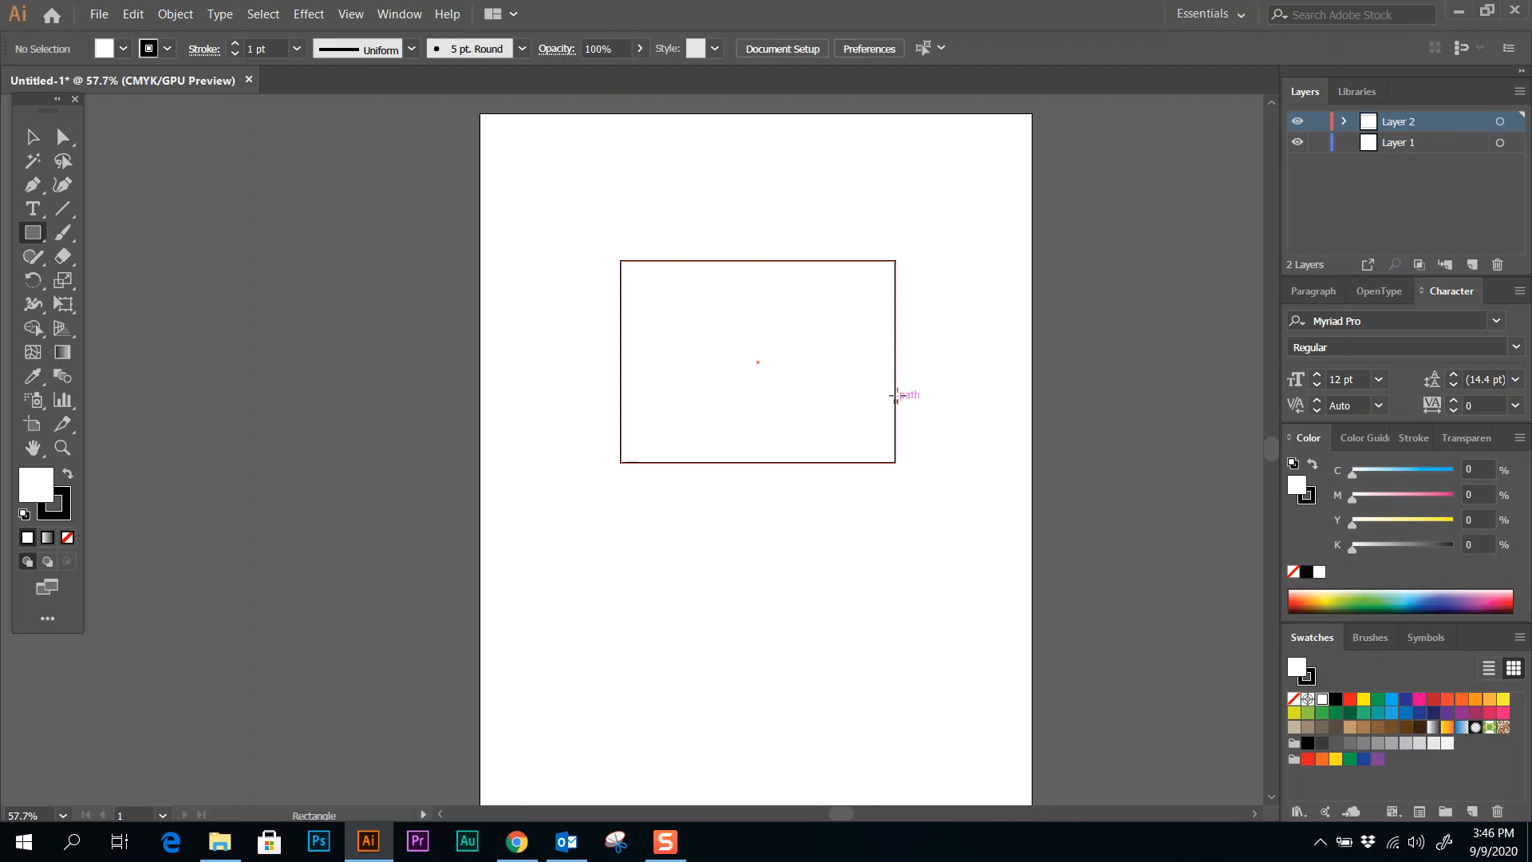
- Select the rectangle through its layer, delete it, and return to the Selection tool
left_click(1513, 122)
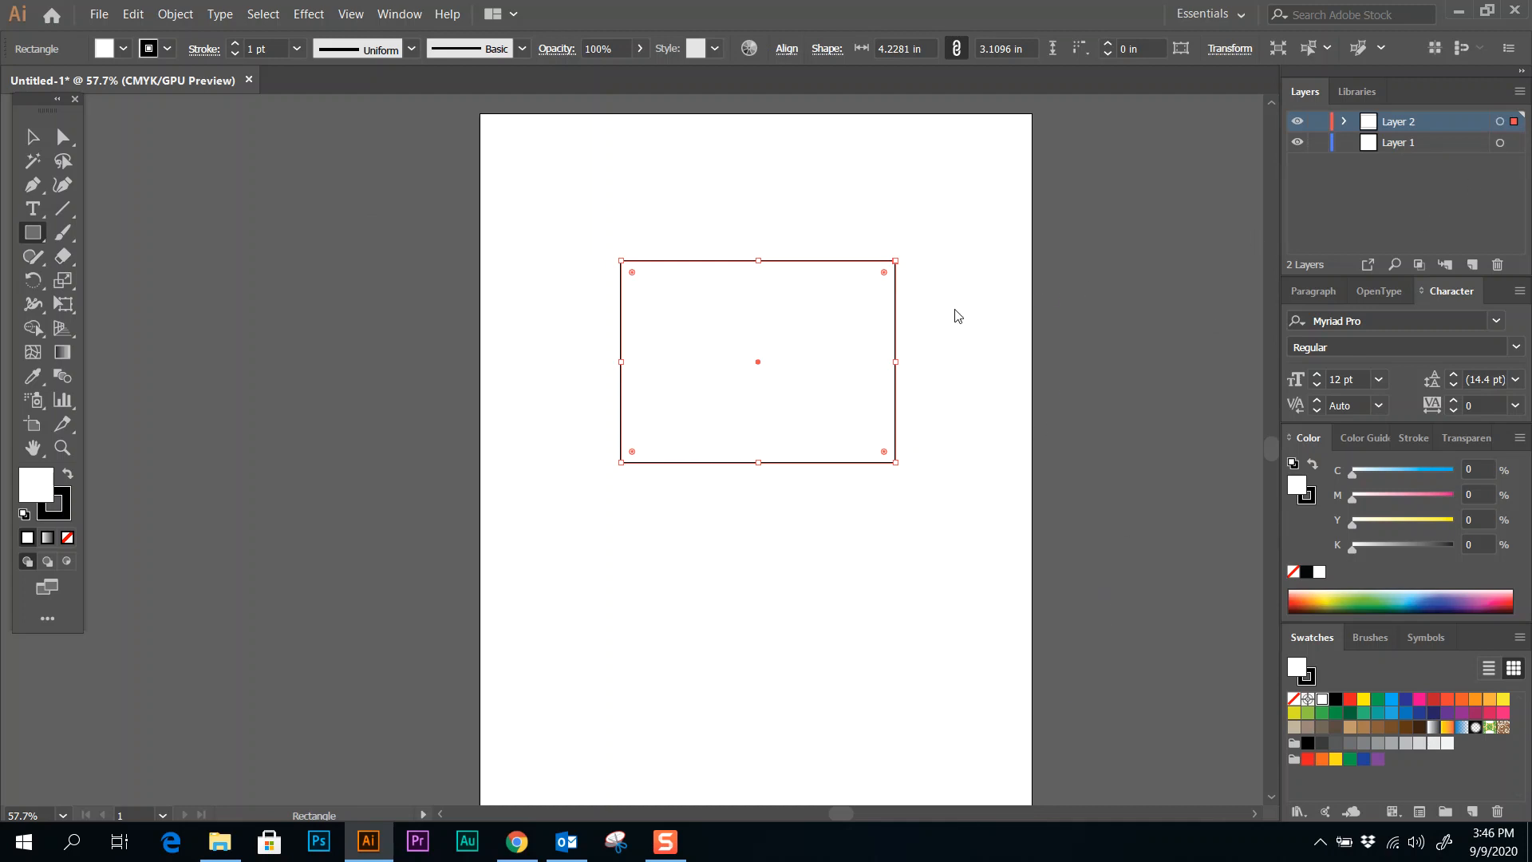
key("Delete")
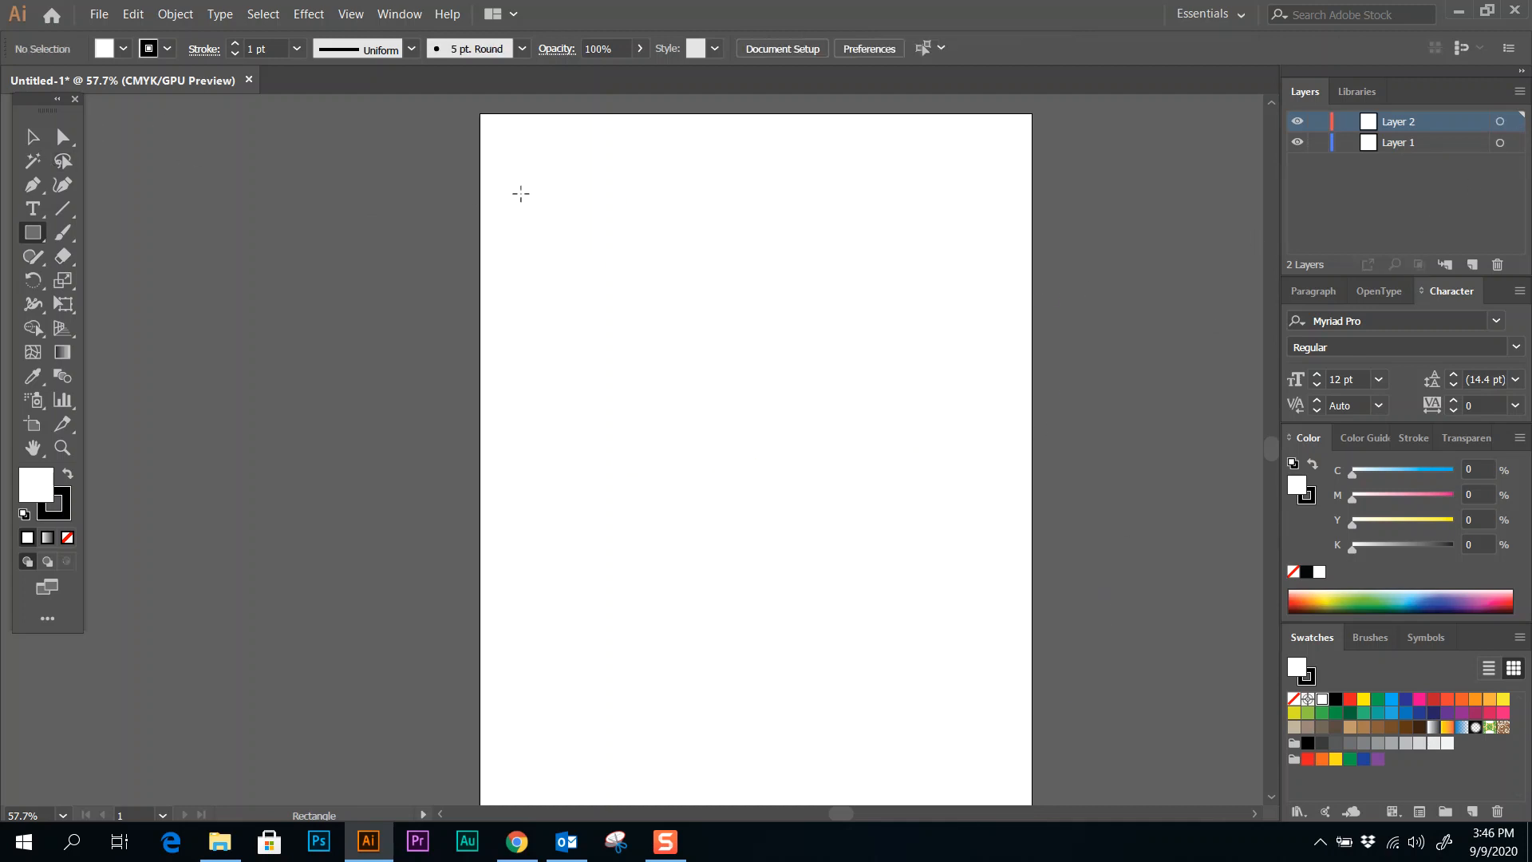
left_click(32, 144)
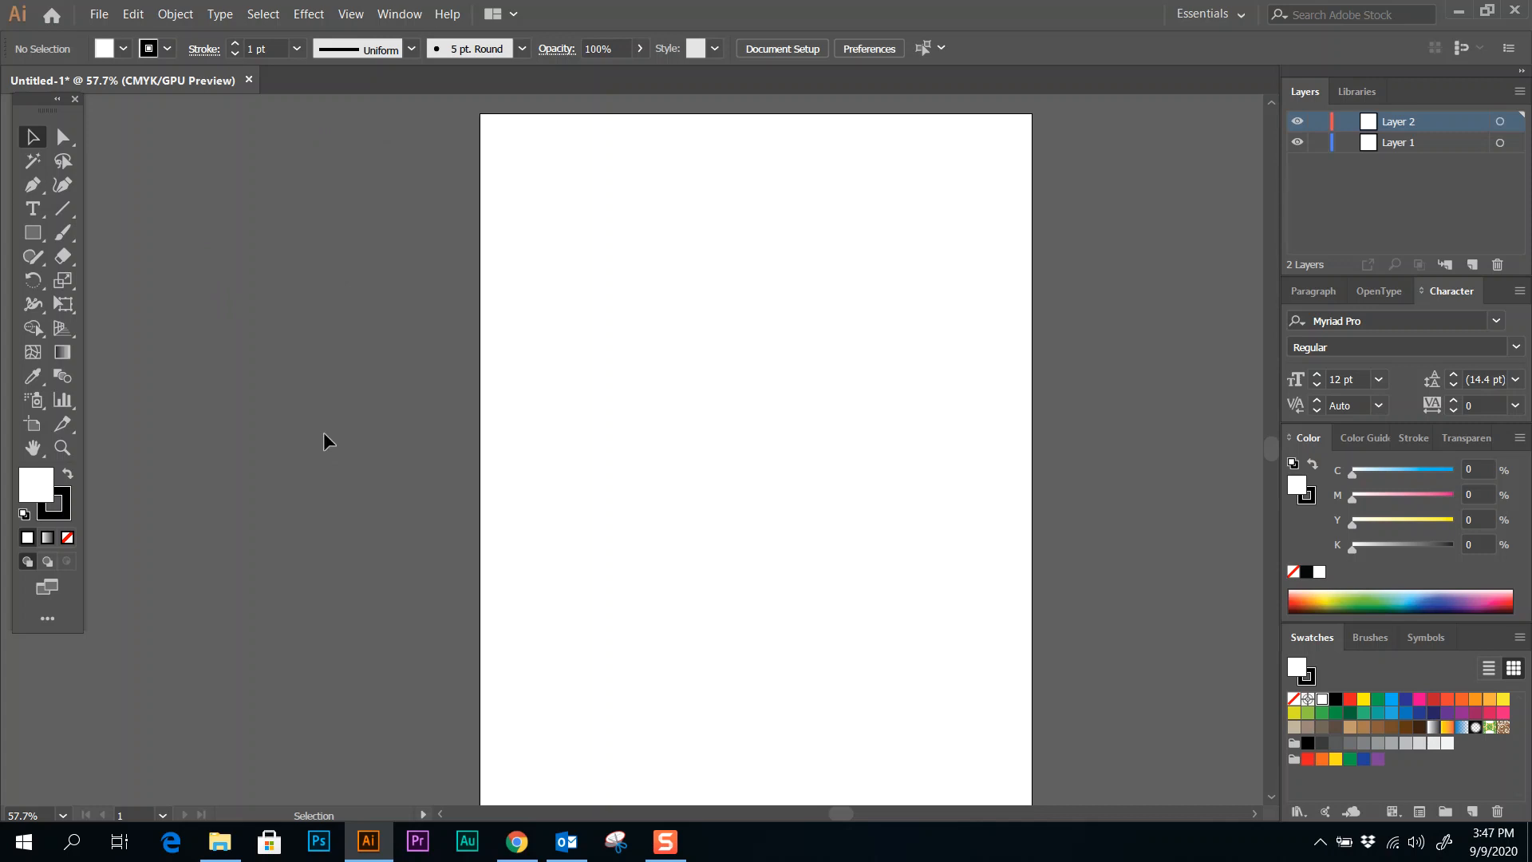
- Create an area text box on the pasteboard beside the artboard and set its text size to 24 pt
left_click(33, 211)
left_click_drag(125, 126, 383, 577)
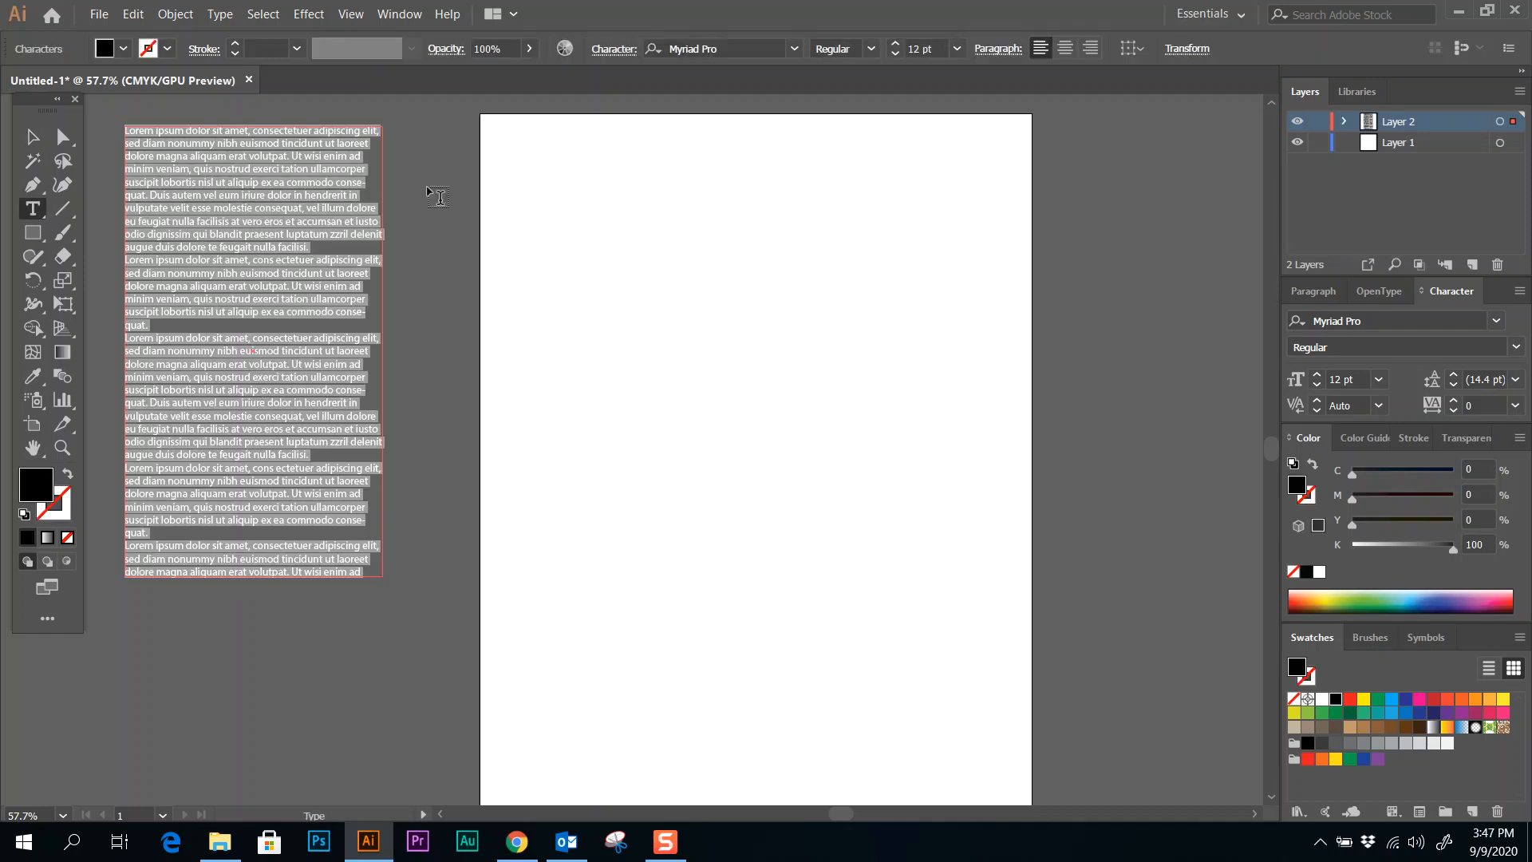
left_click(957, 49)
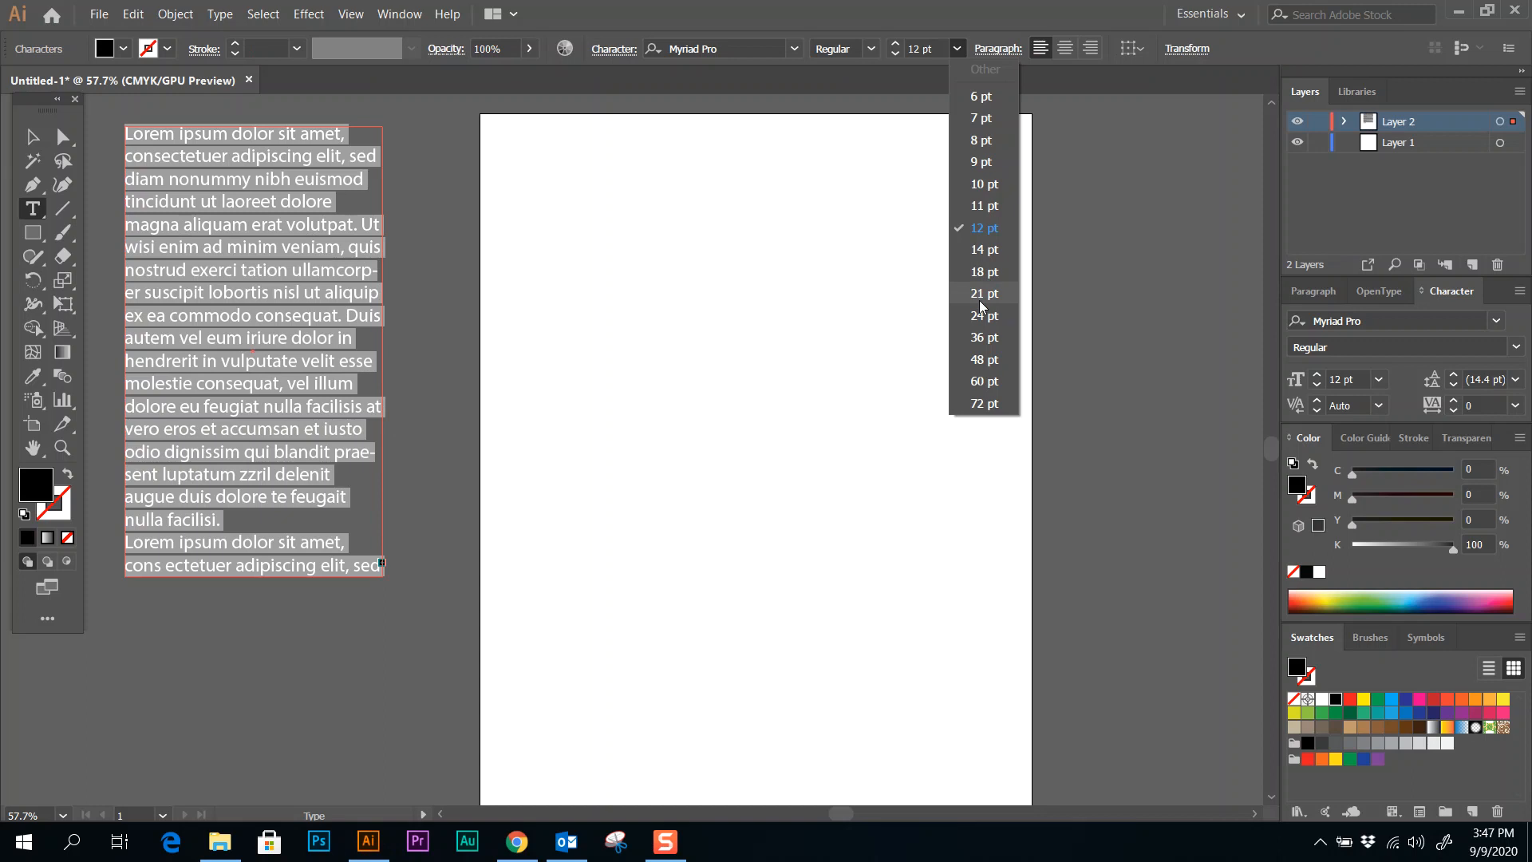
left_click(986, 323)
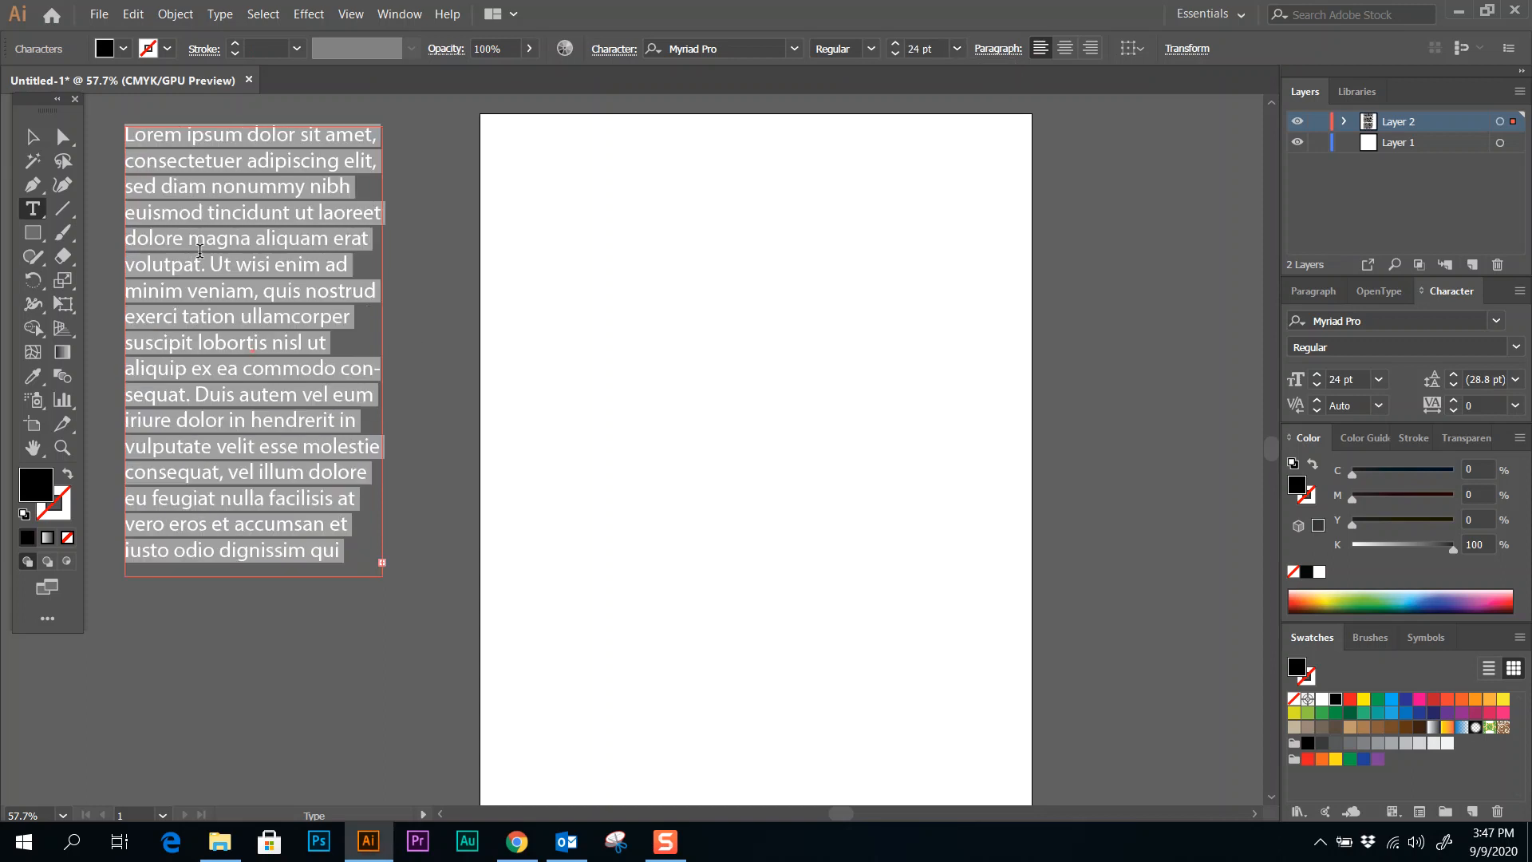
- Write "V- Selection tool" and "A- Direct Select tool" as two lines in the text box and deselect it
type("V")
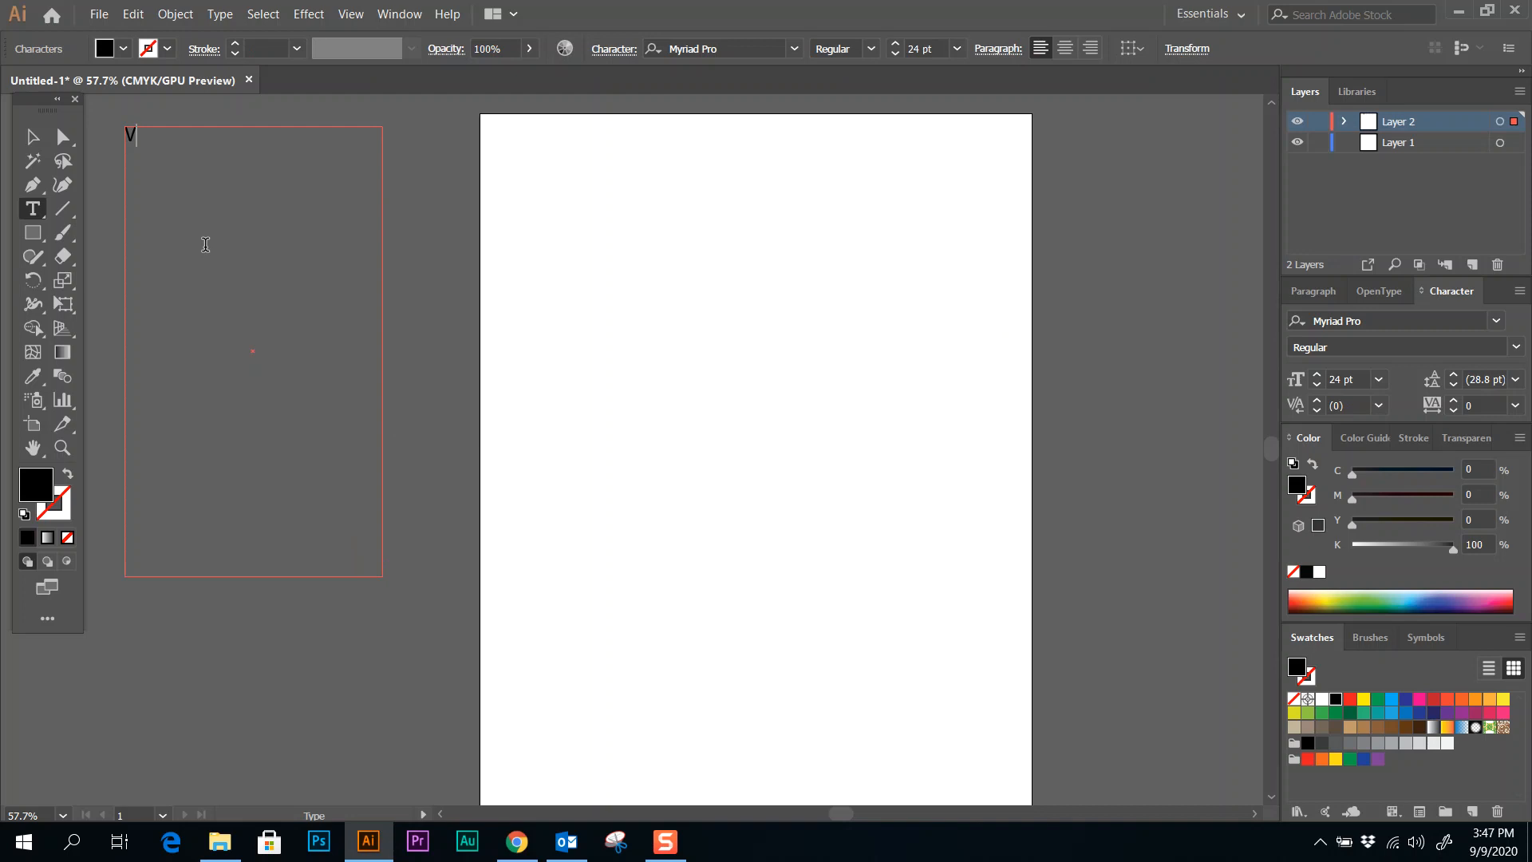
type("- Selection tool")
key("Return")
type("A- Direc")
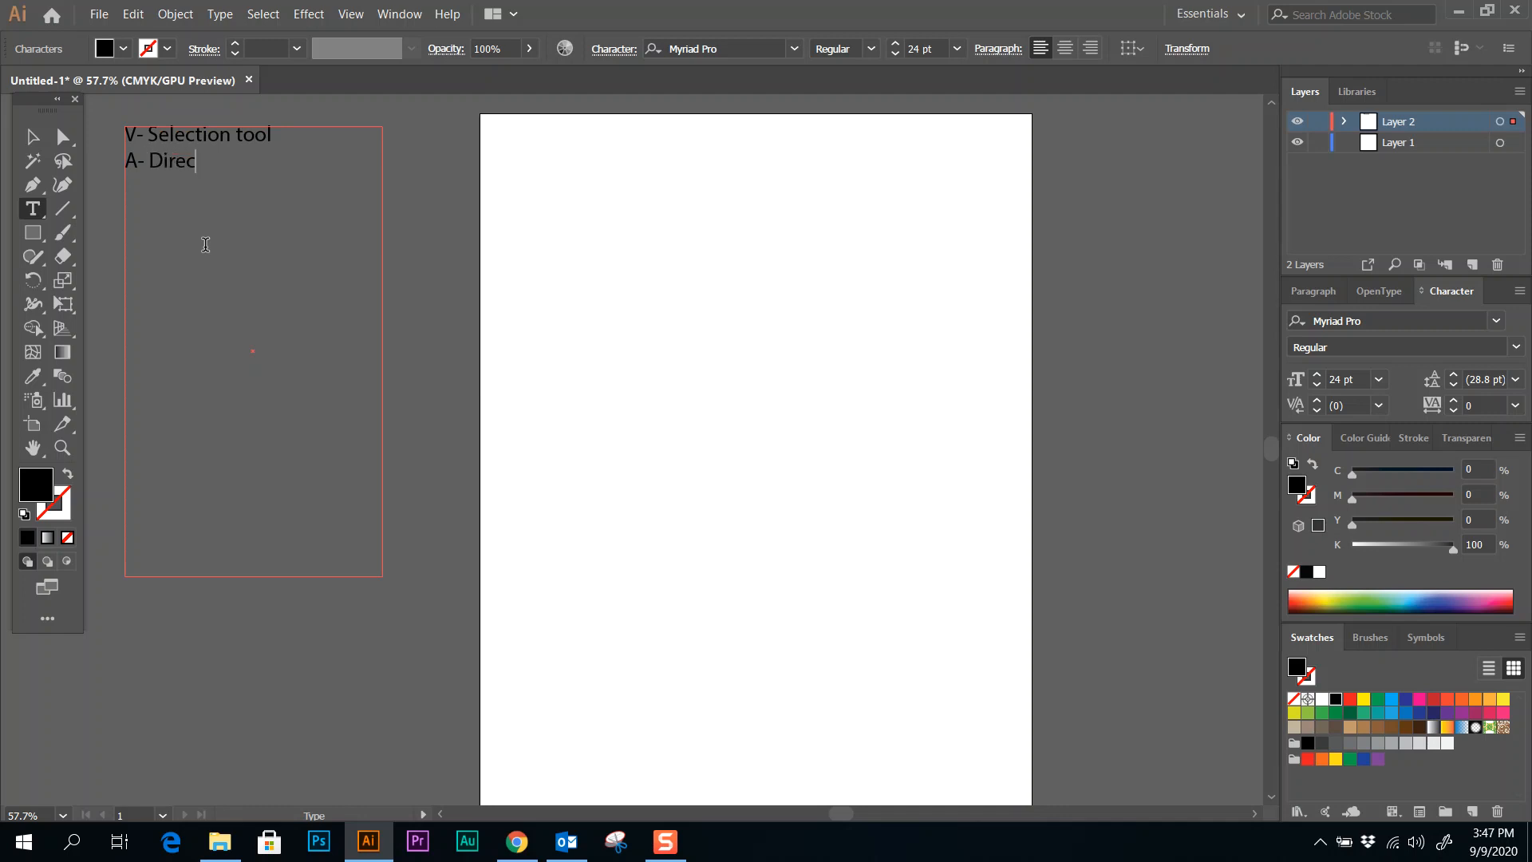
type("t Select tool")
left_click(30, 138)
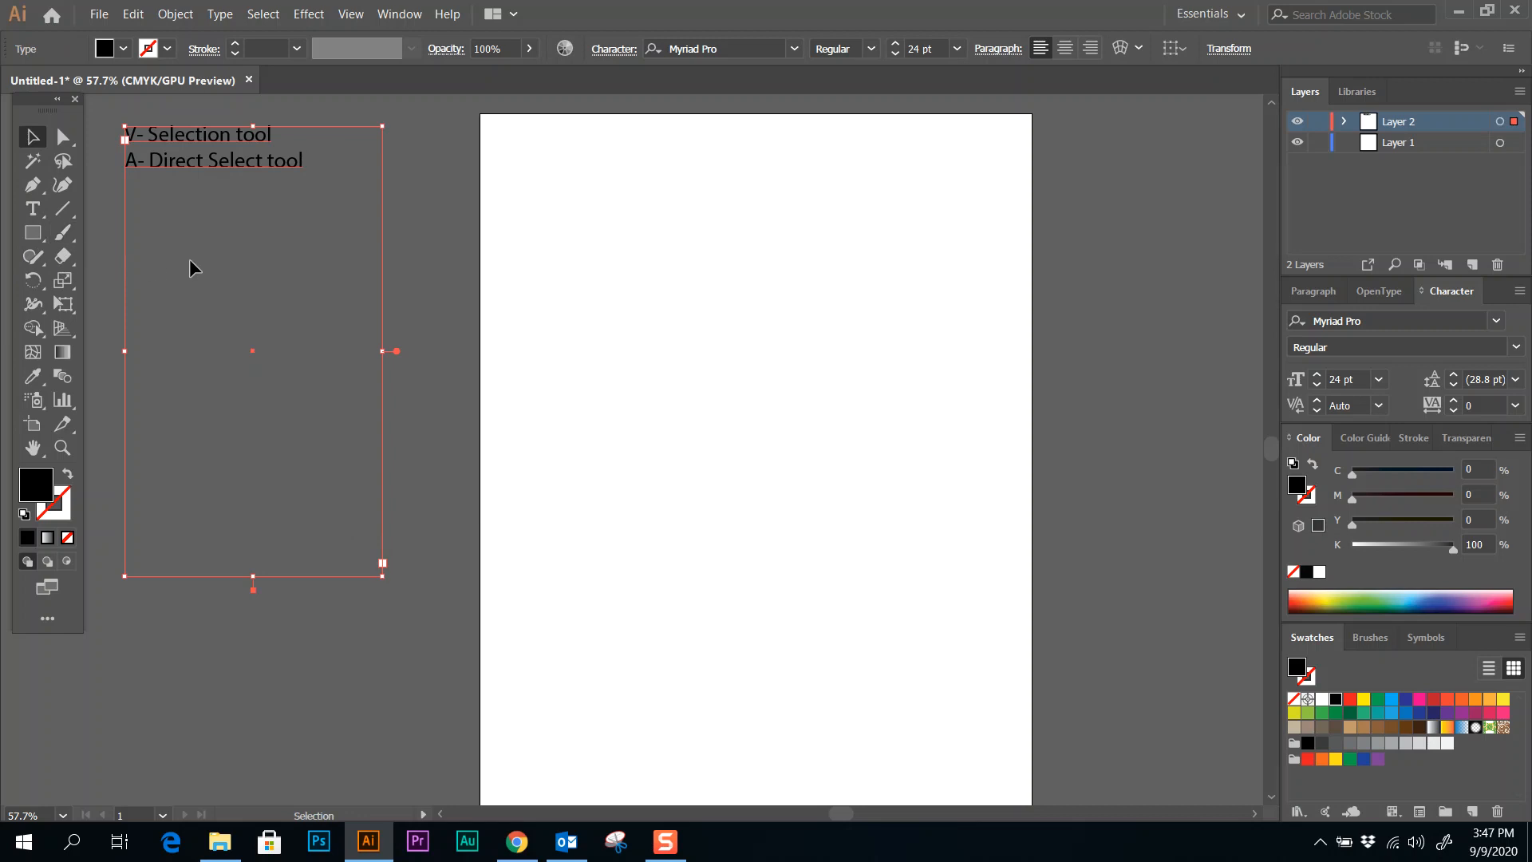
left_click(416, 260)
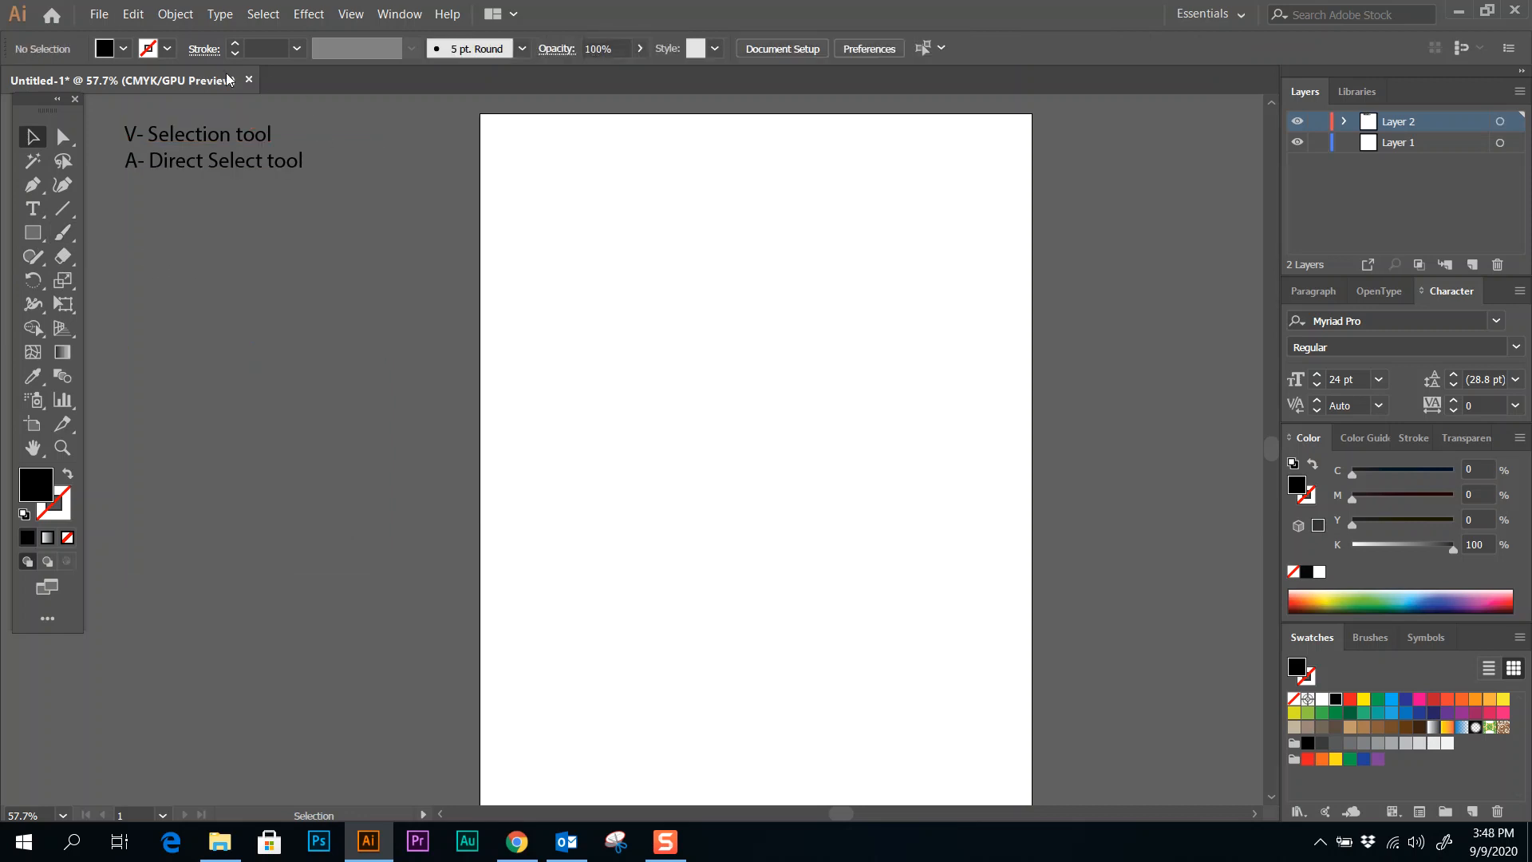
- Save the document to the Desktop as an Adobe Illustrator file named with the surname followed by "_Robot", keeping the Illustrator CC options
left_click(96, 21)
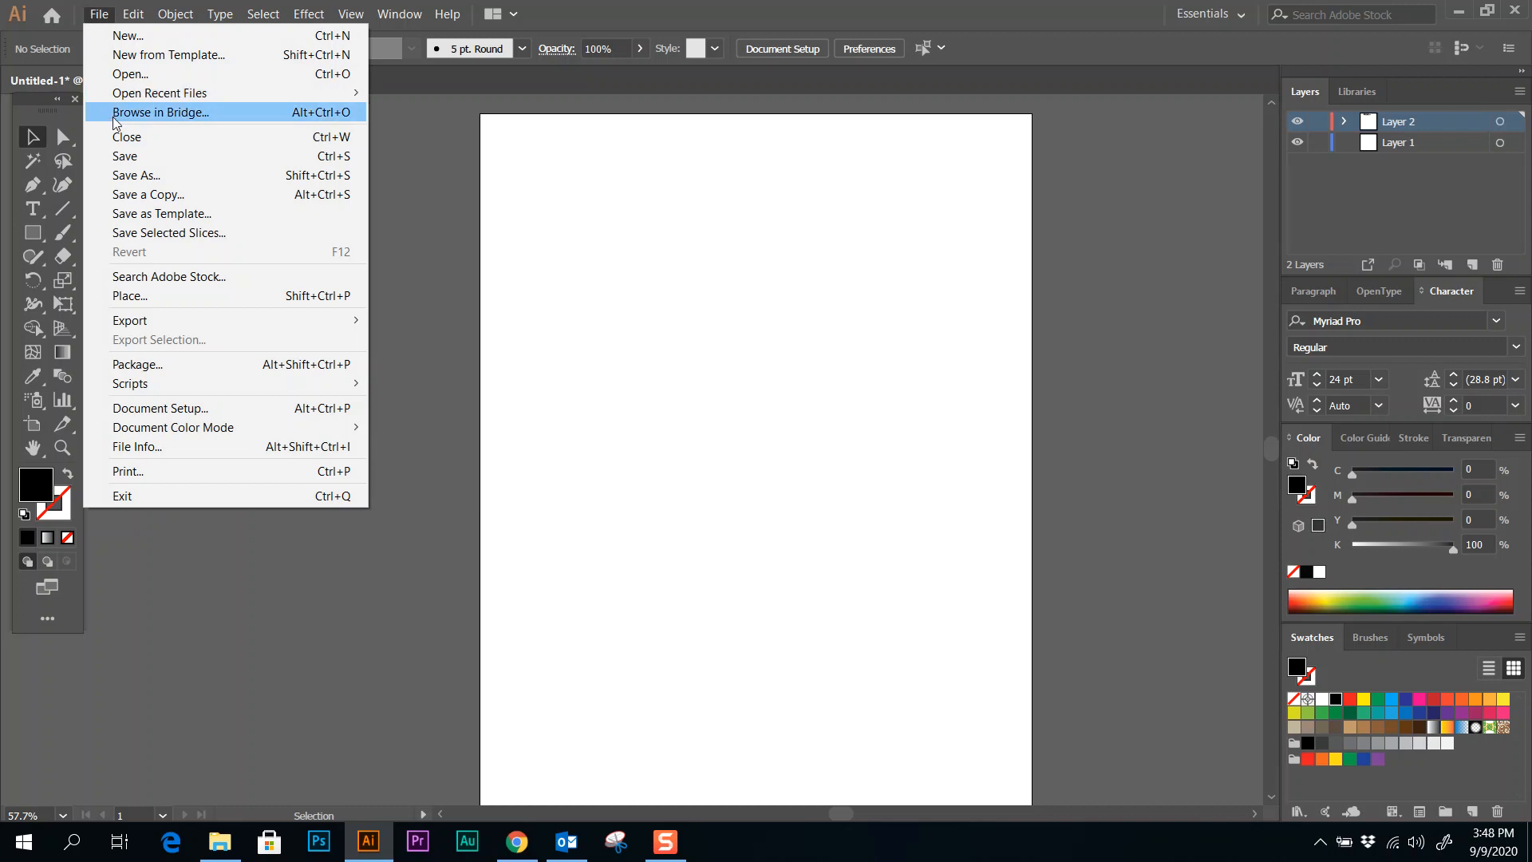
left_click(166, 178)
left_click_drag(461, 57, 541, 76)
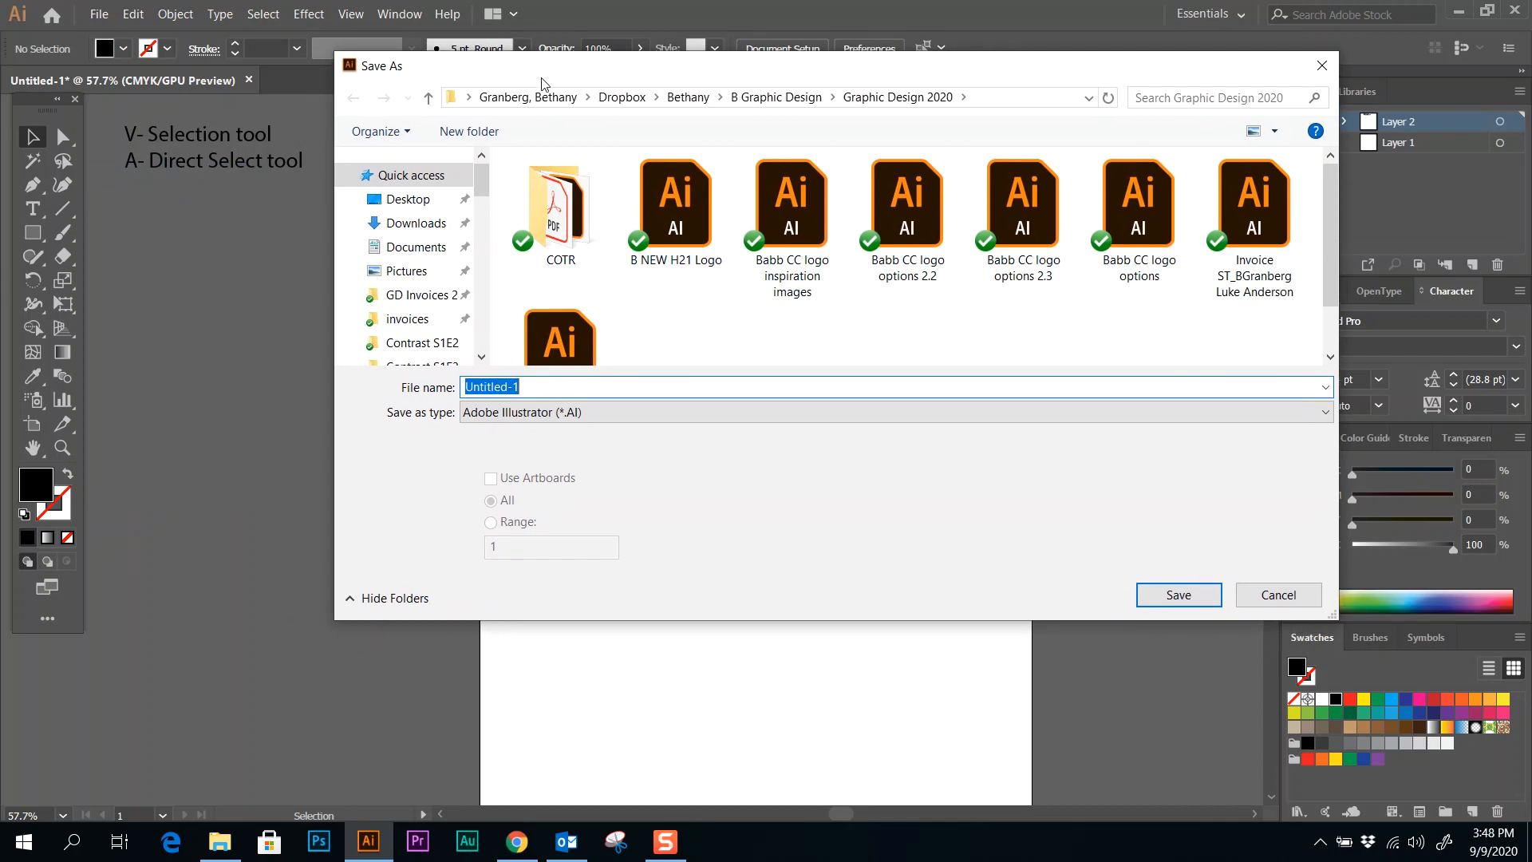
left_click(573, 386)
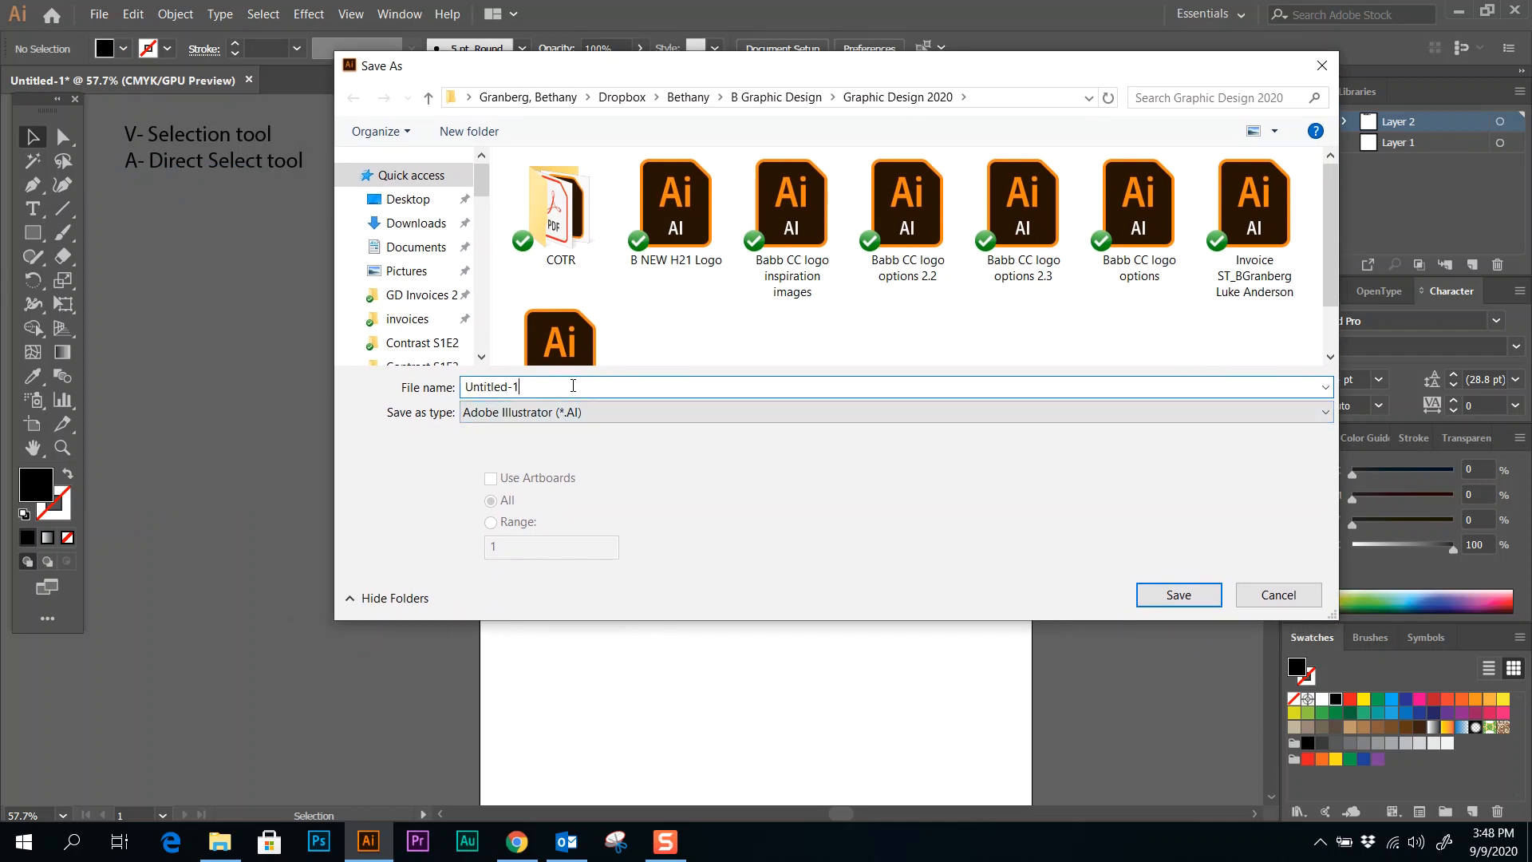
double_click(573, 386)
type("Granberg_Robot")
left_click(404, 200)
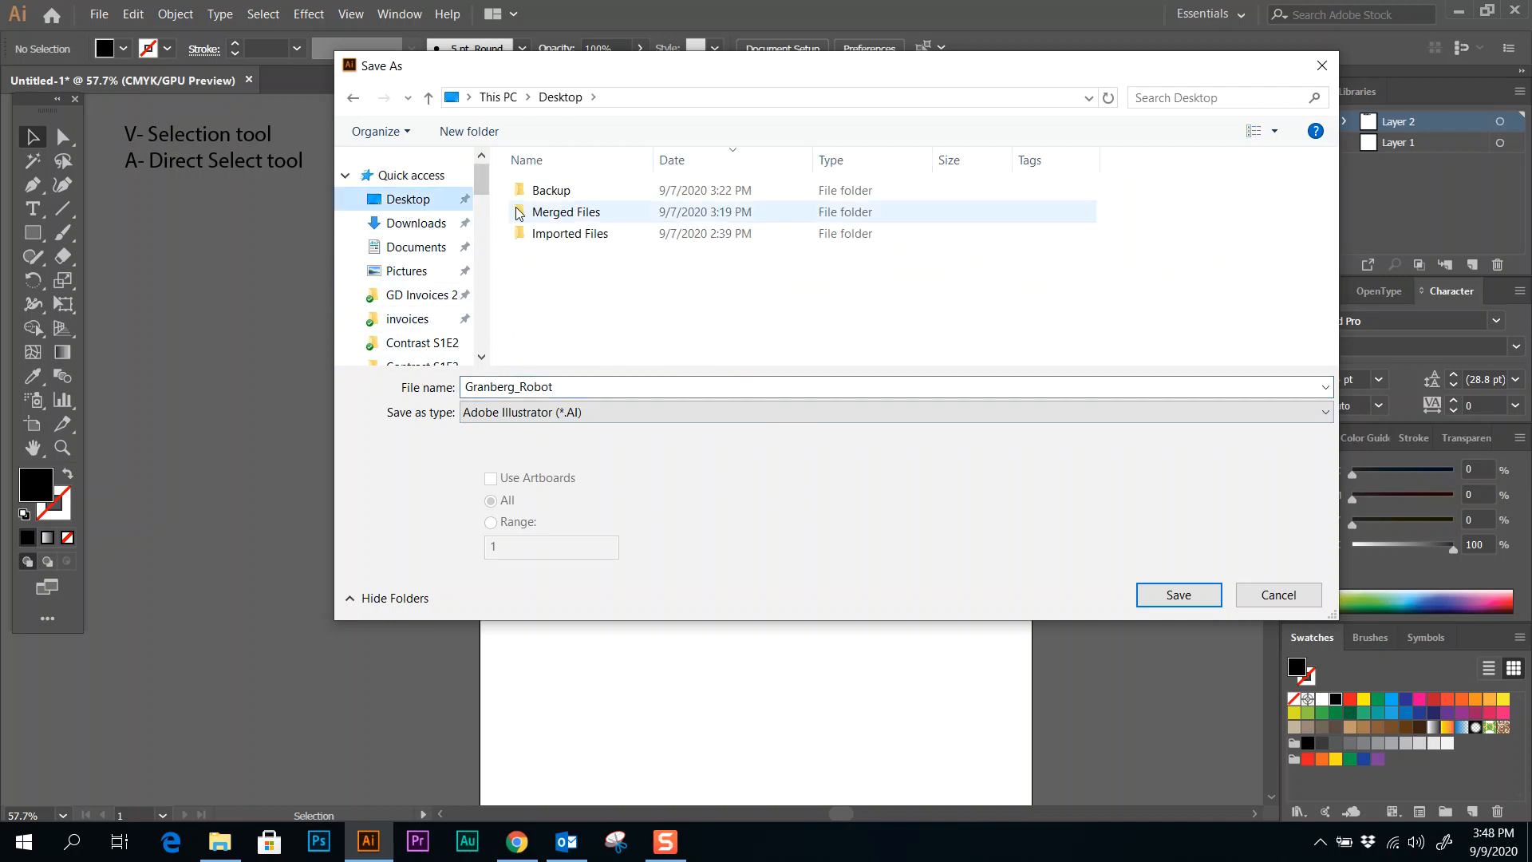
mouse_move(480, 181)
left_mouse_down()
mouse_move(480, 195)
mouse_move(481, 152)
left_mouse_up()
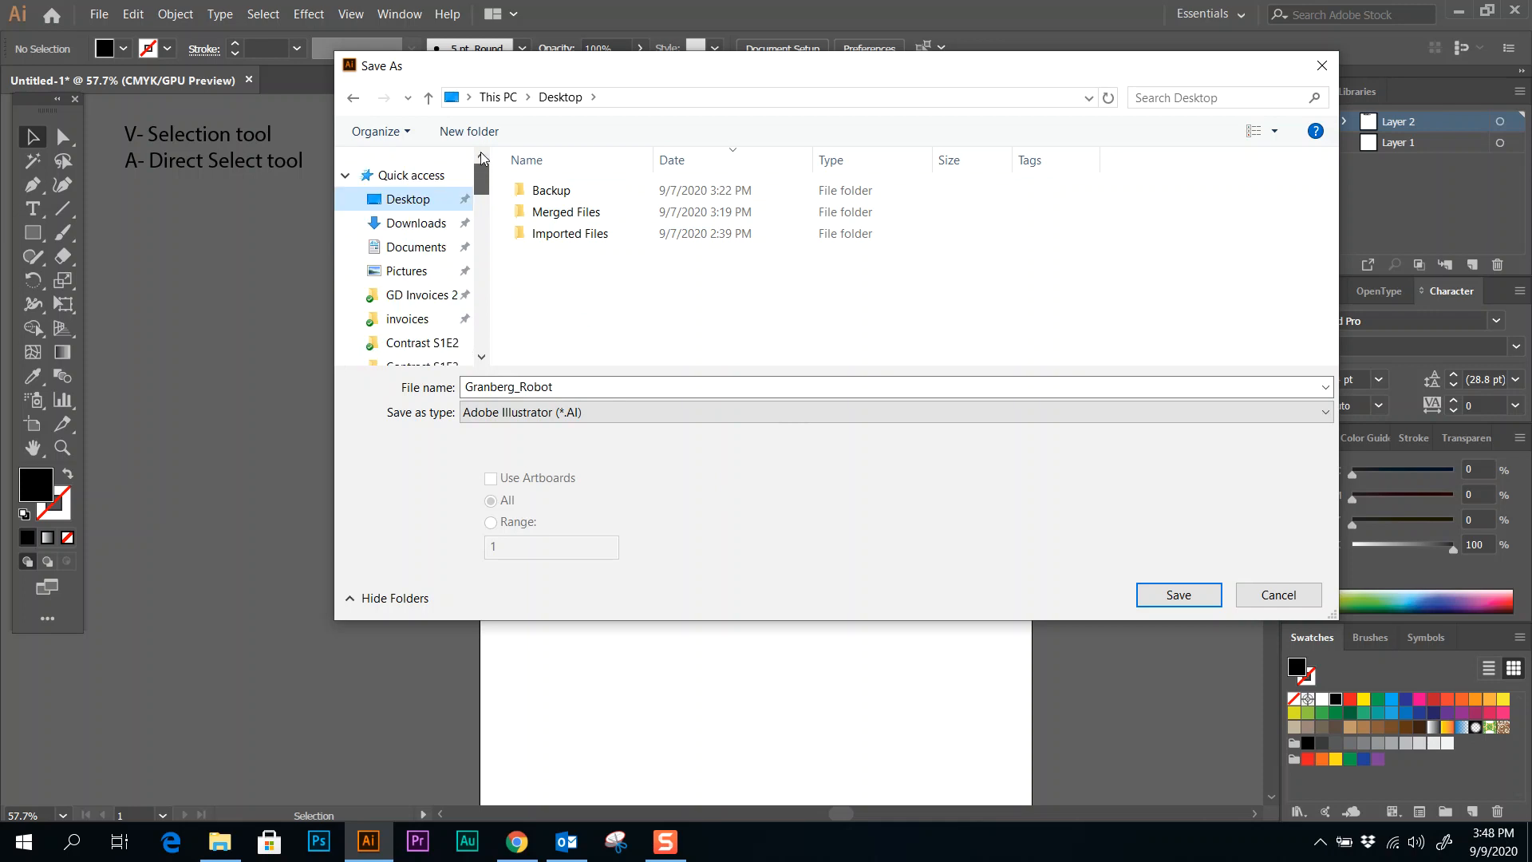
left_click(1177, 596)
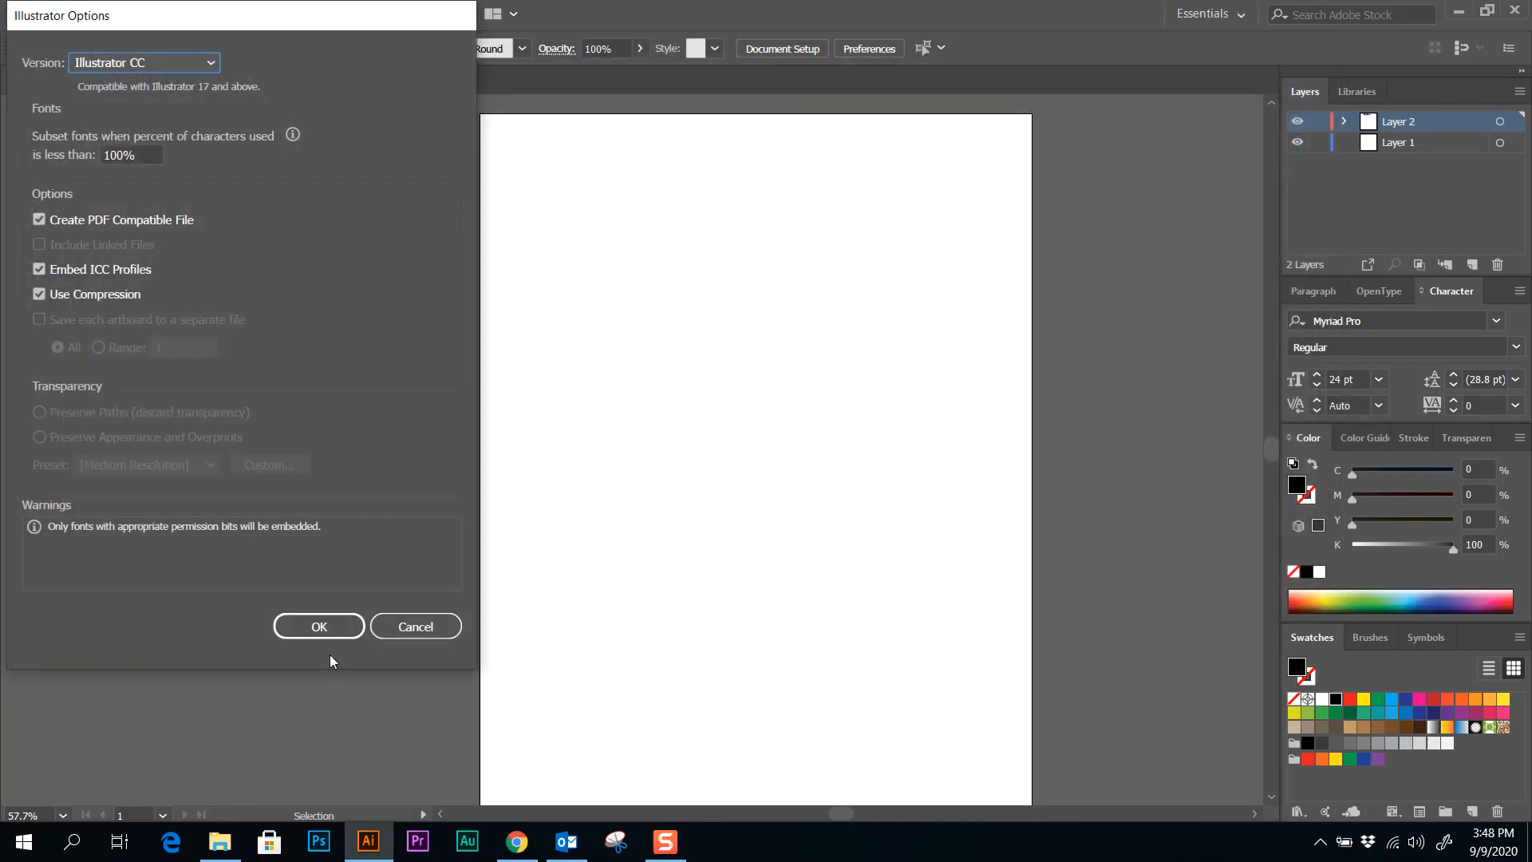
left_click(335, 628)
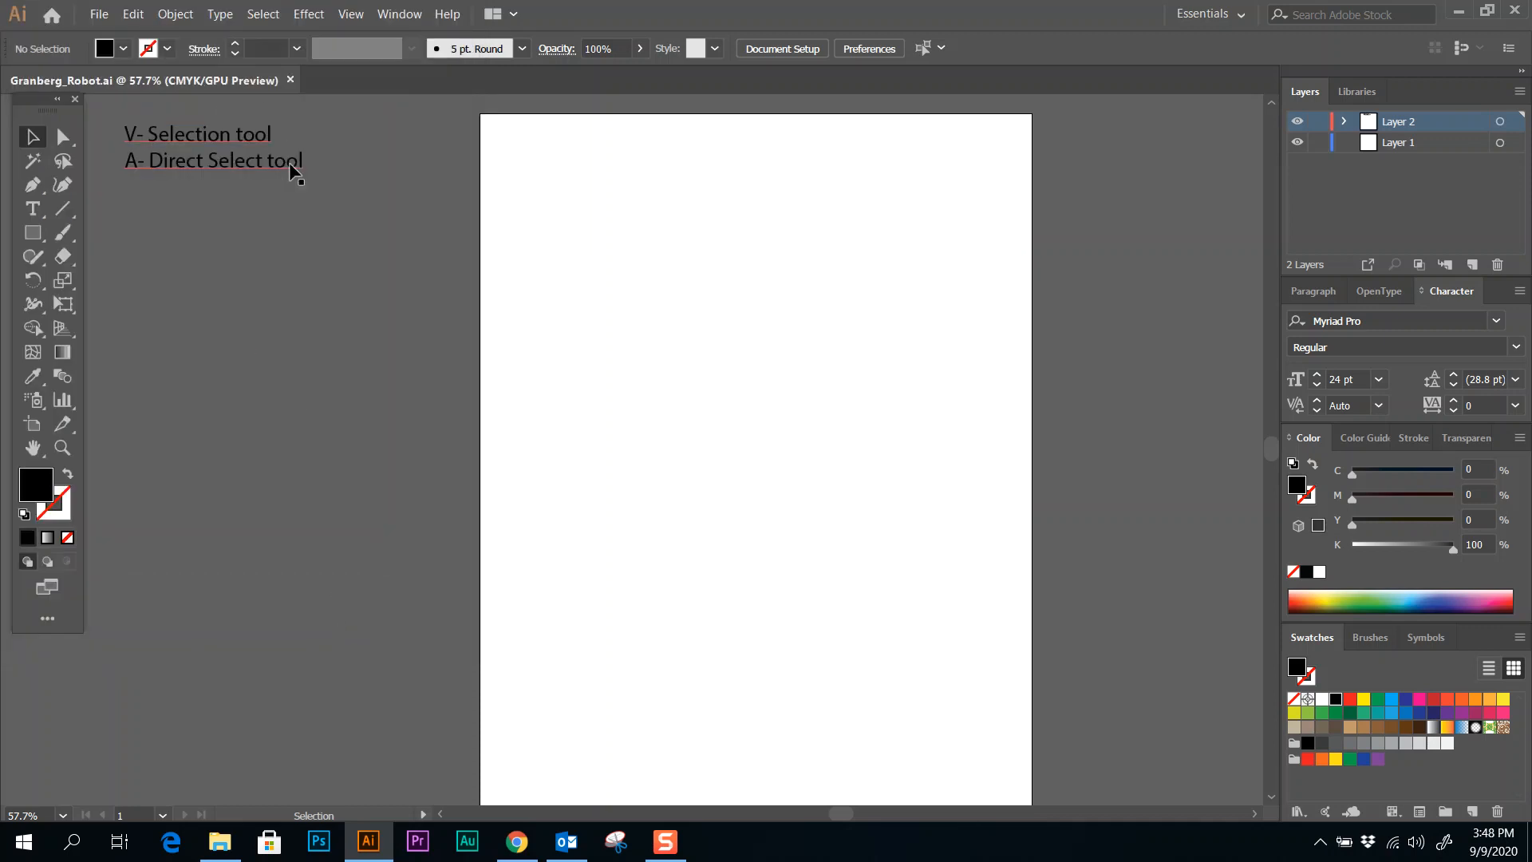
- Add a third line reading "Ctrl+S - Save" to the shortcut notes
left_click(312, 161)
double_click(311, 161)
triple_click(316, 163)
left_click(343, 164)
key("Return")
type("Ctrl+S")
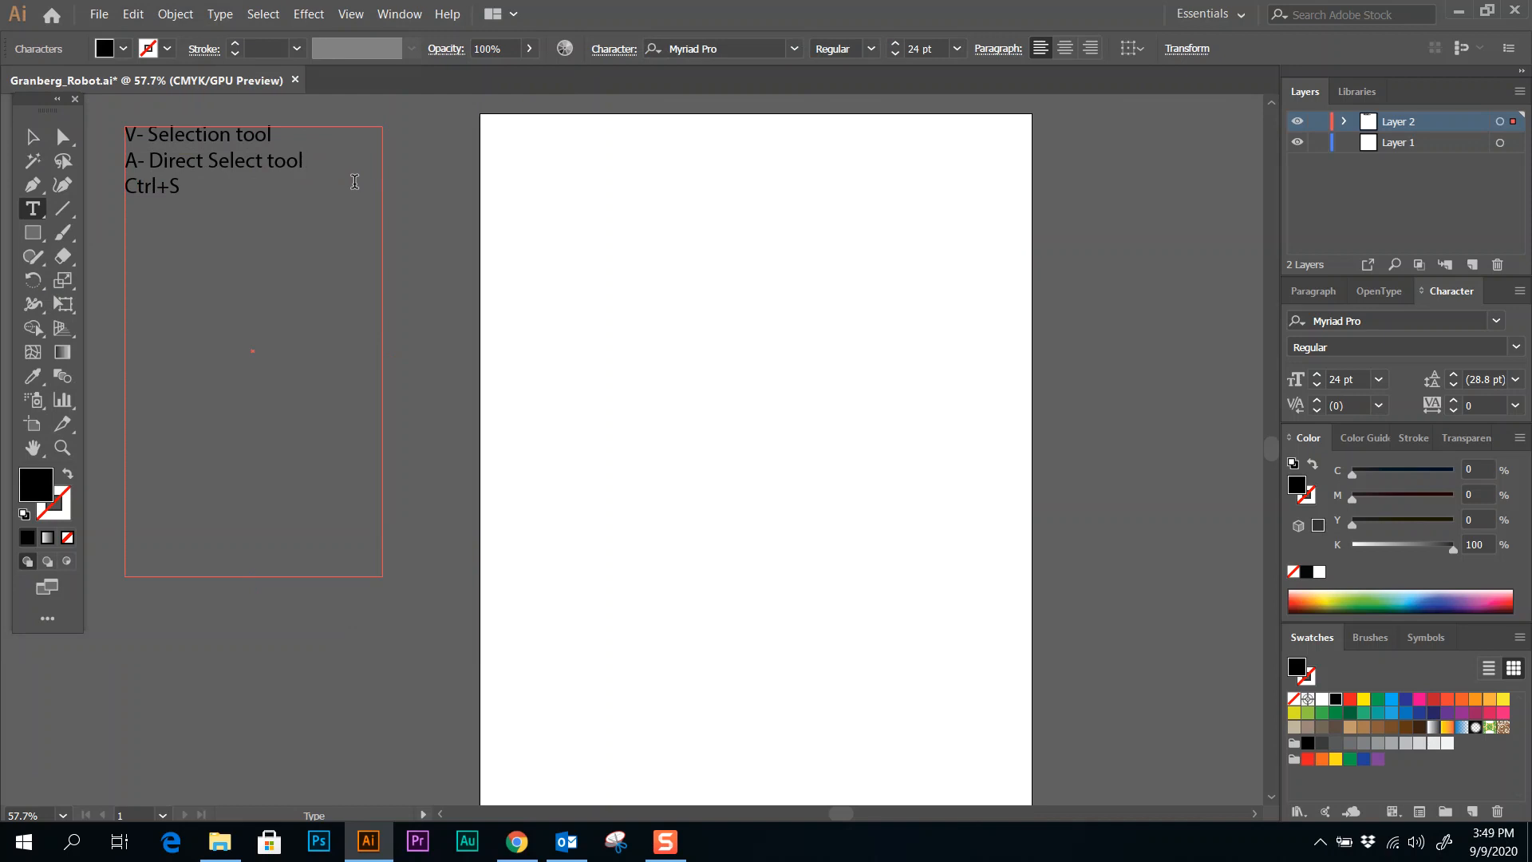
type("- Save")
- Add the line "Pinky on Control" after a blank line in the notes, and deselect the text box
type("Pin")
type("ky on ")
type("Control")
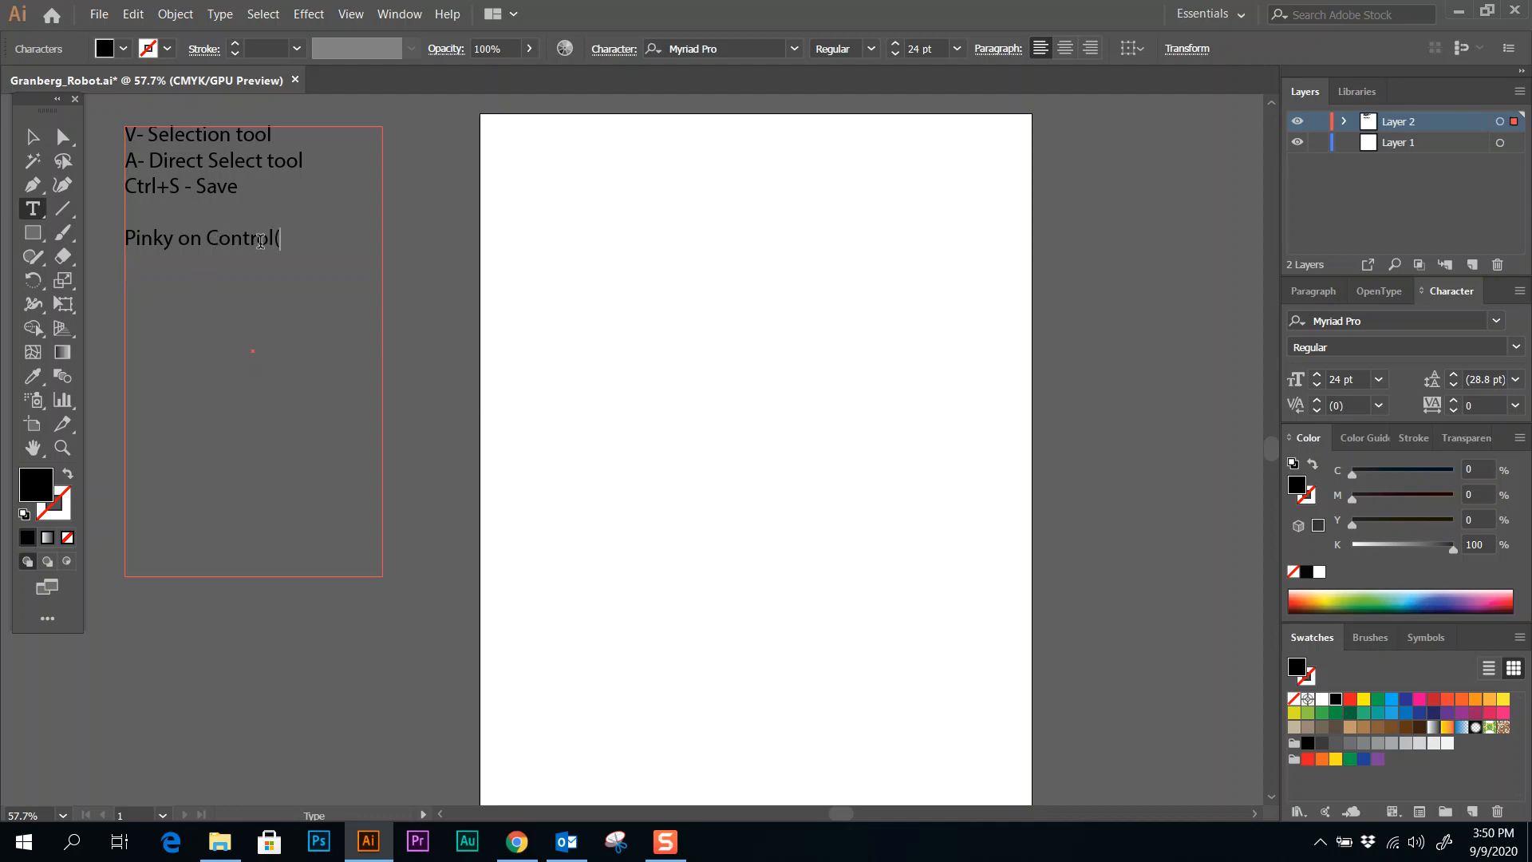
type(")")
key("BackSpace")
left_click(33, 138)
left_click(438, 552)
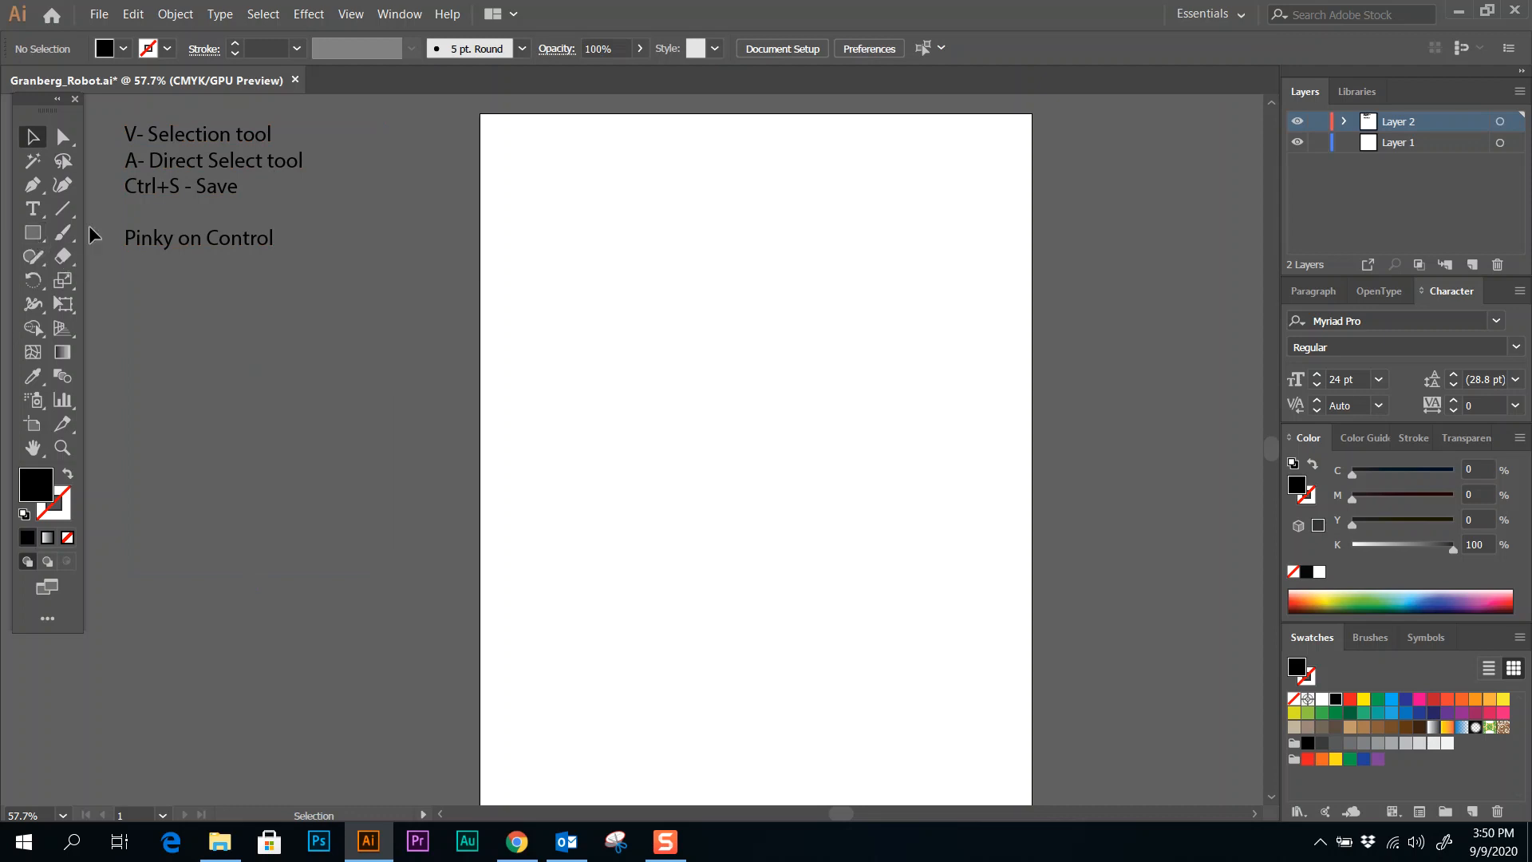
- Draw a black square about 1.1 by 1.1 in in the artboard's upper half
left_click(33, 234)
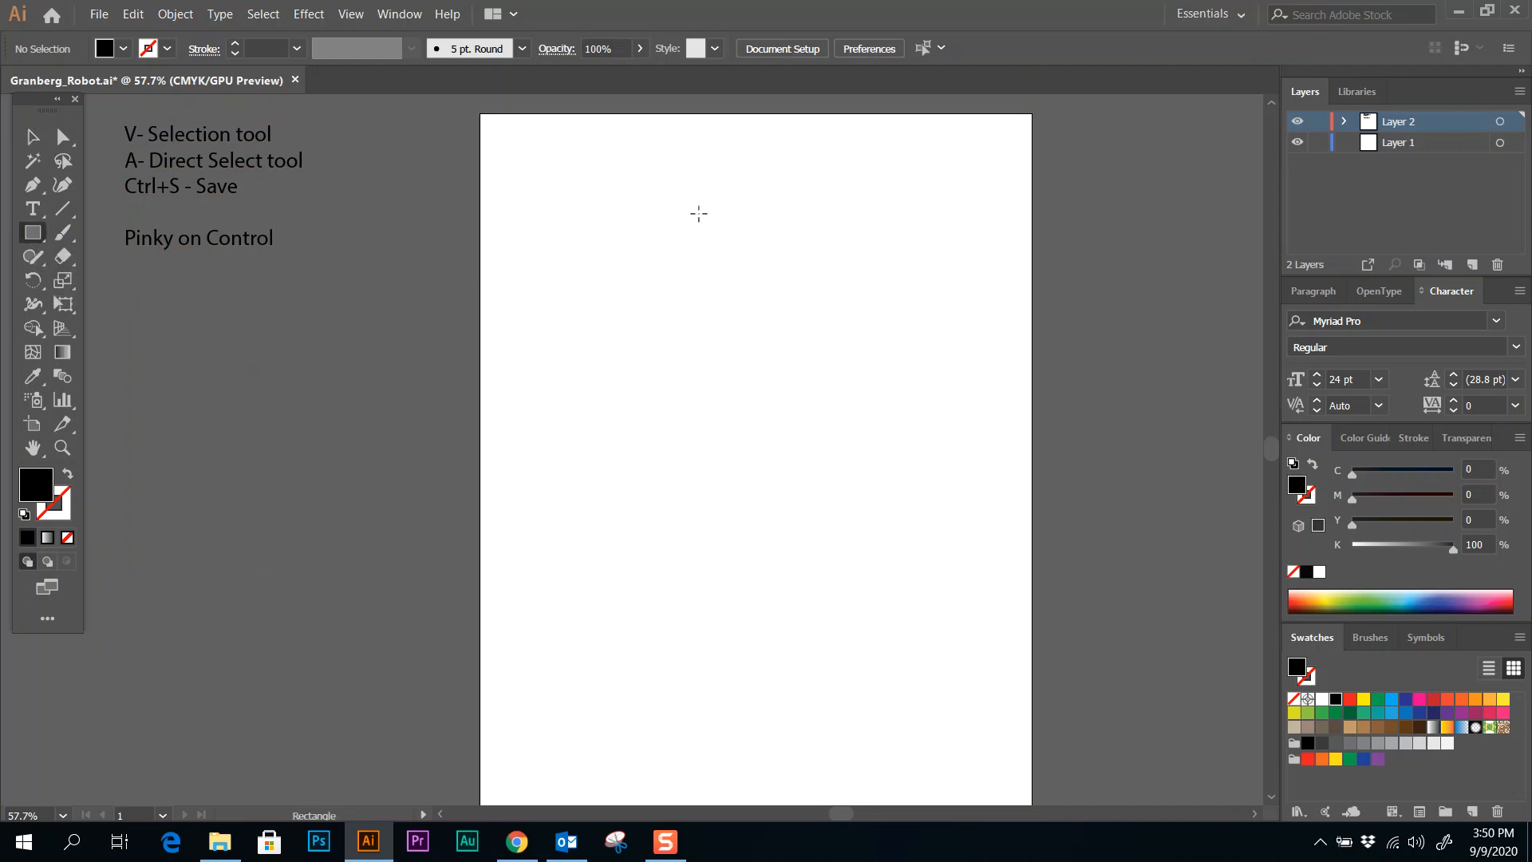
left_click_drag(678, 211, 751, 284)
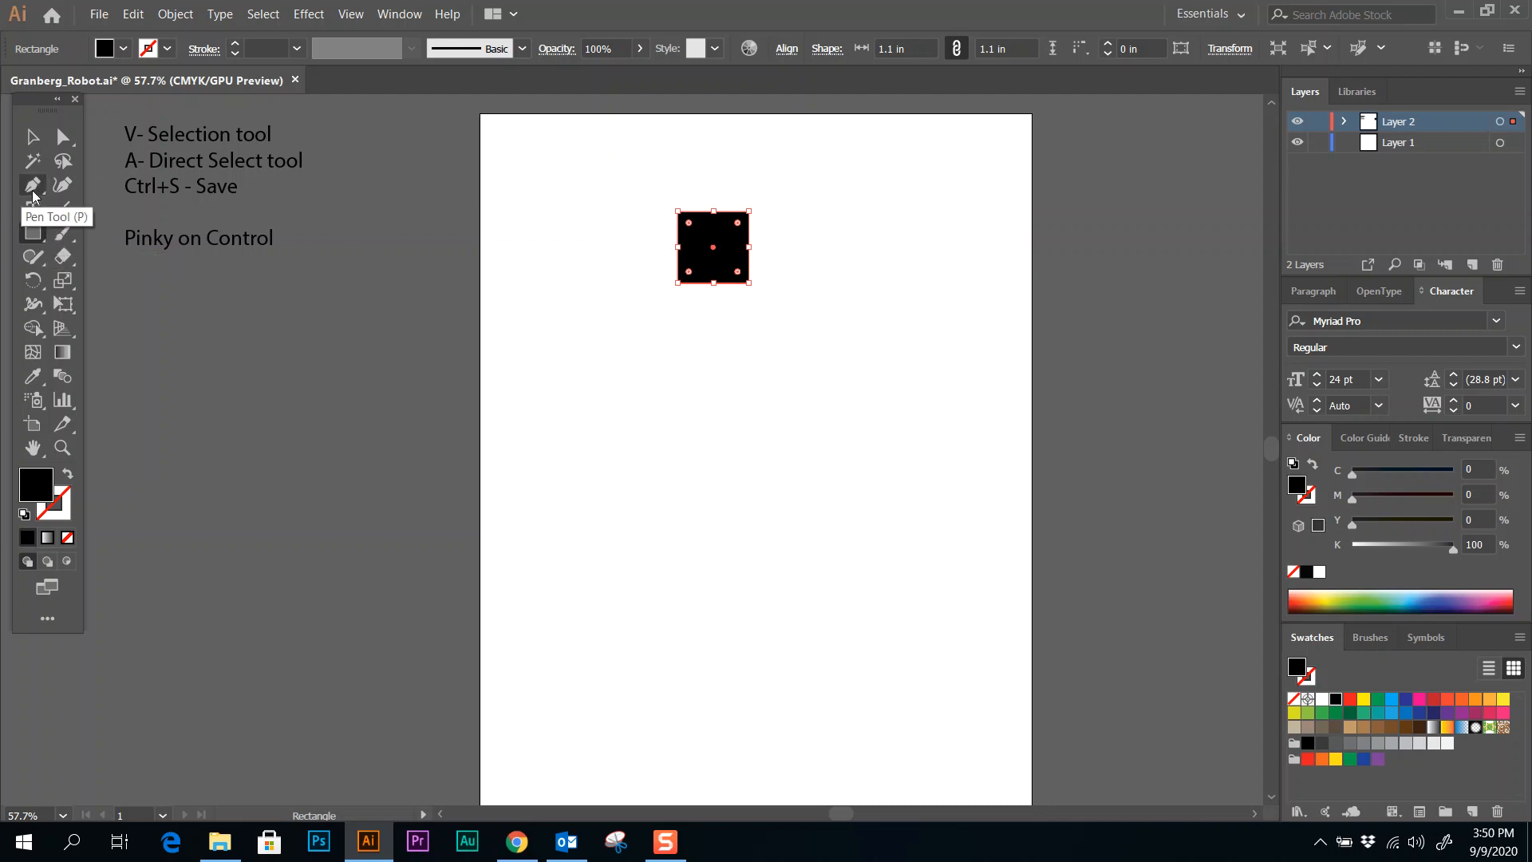
- Examine the tool variants grouped with the Rectangle and Pen tools, trying out the Ellipse and Polygon tools
left_click(33, 233)
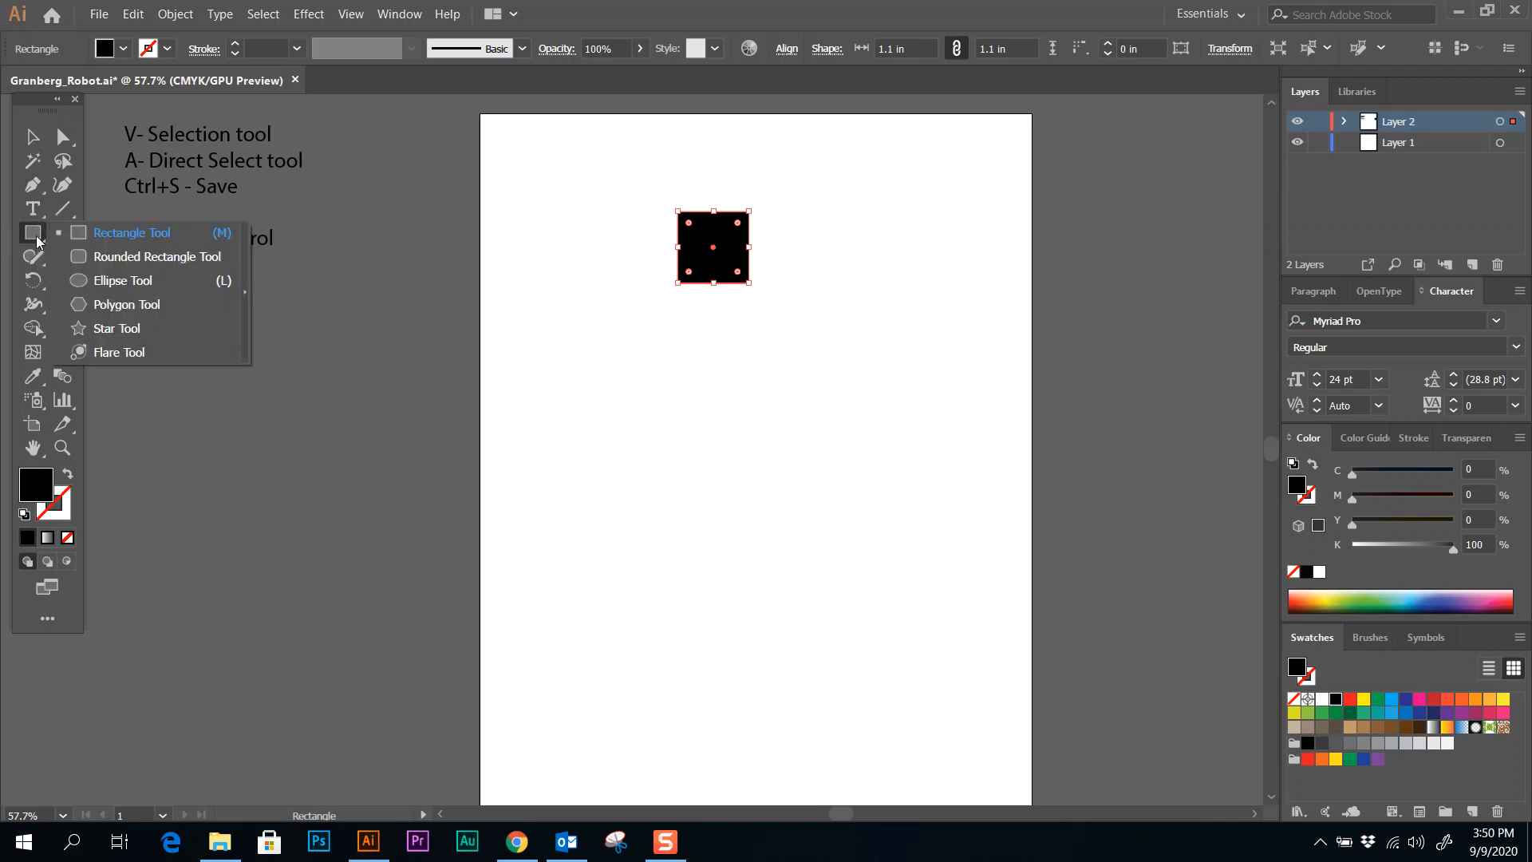
left_click(40, 189)
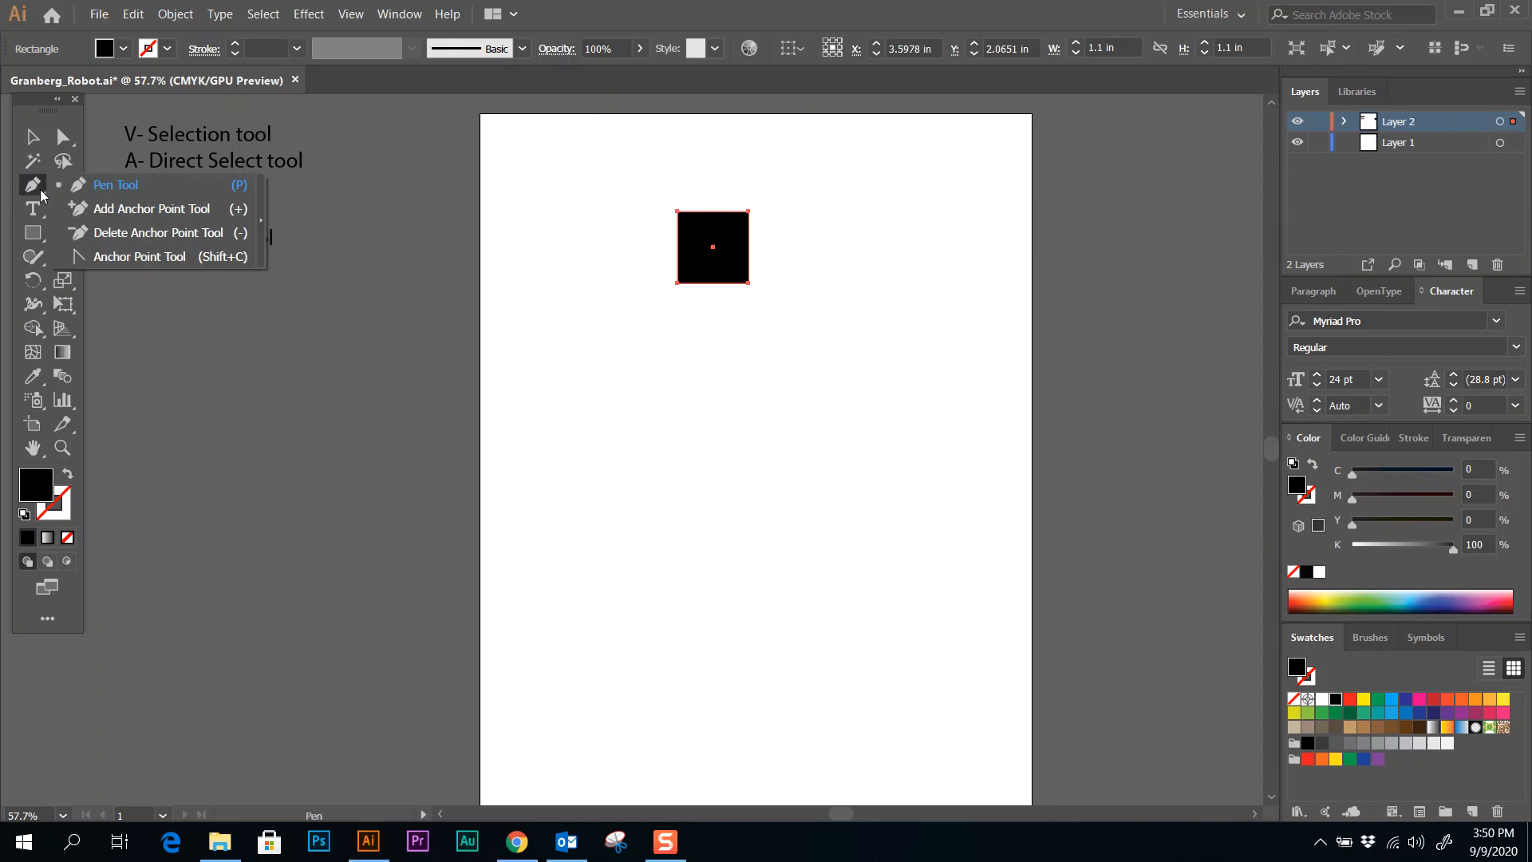
left_click(31, 234)
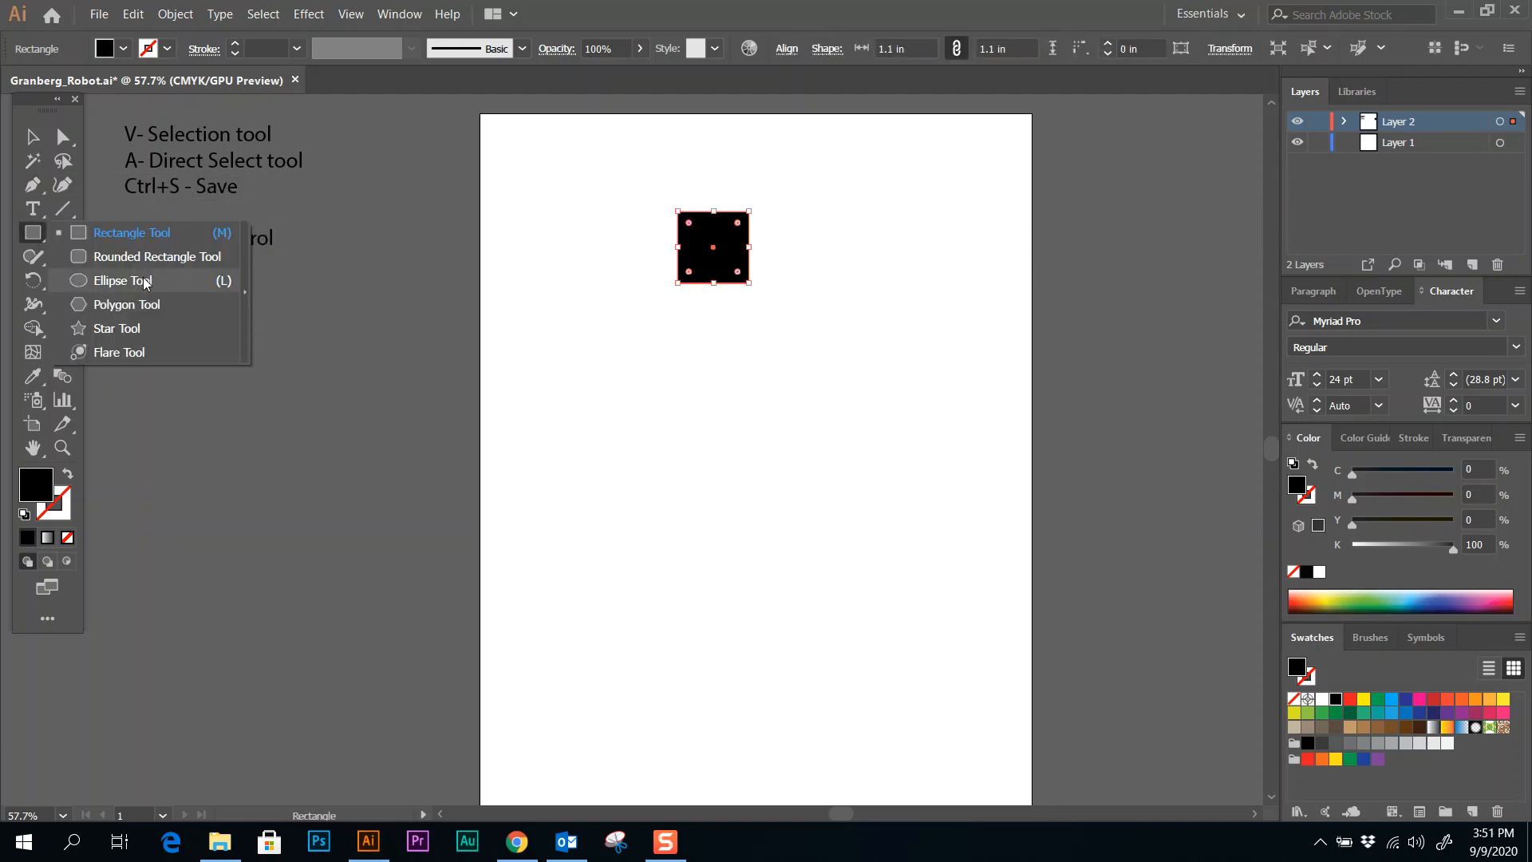
left_click(134, 281)
left_click(31, 235)
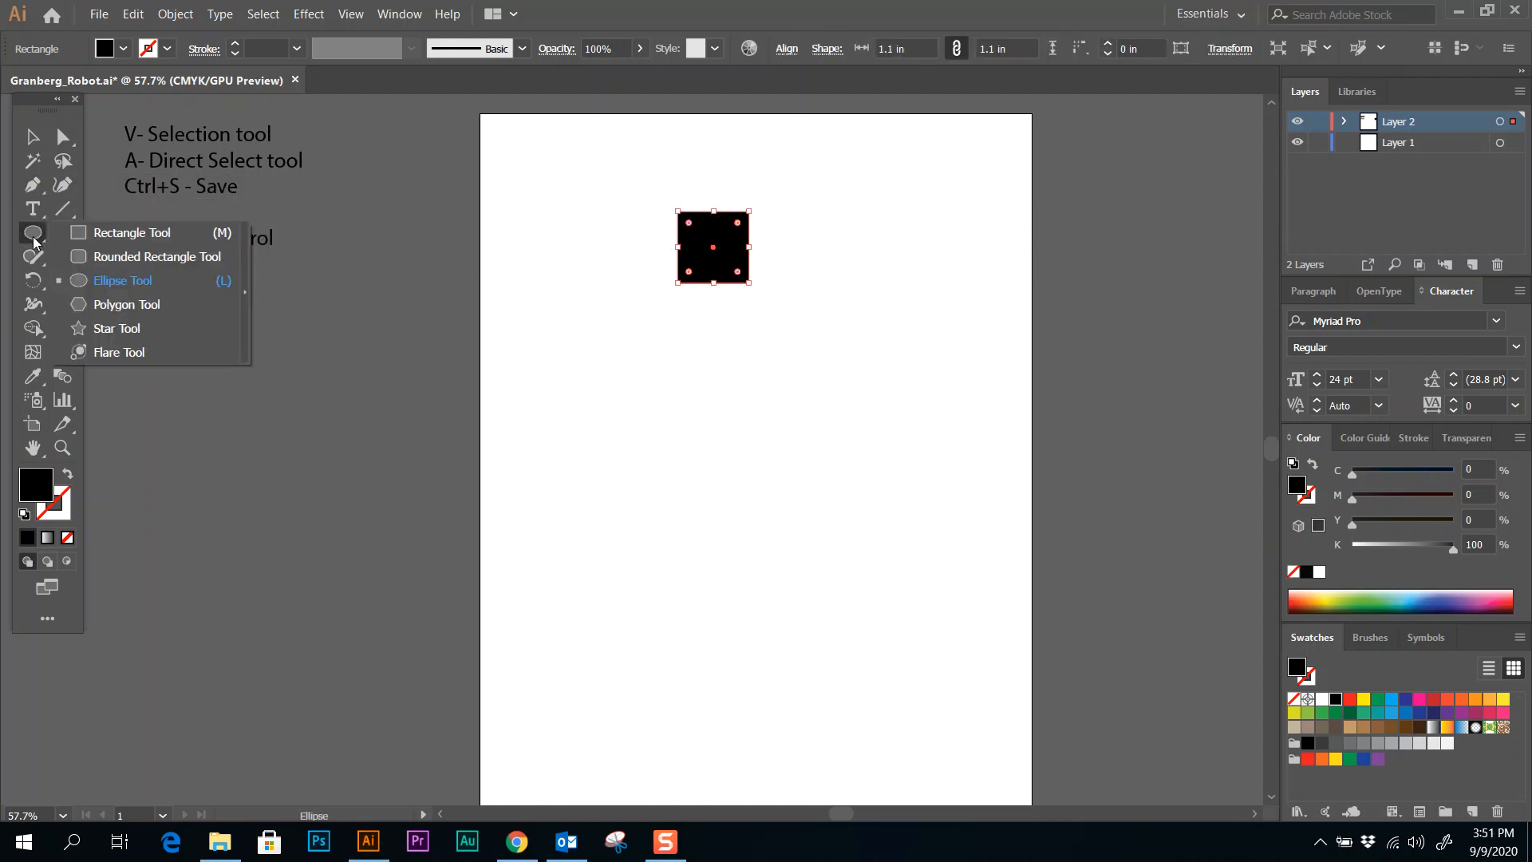
left_click(138, 303)
left_click(31, 234)
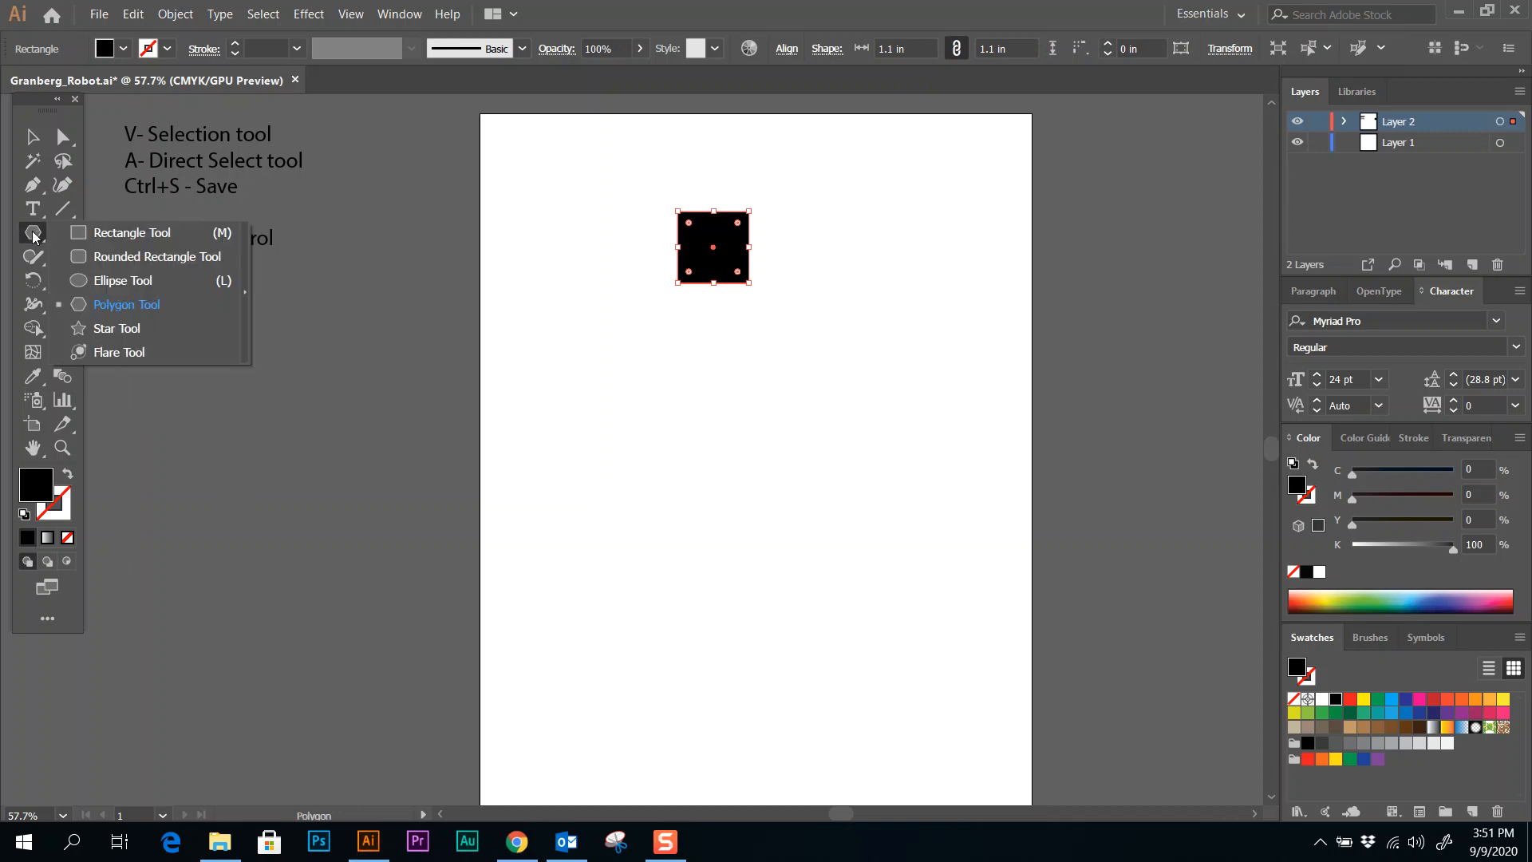
- Draw a rounded rectangle about 2.52 by 2.69 in that overlaps the small black square's left side
left_click(139, 257)
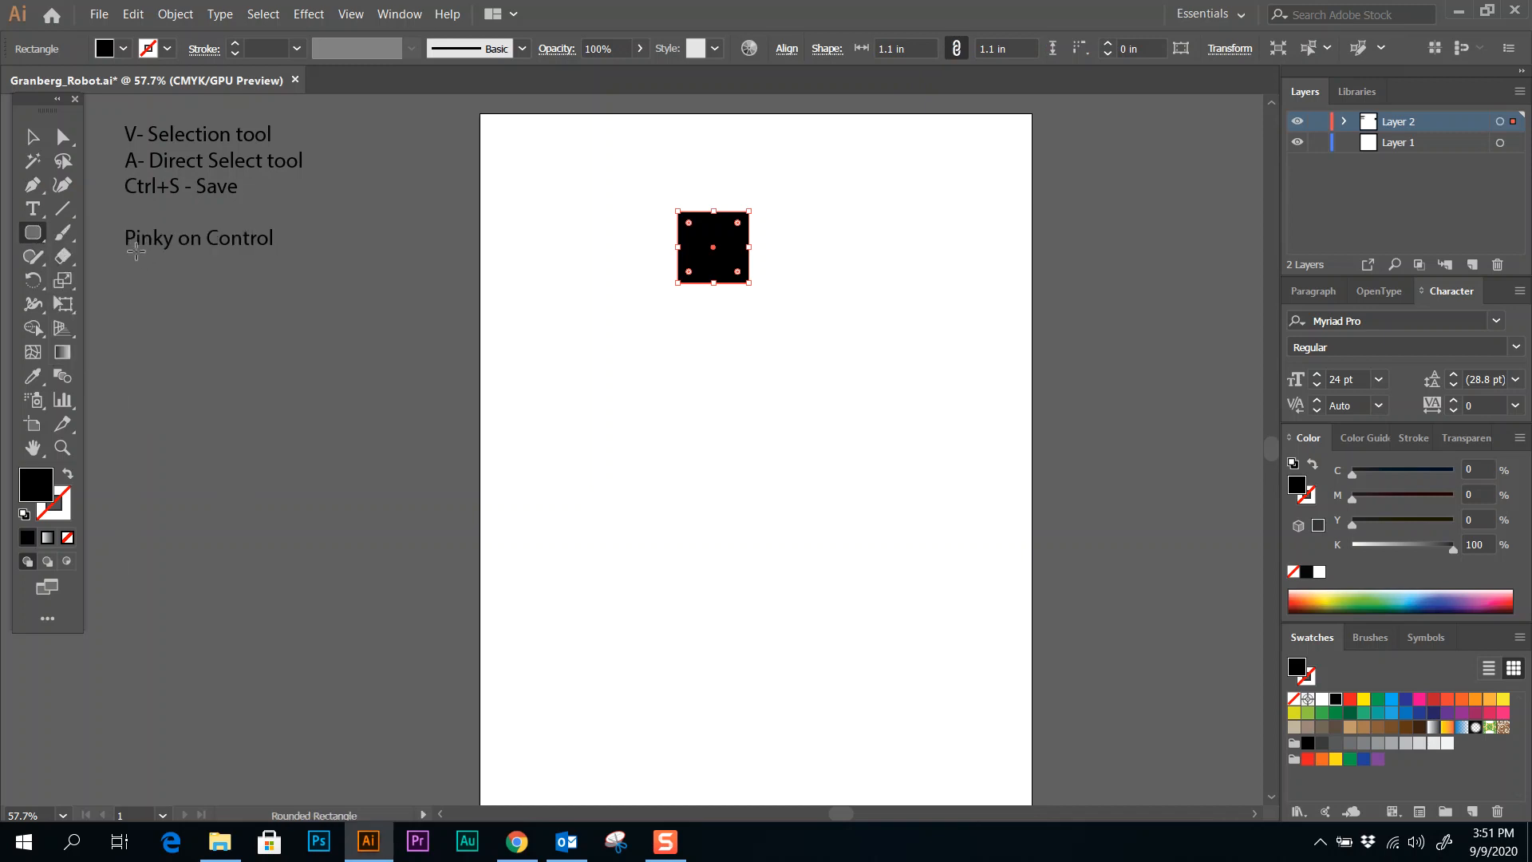
left_click(30, 235)
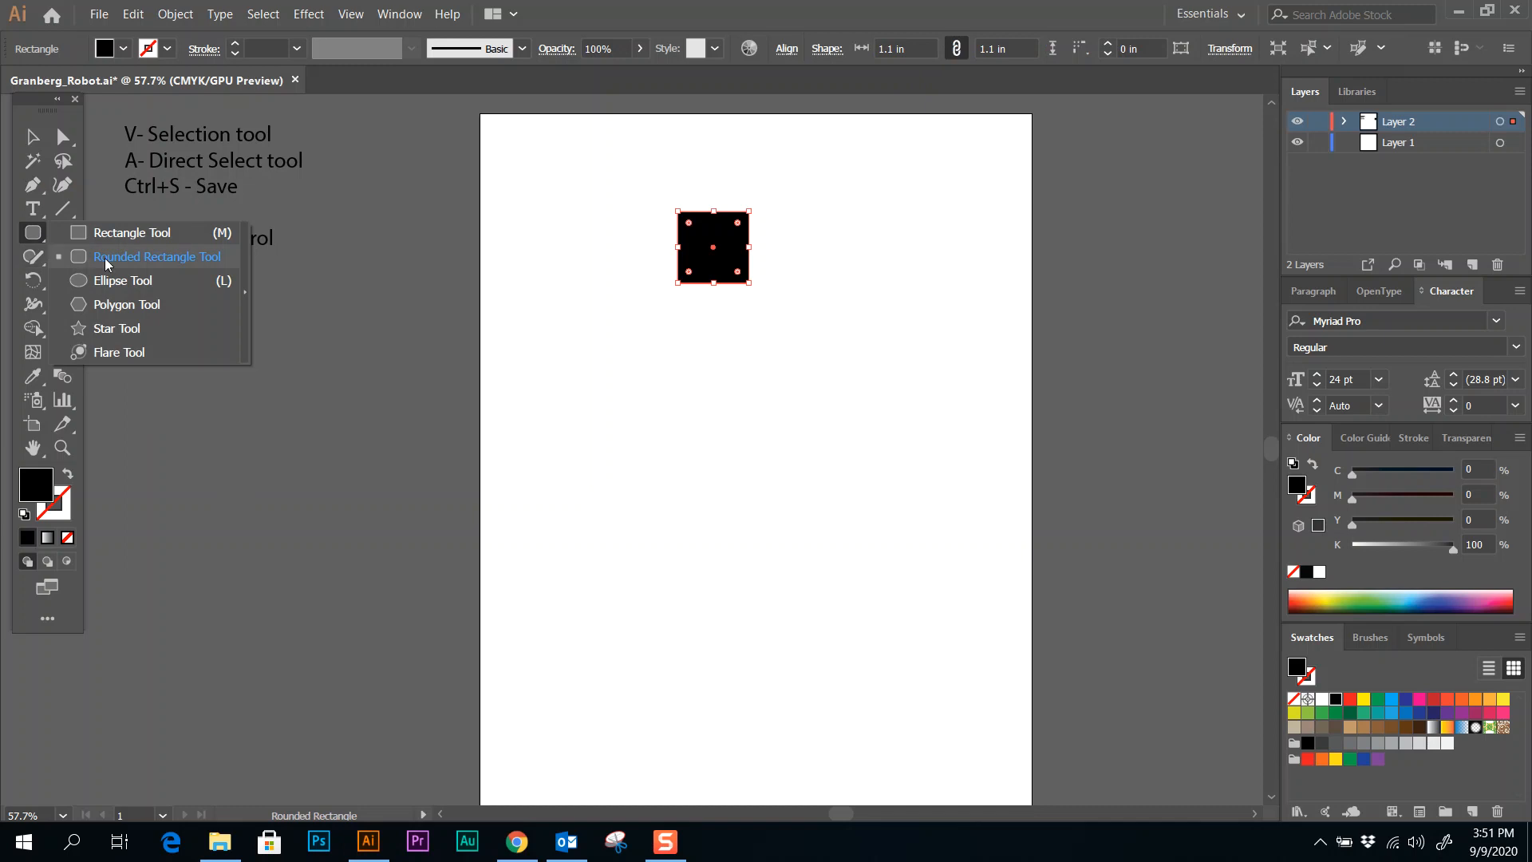
left_click(138, 256)
left_click_drag(689, 147, 526, 321)
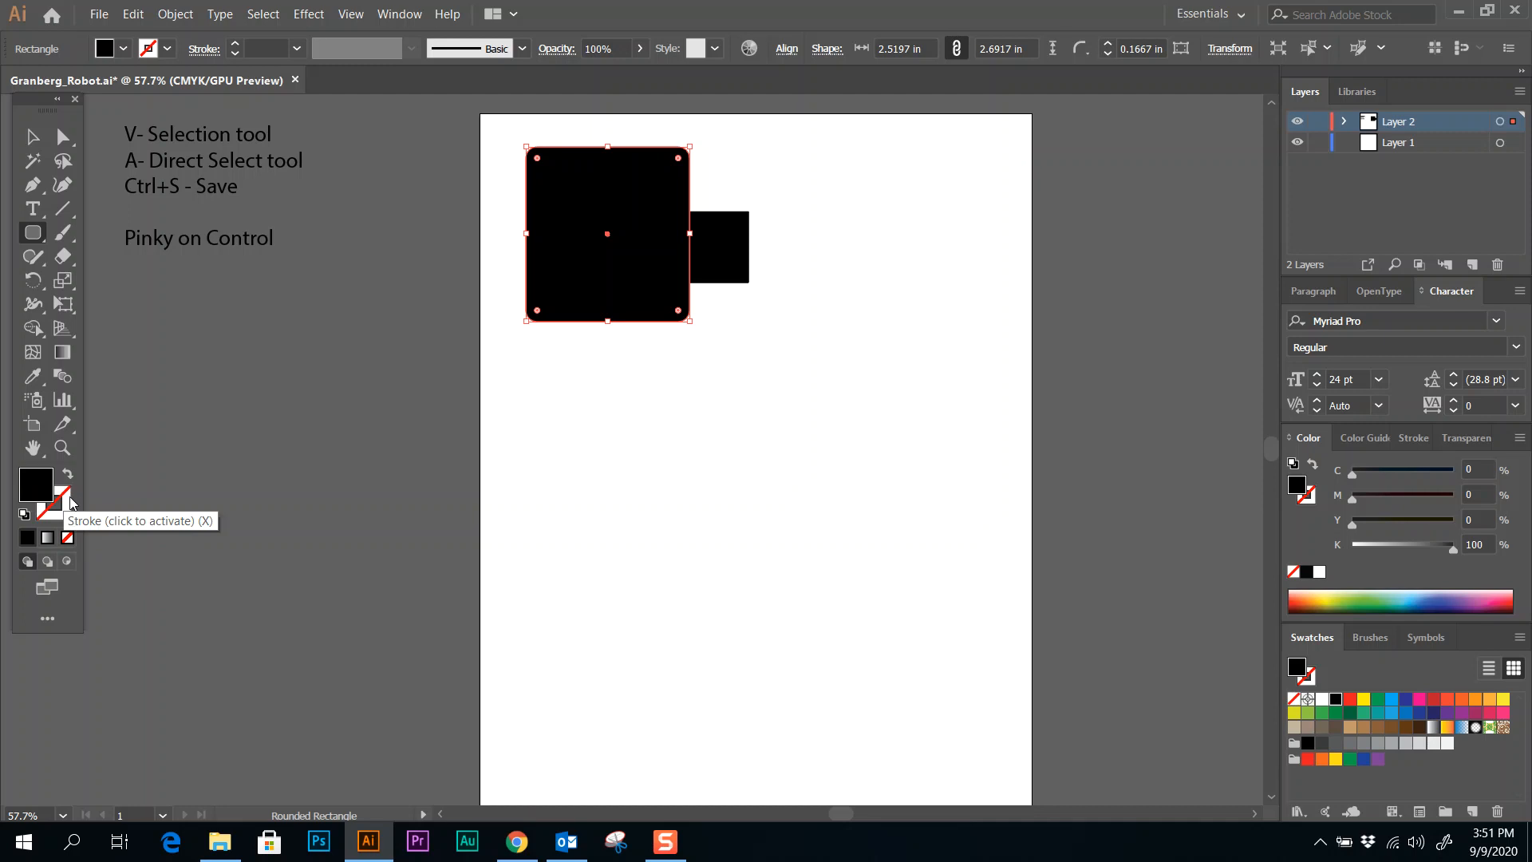
- Fill the rounded rectangle with the orange swatch (C 0, M 80, Y 95, K 0)
left_click(68, 501)
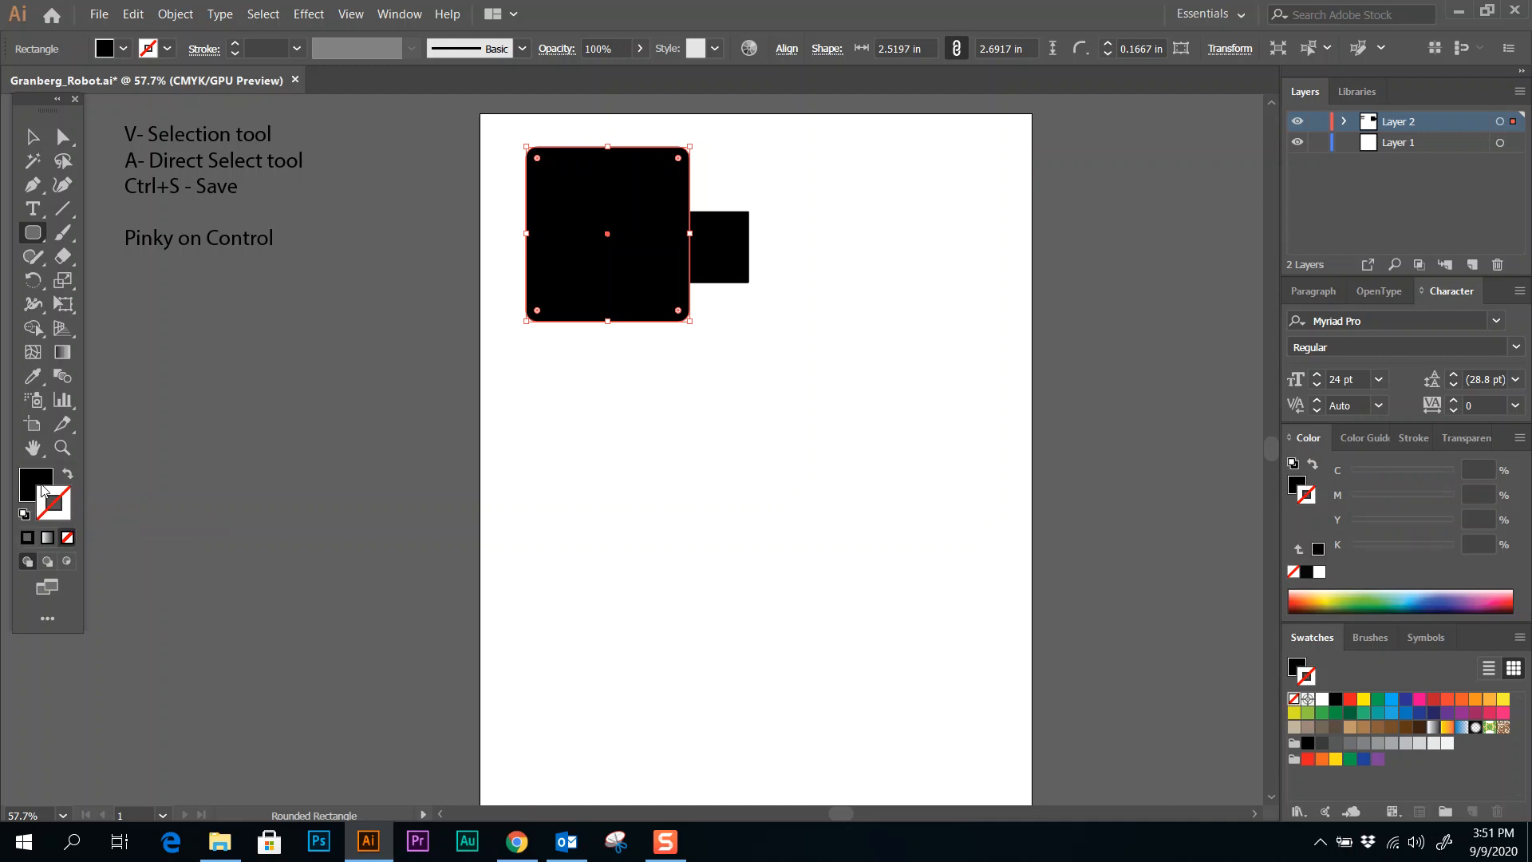
left_click(38, 487)
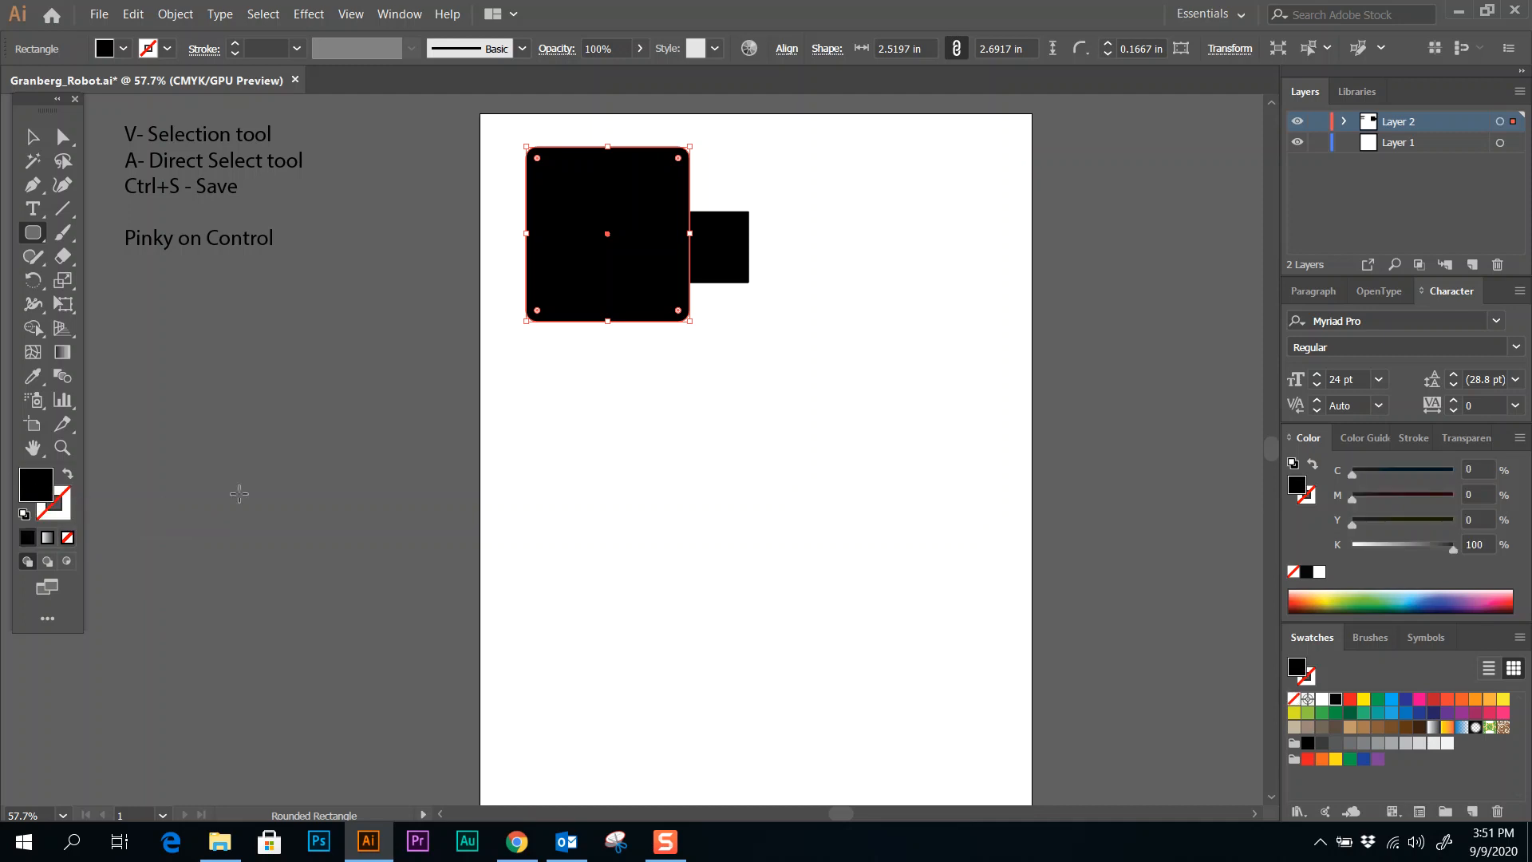
left_click(1364, 713)
left_click(1448, 699)
left_click(1461, 699)
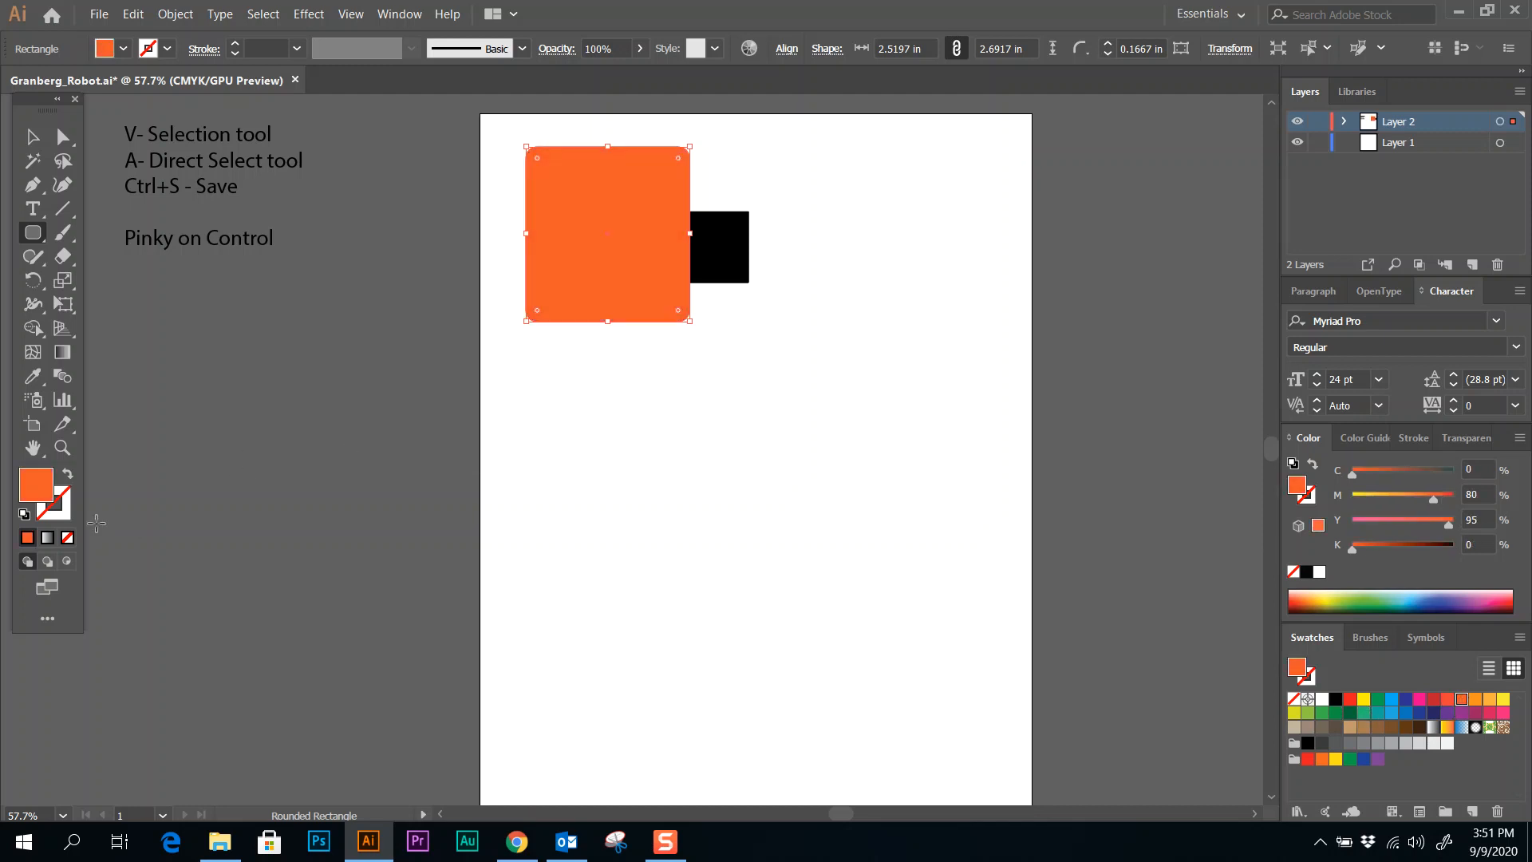
- Give the rounded rectangle a green stroke (C 100, M 0, Y 100, K 0) and raise its weight to 8 pt
left_click(69, 519)
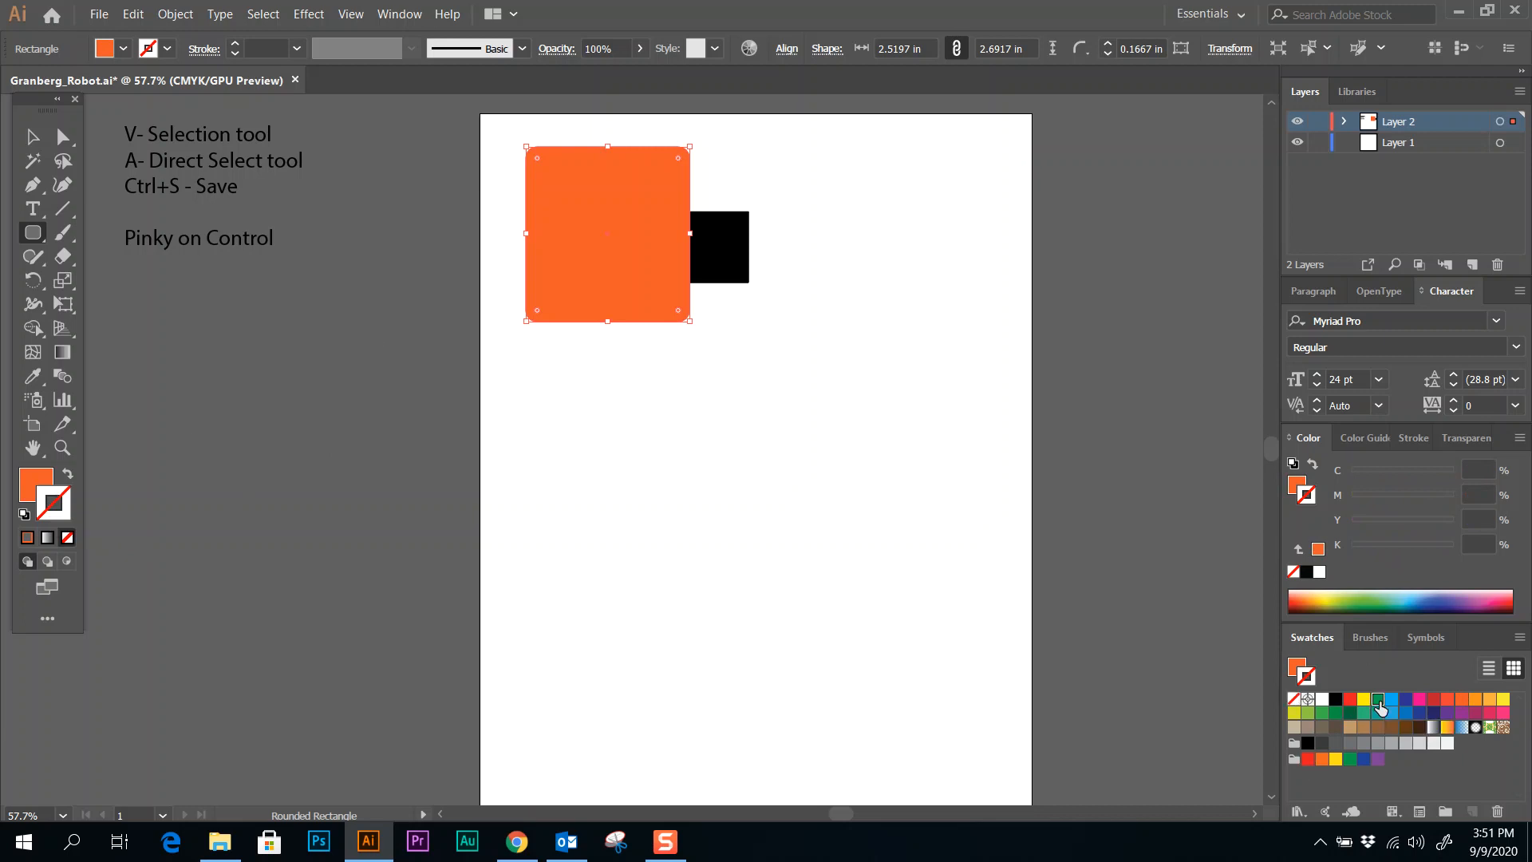
left_click(1379, 700)
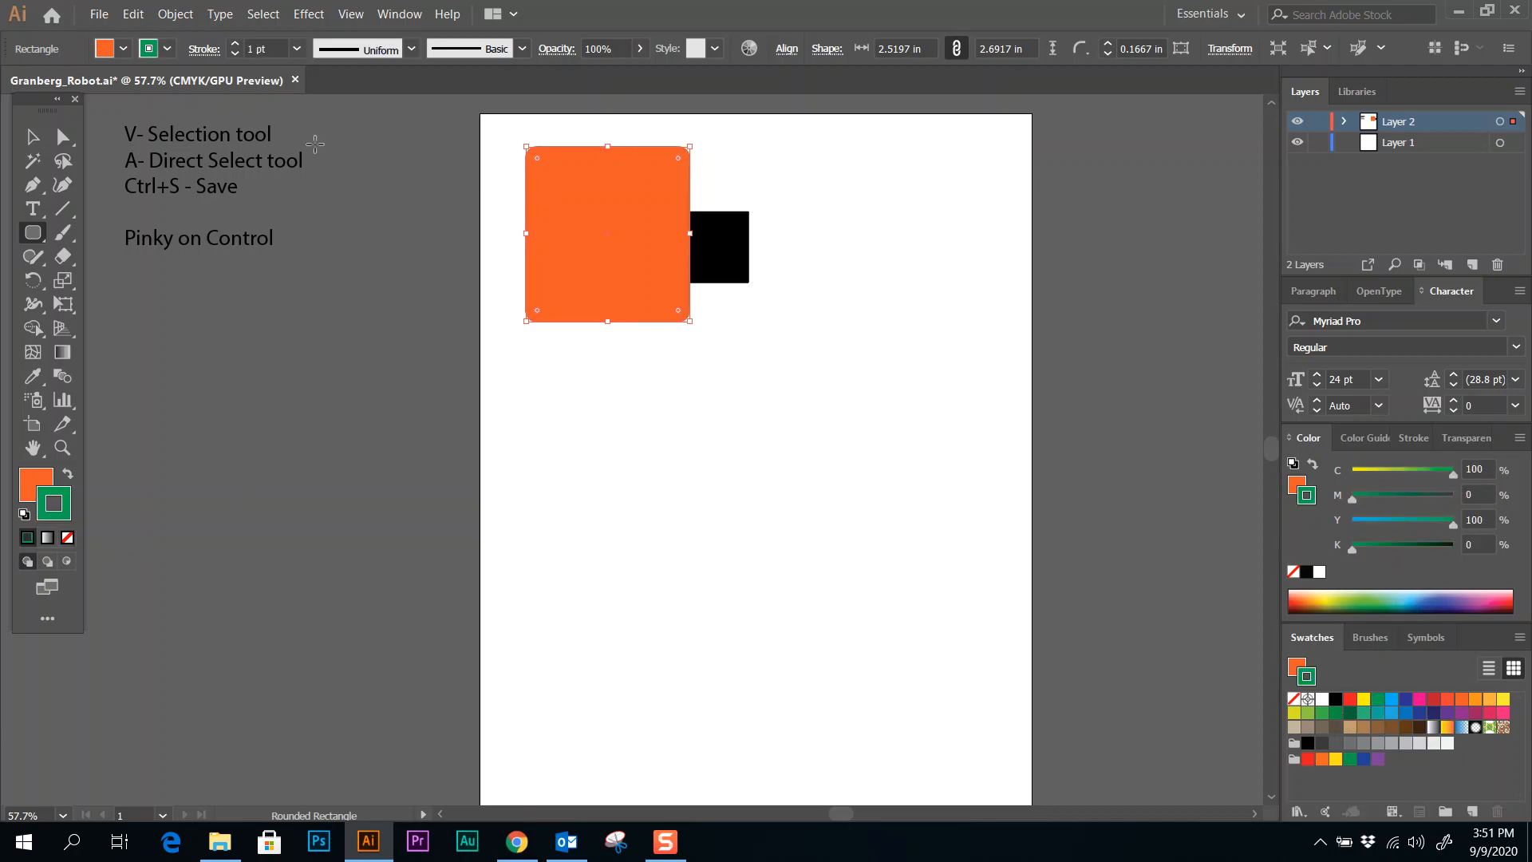
left_click(234, 44)
left_click(234, 44)
left_click(234, 44)
left_click(234, 44)
left_click(233, 44)
left_click(234, 44)
left_click(234, 44)
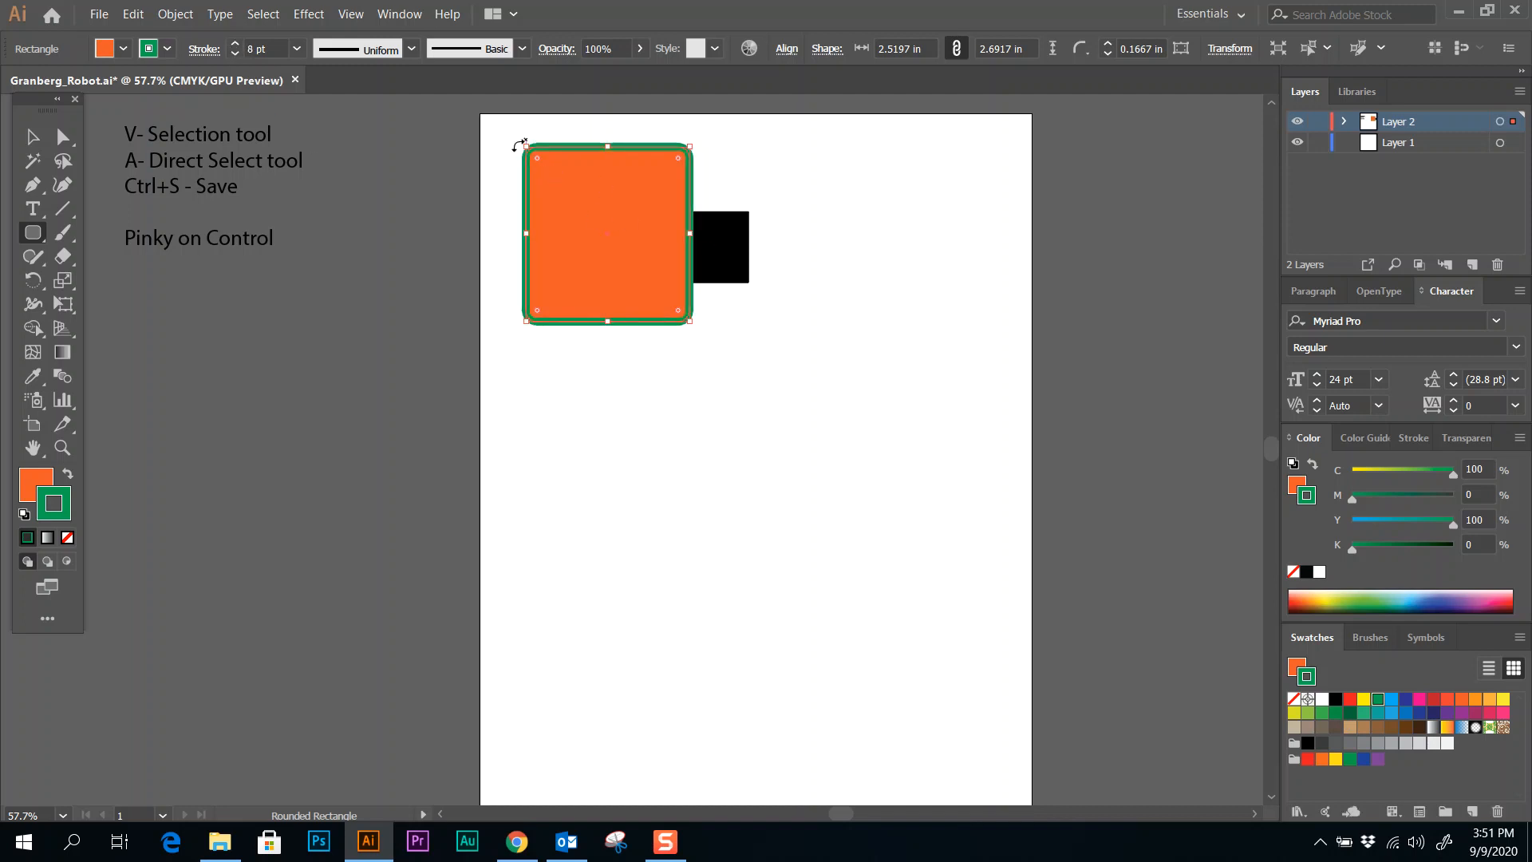
- Lower the green stroke's weight by a few points and raise it again to 10 pt
left_click(235, 52)
left_click(236, 52)
left_click(235, 52)
left_click(236, 52)
left_click(235, 45)
left_click(236, 45)
left_click(235, 44)
left_click(236, 45)
left_click(235, 45)
left_click(236, 44)
- Try the rounded rectangle's green stroke at 60 pt and 1 pt, and settle on a weight of 5 pt
left_click(296, 48)
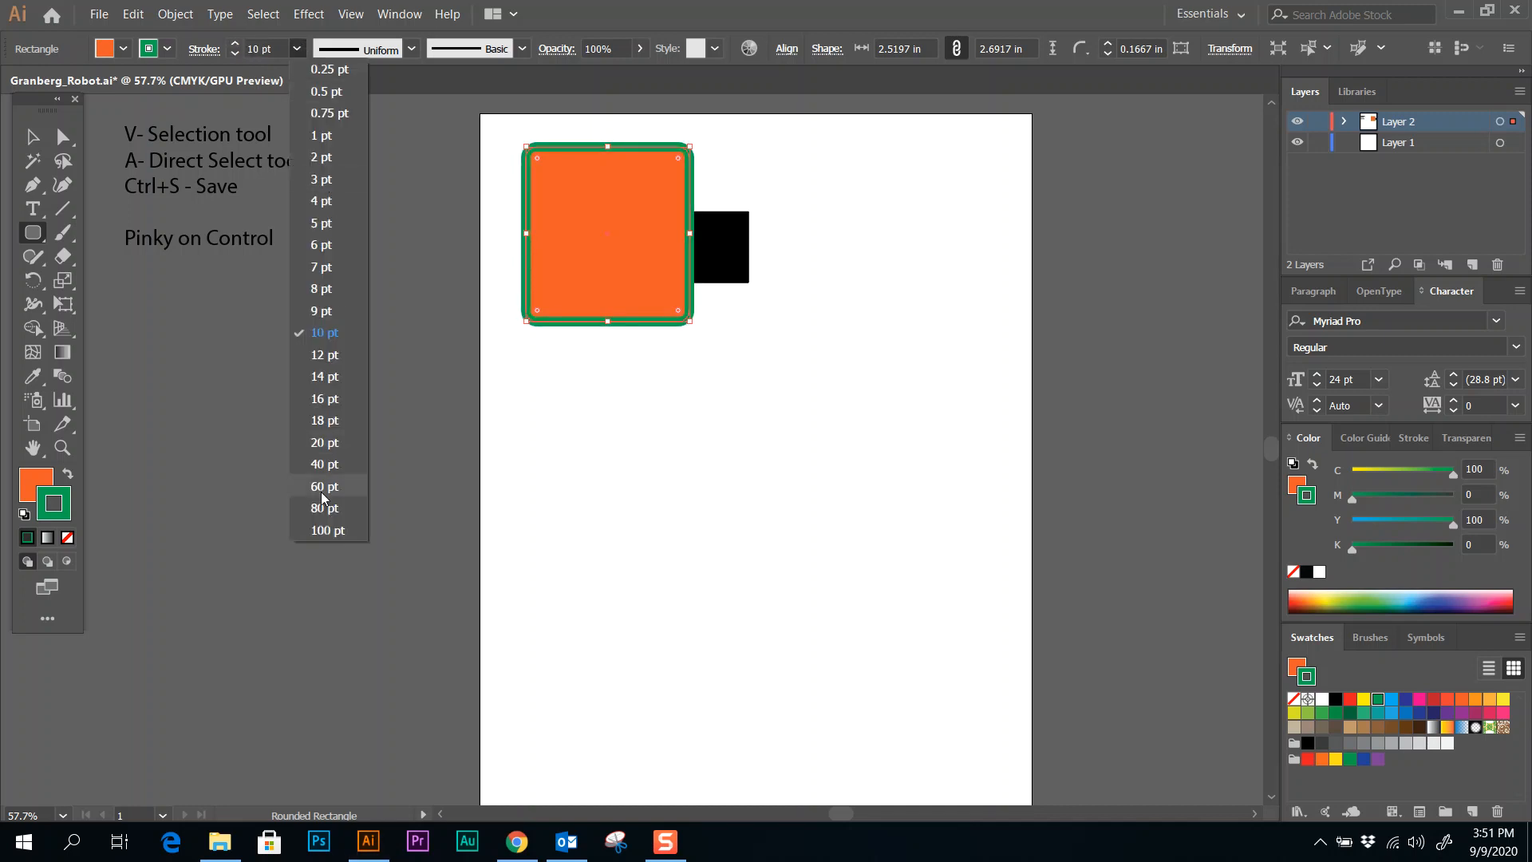
left_click(323, 486)
left_click(297, 49)
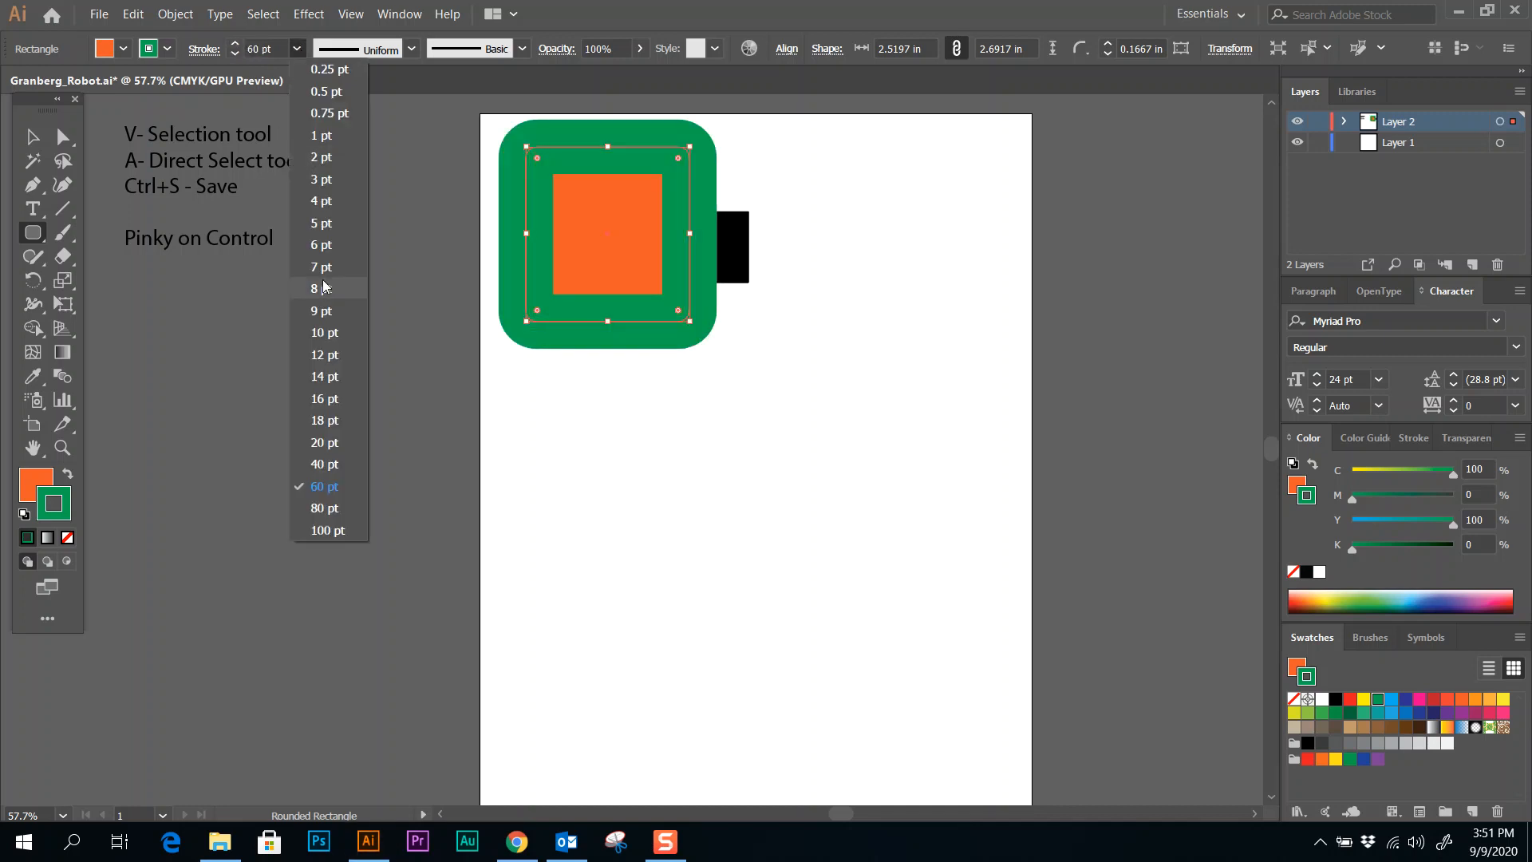
left_click(328, 142)
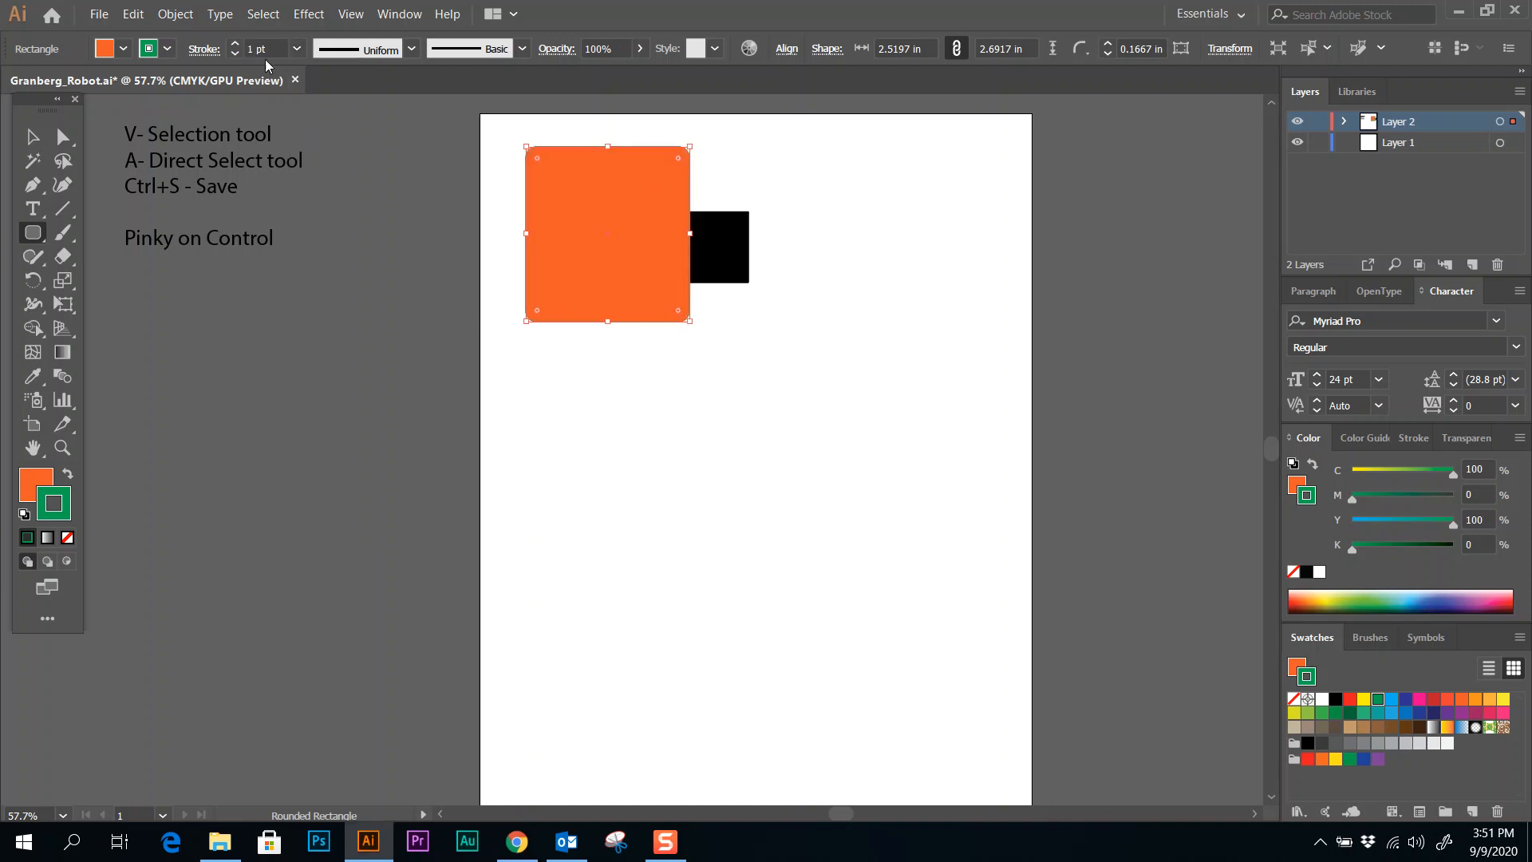
left_click(297, 49)
left_click(325, 230)
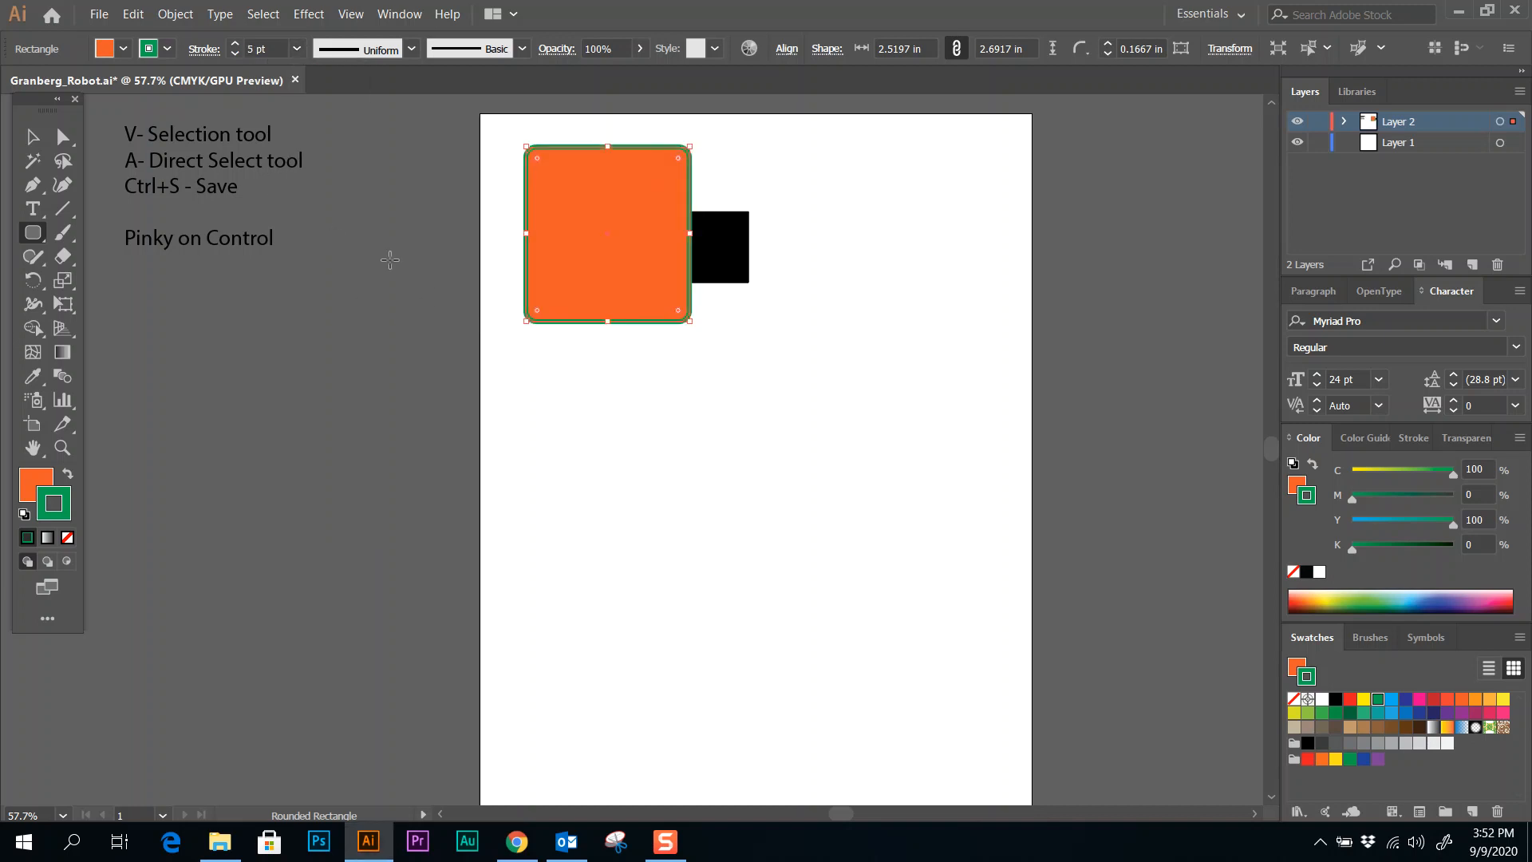
- Separate the two overlapping shapes, placing the black square near the page's left edge and the rounded rectangle to its right with a clear gap
left_click(48, 475)
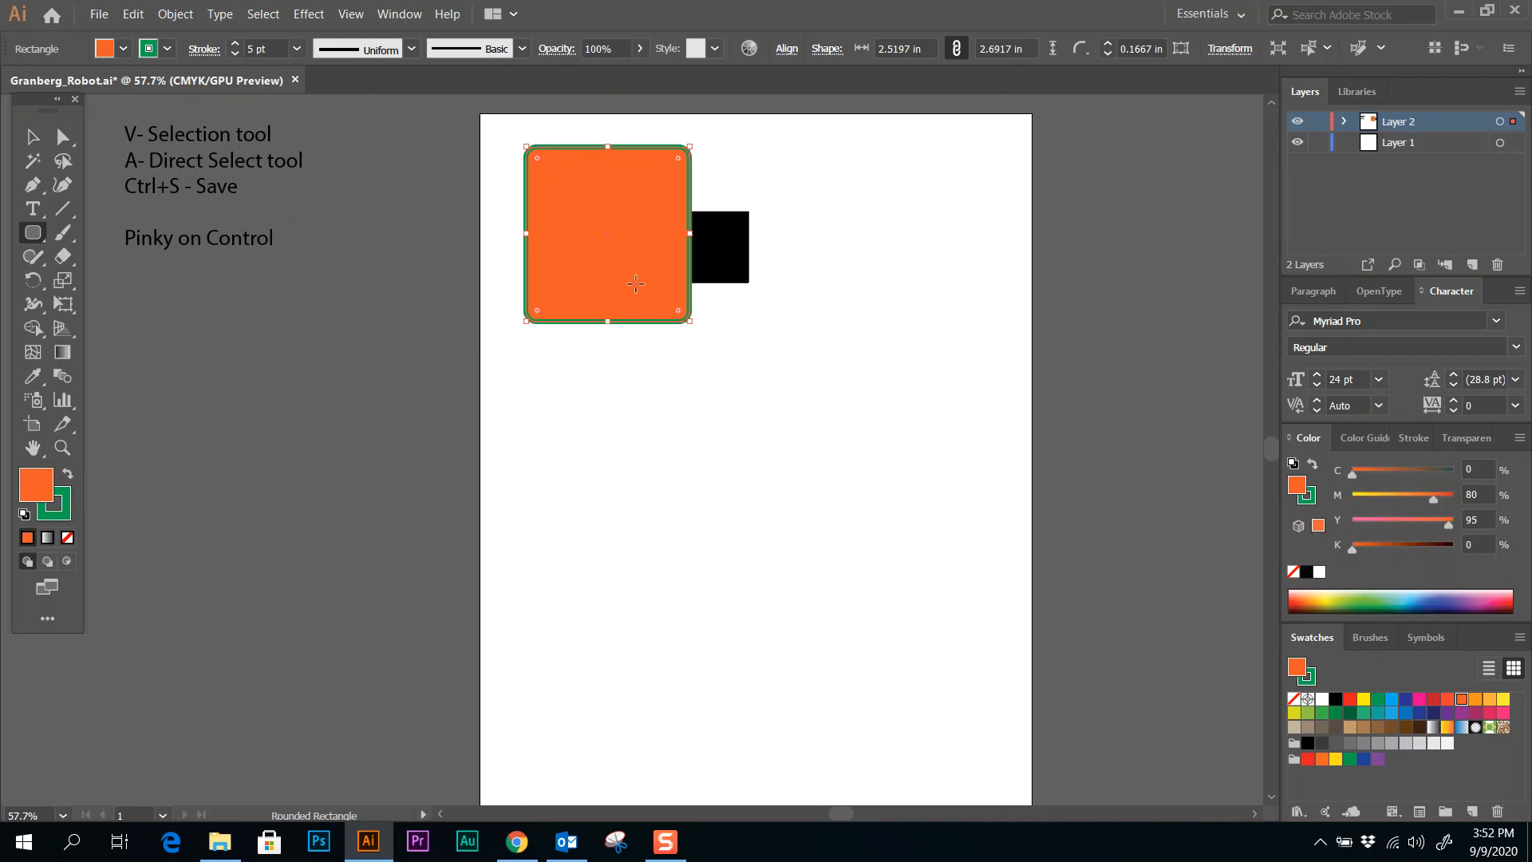
key("v")
left_click_drag(573, 252, 524, 269)
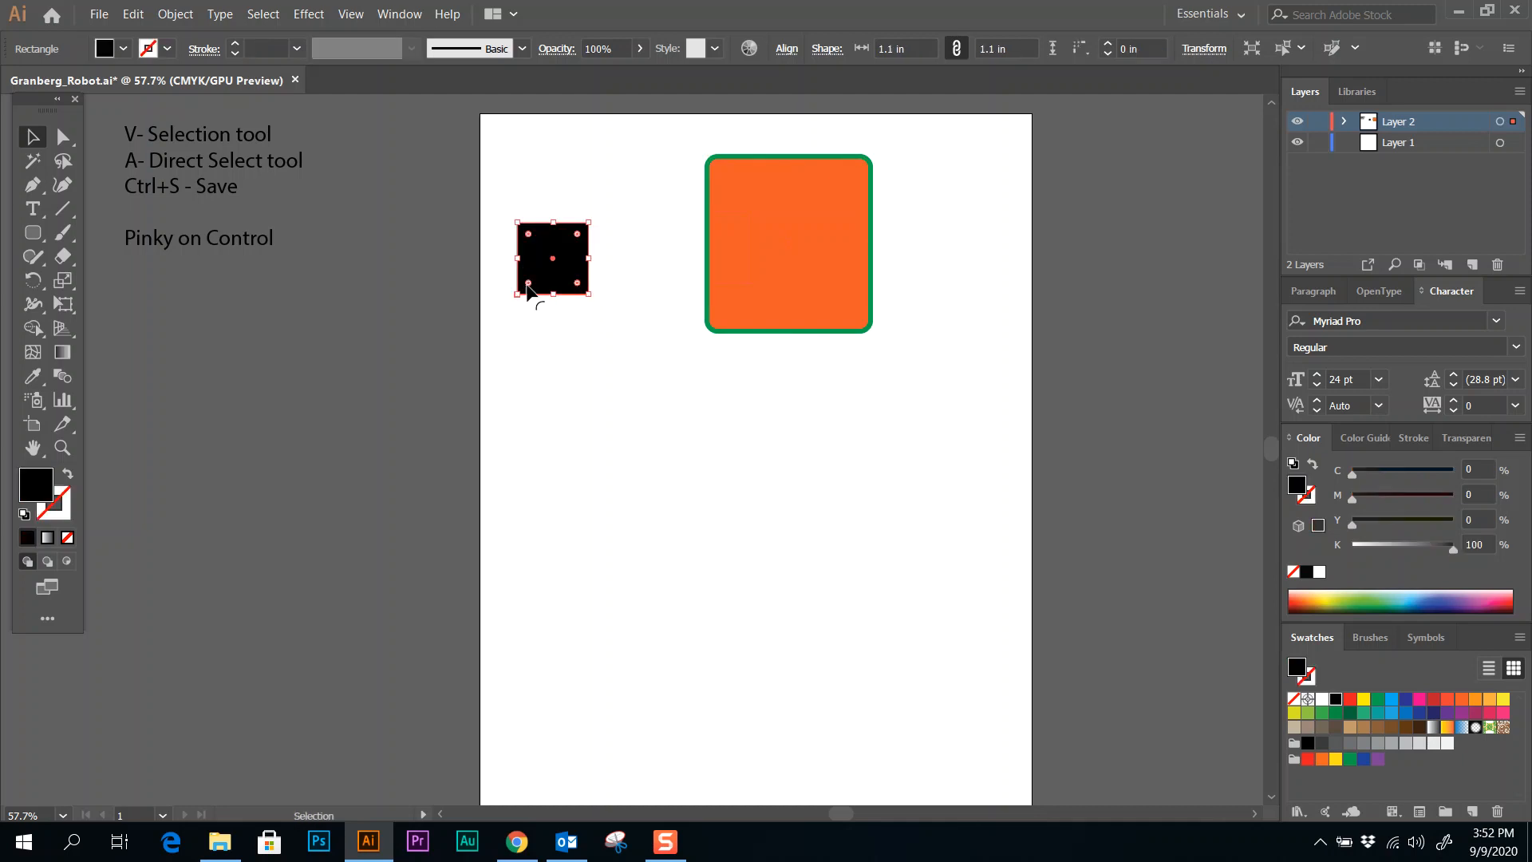
mouse_move(759, 274)
left_mouse_down()
mouse_move(700, 297)
mouse_move(718, 281)
left_mouse_up()
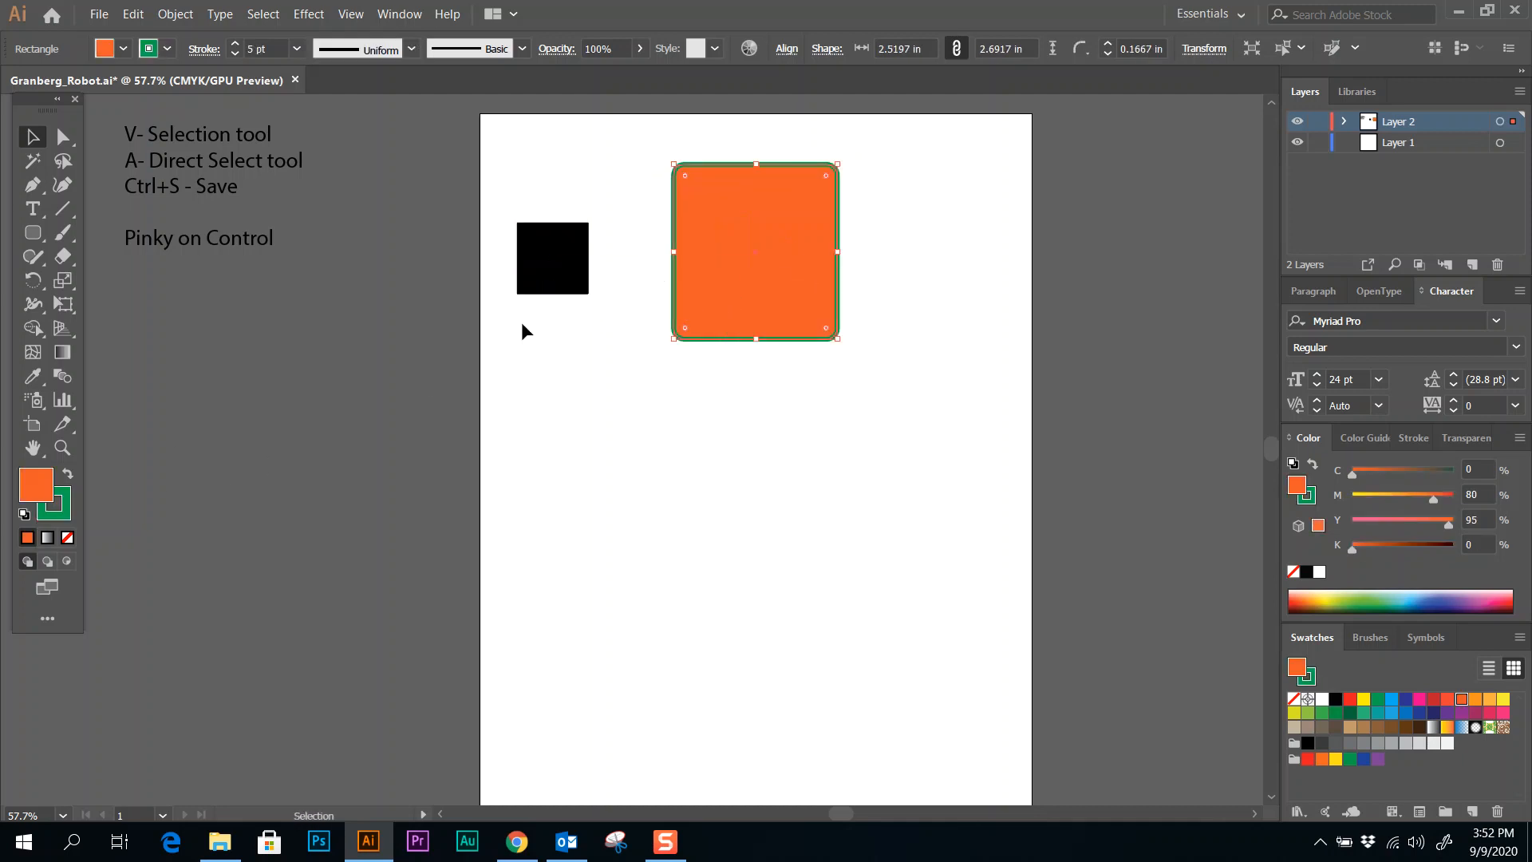
mouse_move(734, 260)
left_mouse_down()
mouse_move(747, 236)
mouse_move(747, 262)
left_mouse_up()
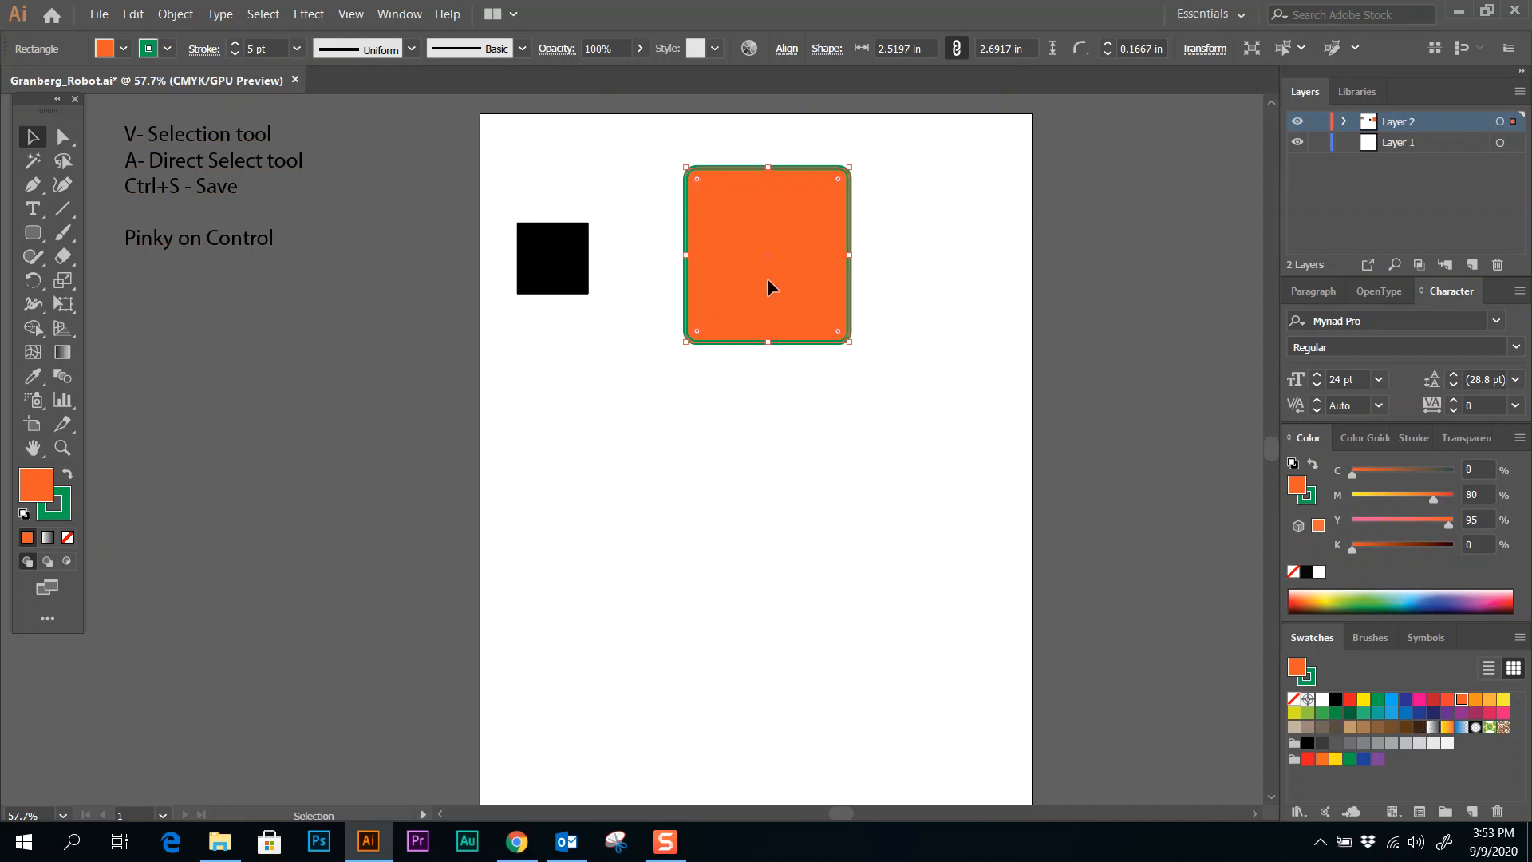
left_click_drag(767, 279, 786, 294)
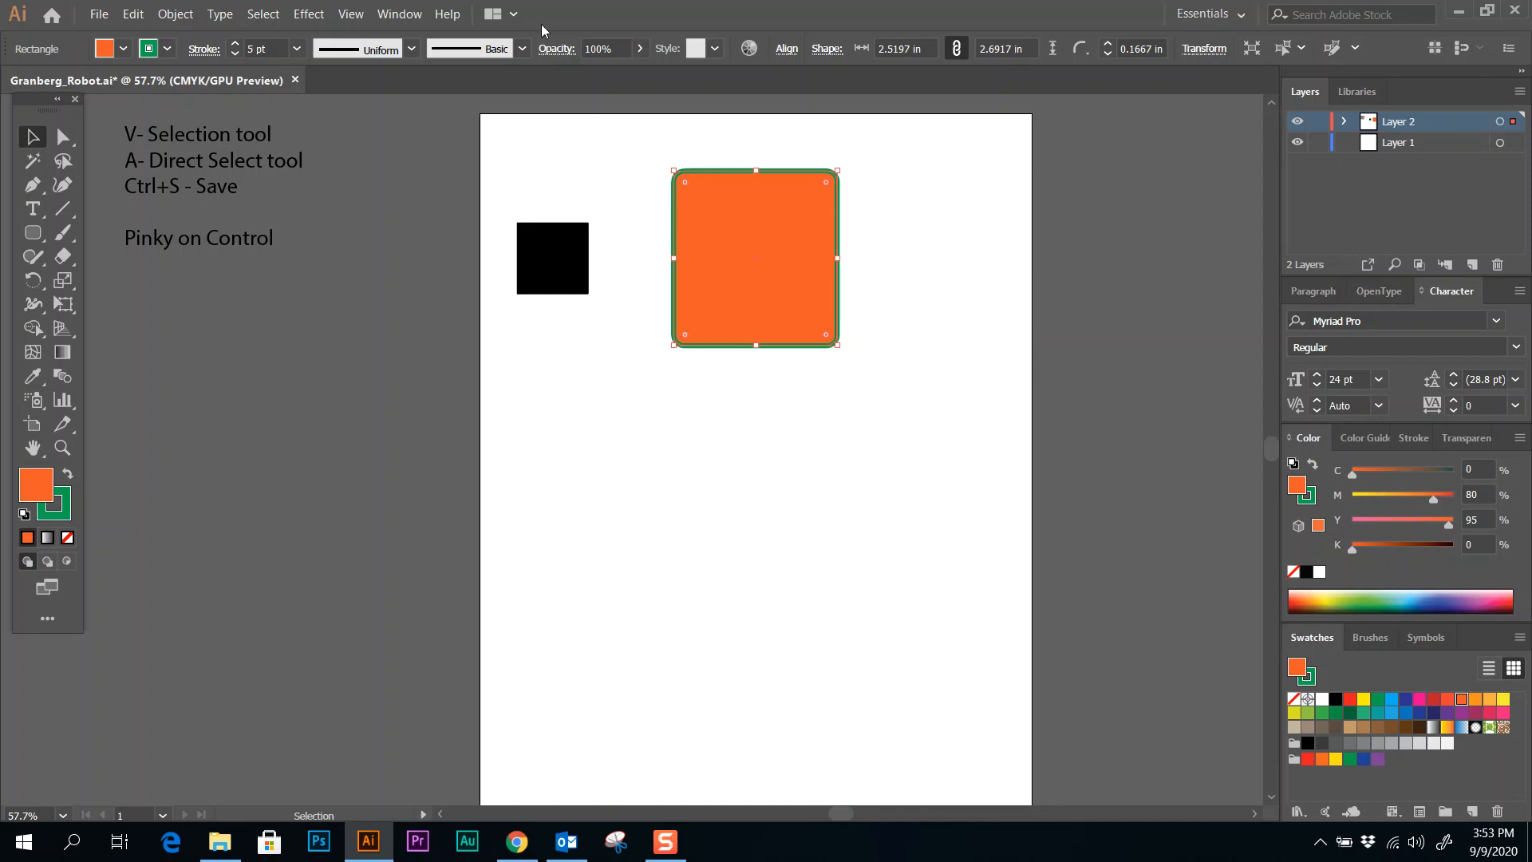
- Open the Gradient panel and dock it in the same group as Swatches, Brushes and Symbols
left_click(400, 16)
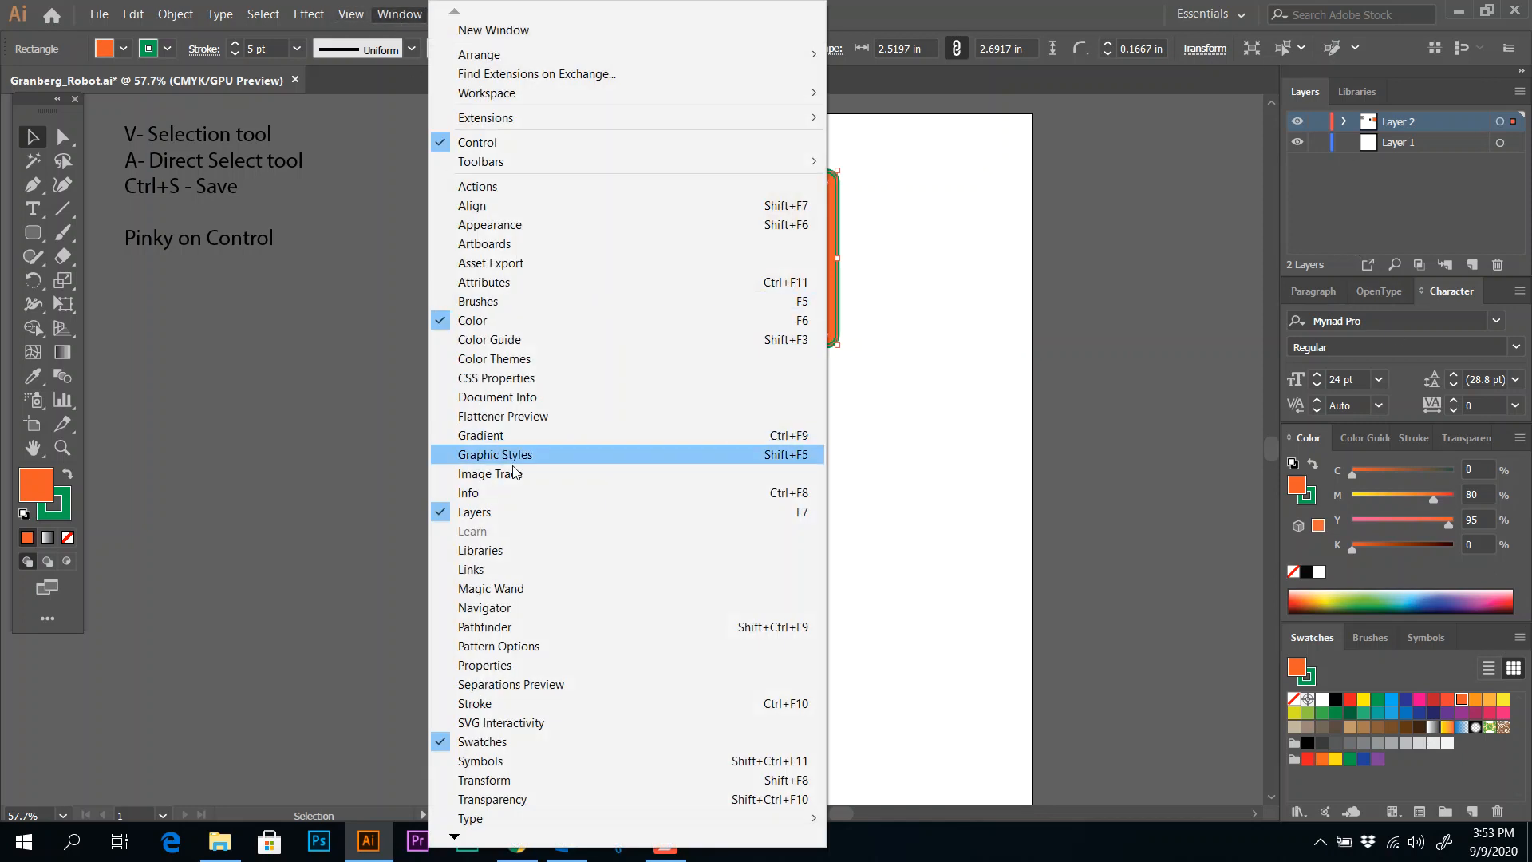
left_click(53, 329)
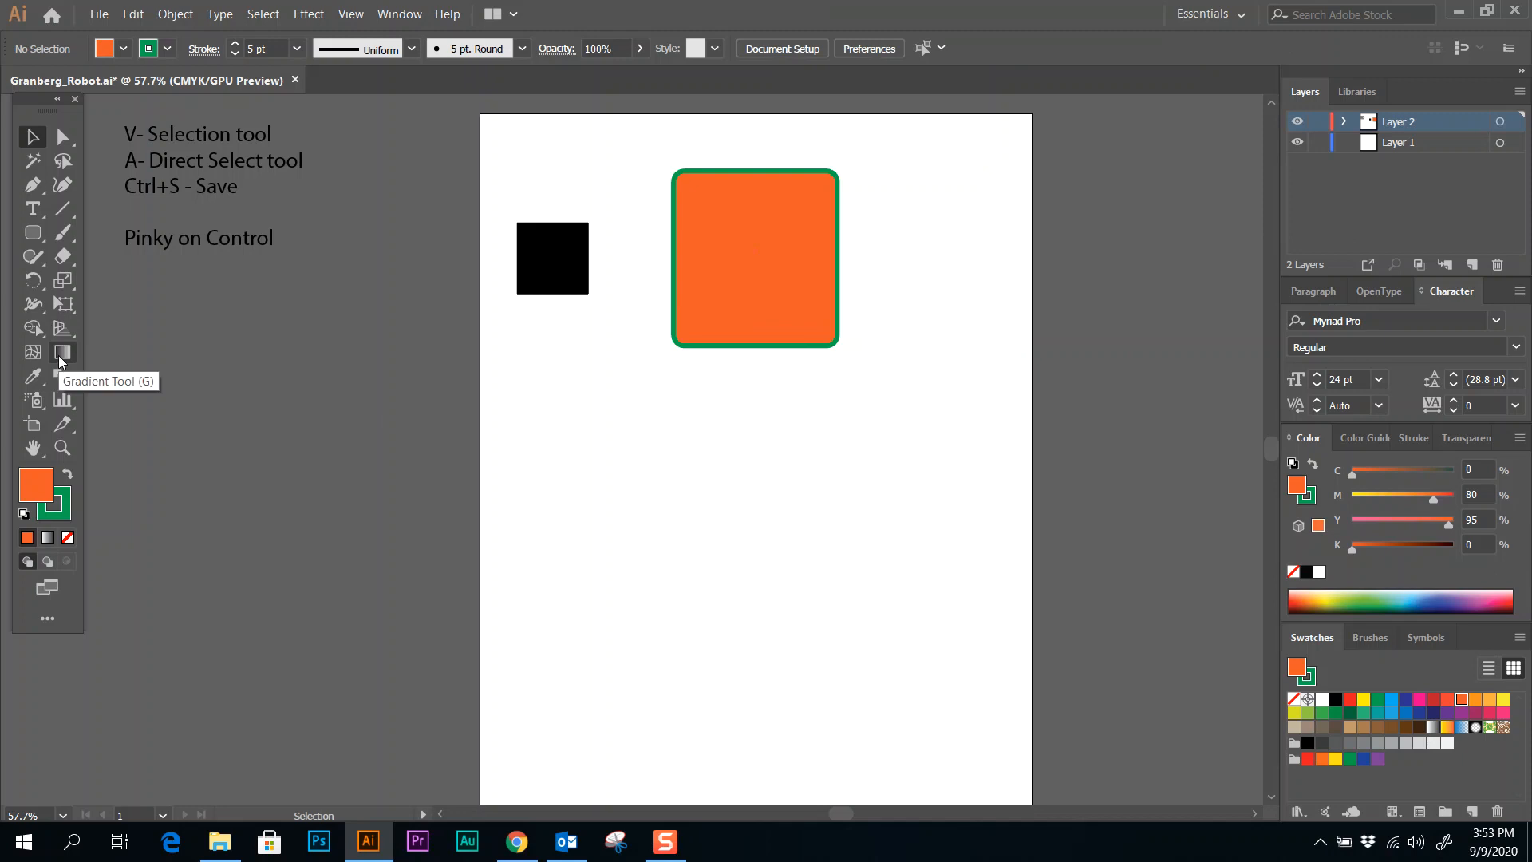
left_click(59, 355)
left_click(399, 14)
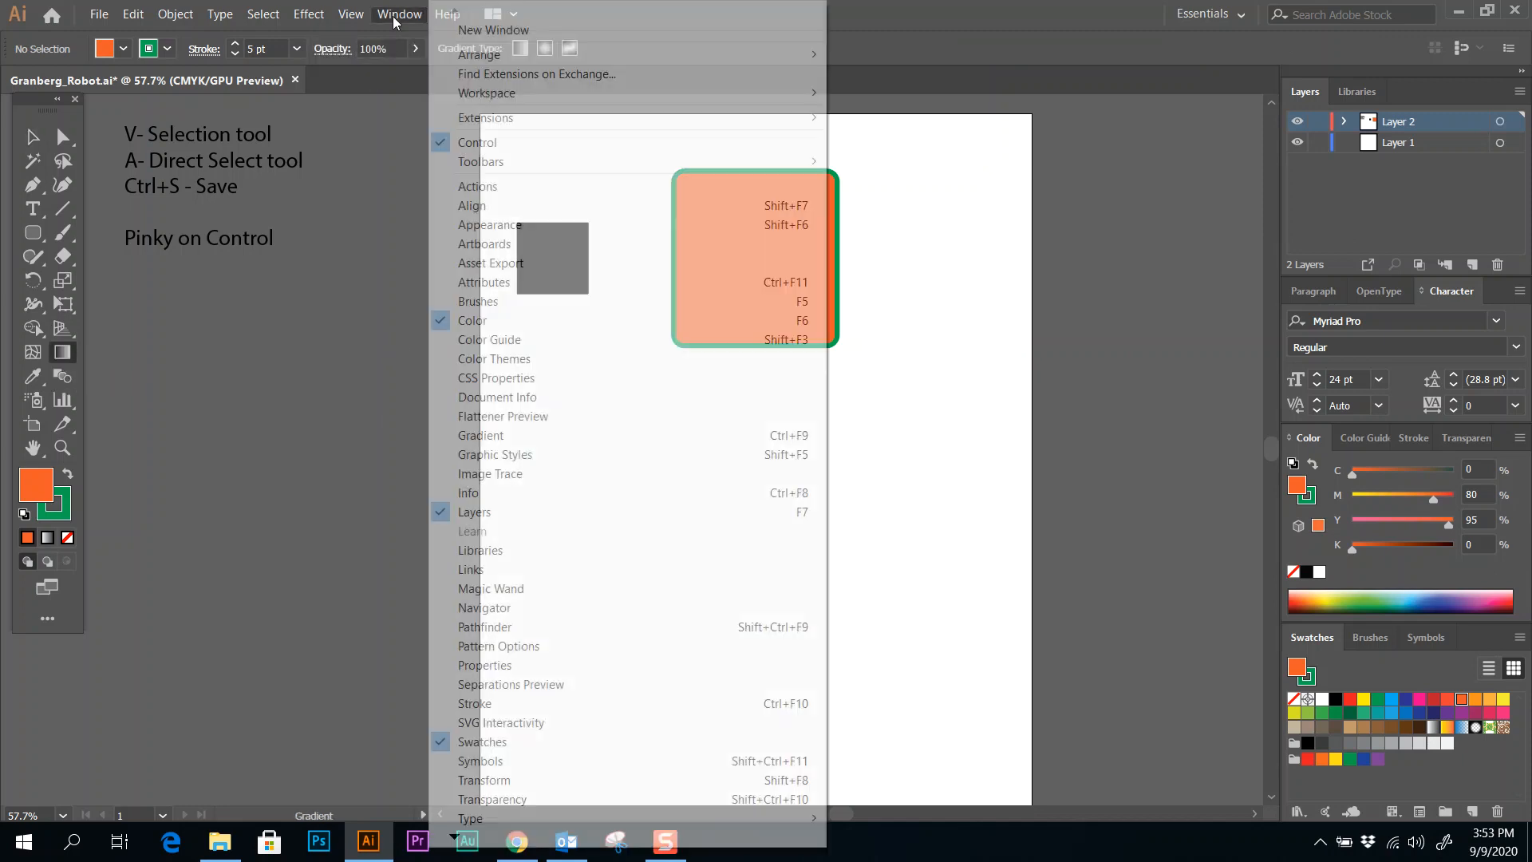
left_click(492, 436)
left_click_drag(746, 604, 1454, 635)
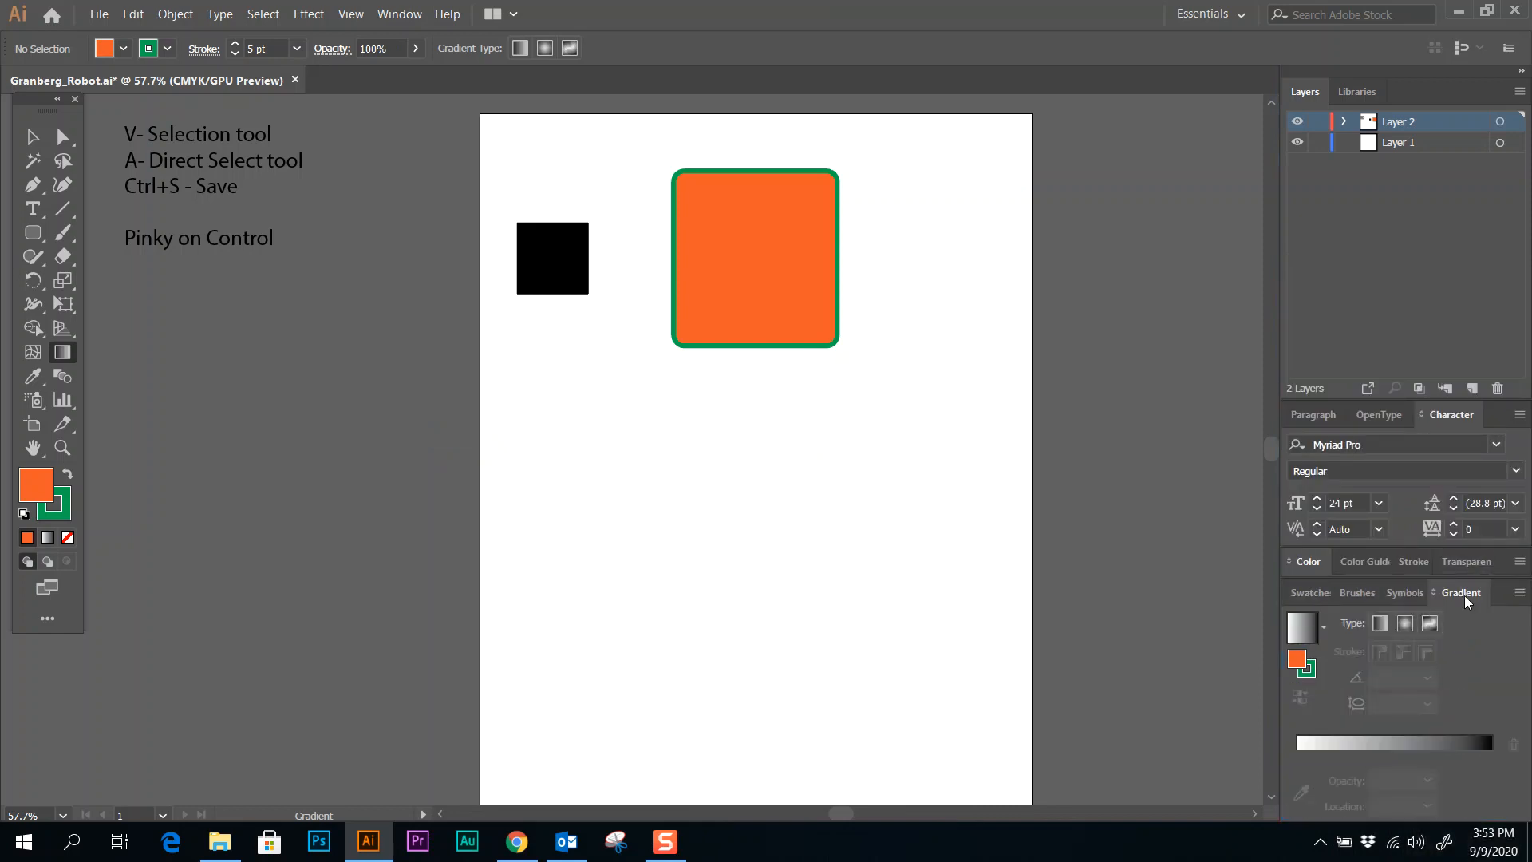
mouse_move(1420, 597)
left_mouse_down()
mouse_move(1023, 574)
mouse_move(929, 302)
mouse_move(1508, 607)
mouse_move(1114, 462)
mouse_move(999, 307)
mouse_move(976, 321)
mouse_move(1444, 573)
mouse_move(1457, 548)
mouse_move(1454, 582)
mouse_move(1479, 560)
mouse_move(1475, 598)
left_mouse_up()
- Fill the rounded rectangle with a linear gradient, trying the radial type before returning to linear
key("v")
left_click(790, 331)
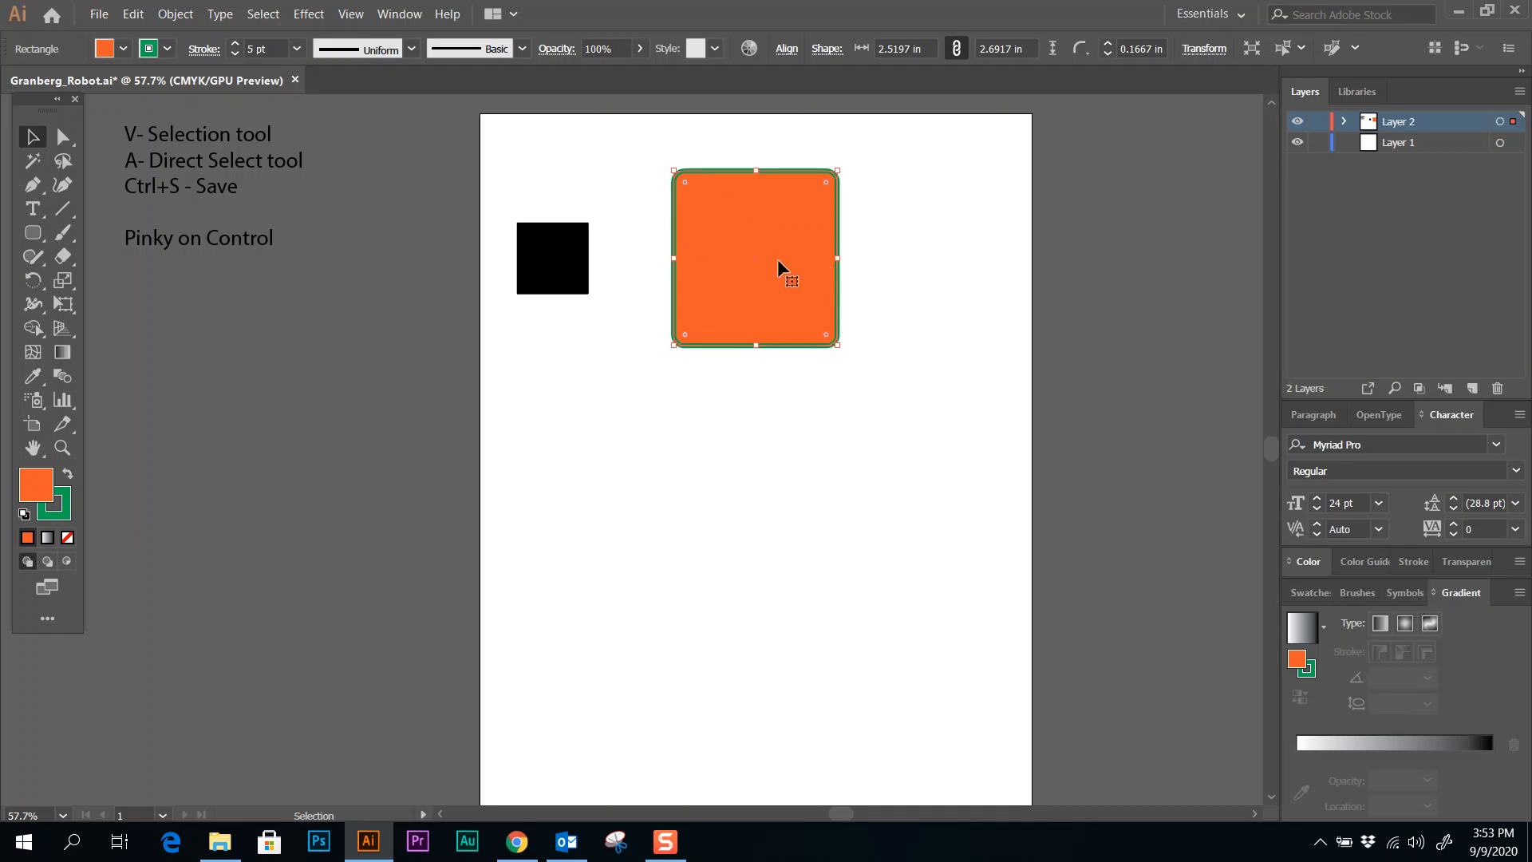
left_click(1380, 625)
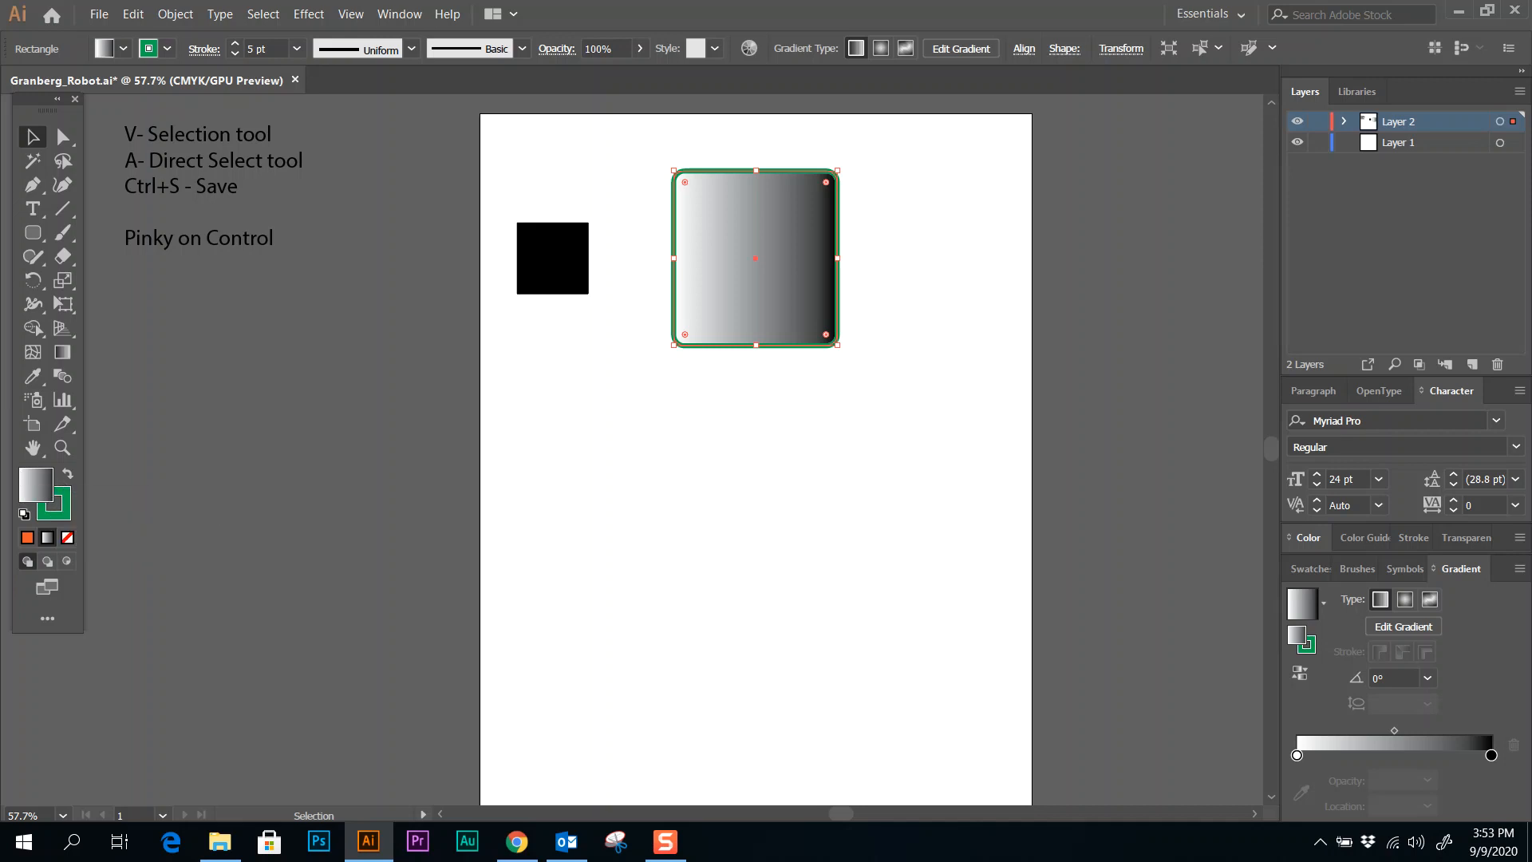
left_click(1311, 569)
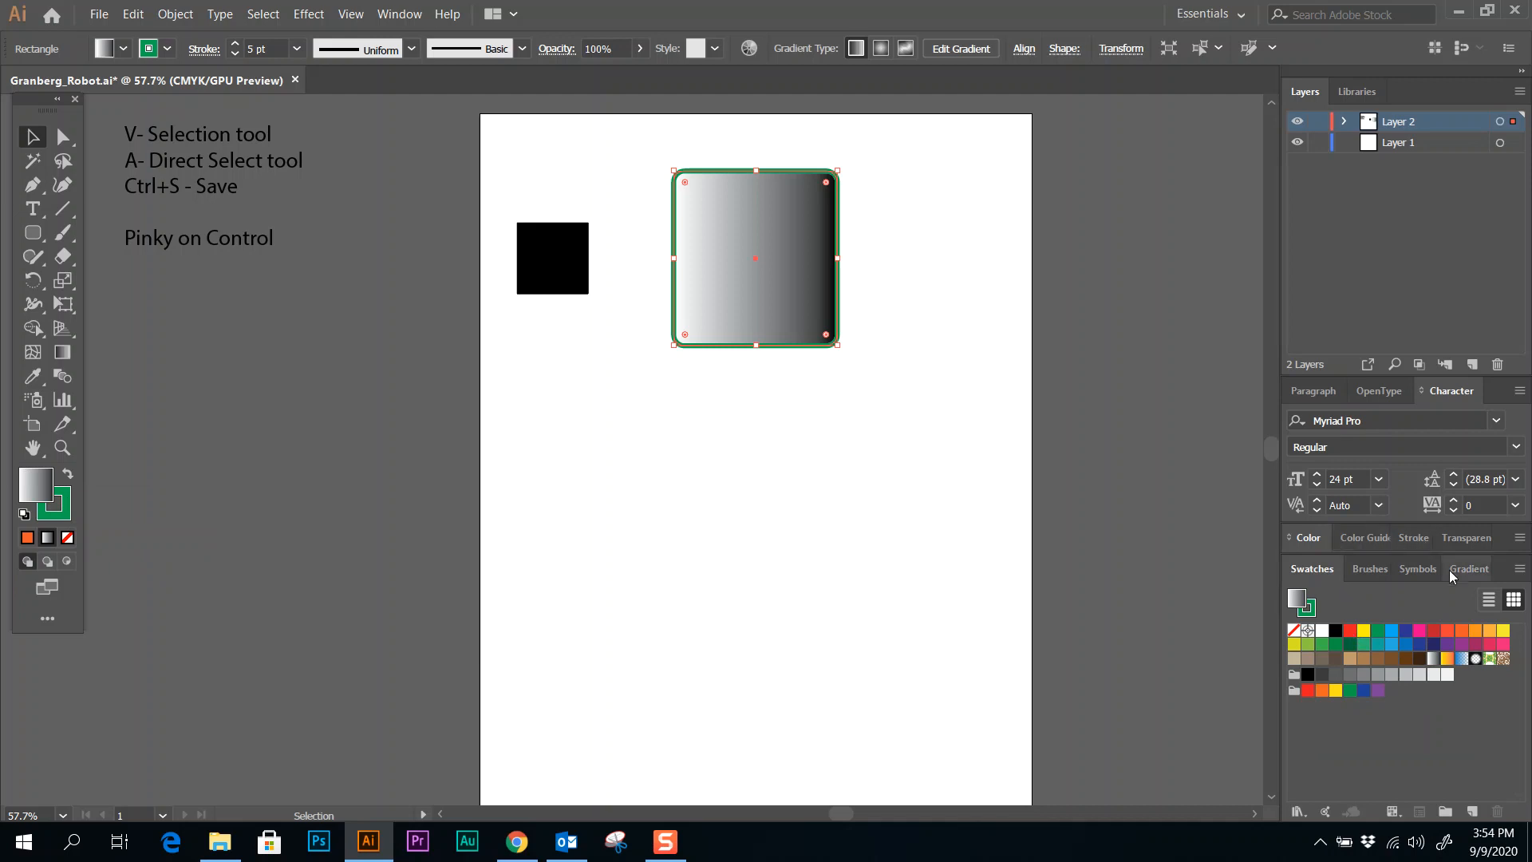
left_click(1471, 569)
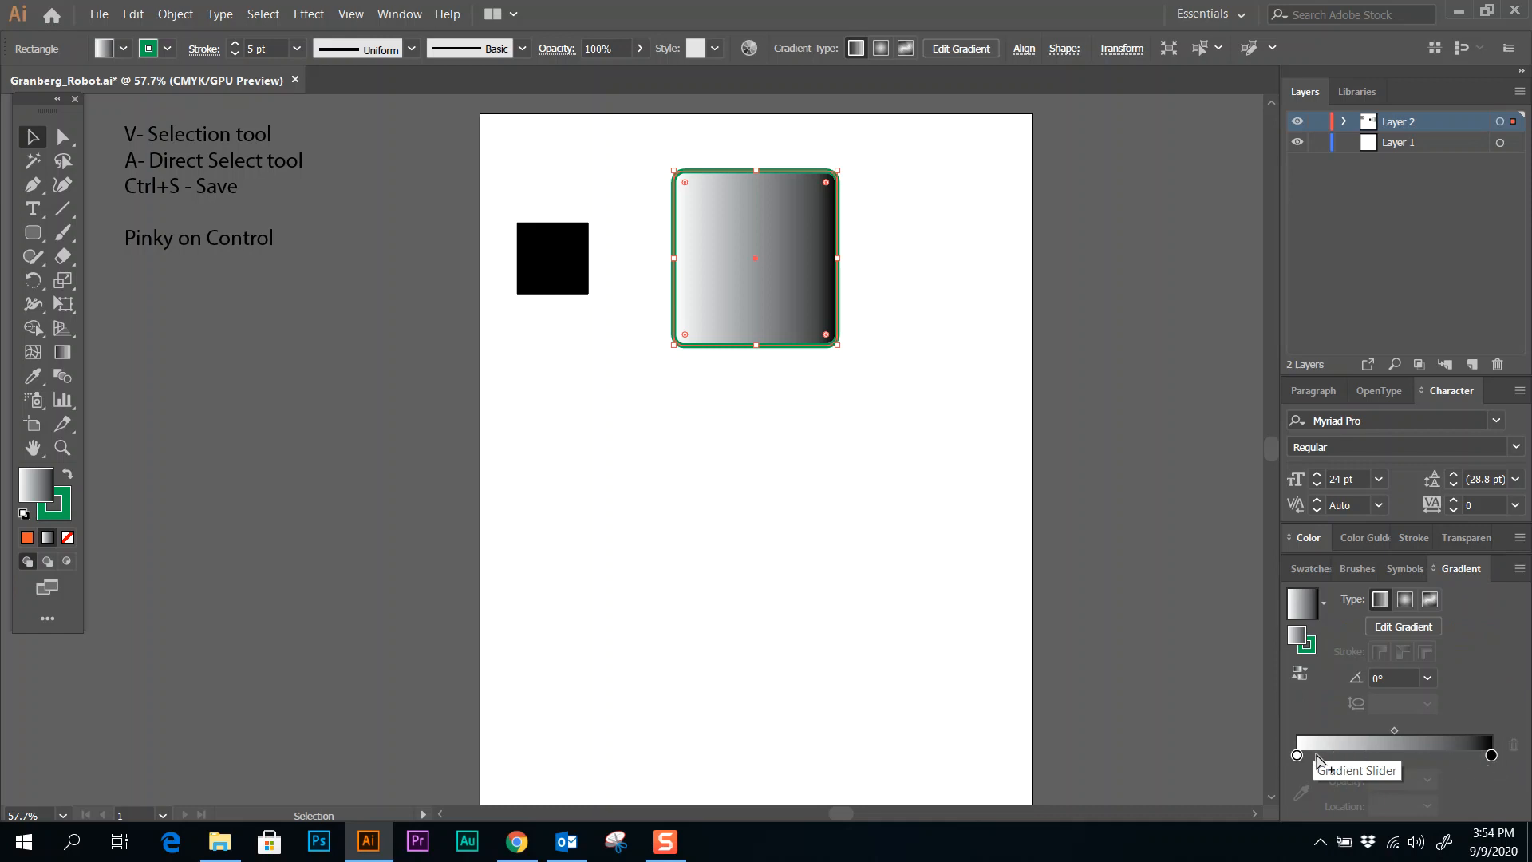
left_click(1406, 602)
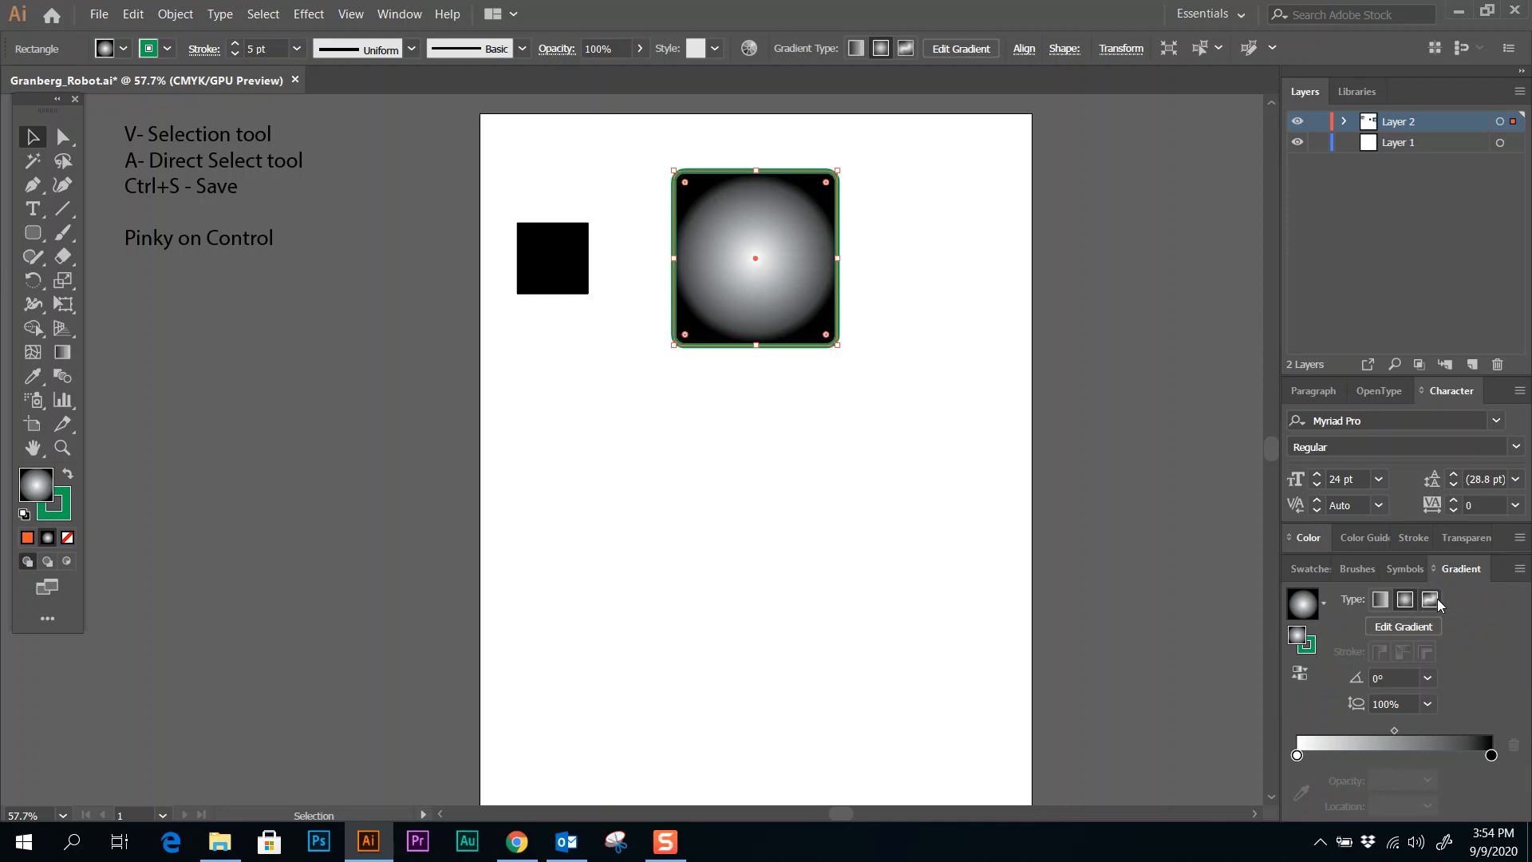
left_click(1380, 599)
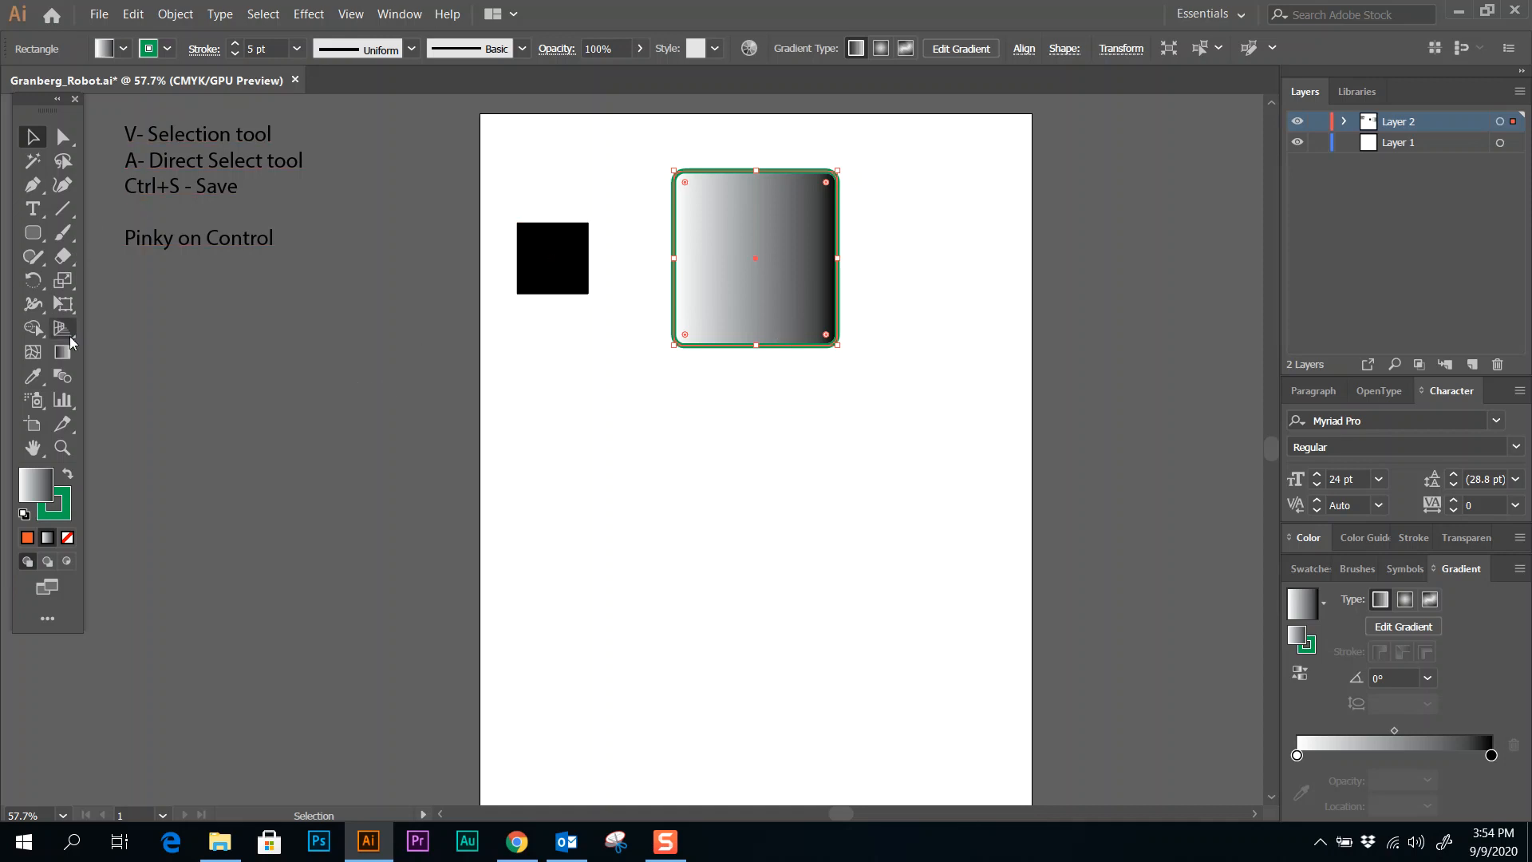
- Recolor the white start stop of the rounded rectangle's gradient from the swatches, trying green and brown before choosing light orange
left_click(67, 364)
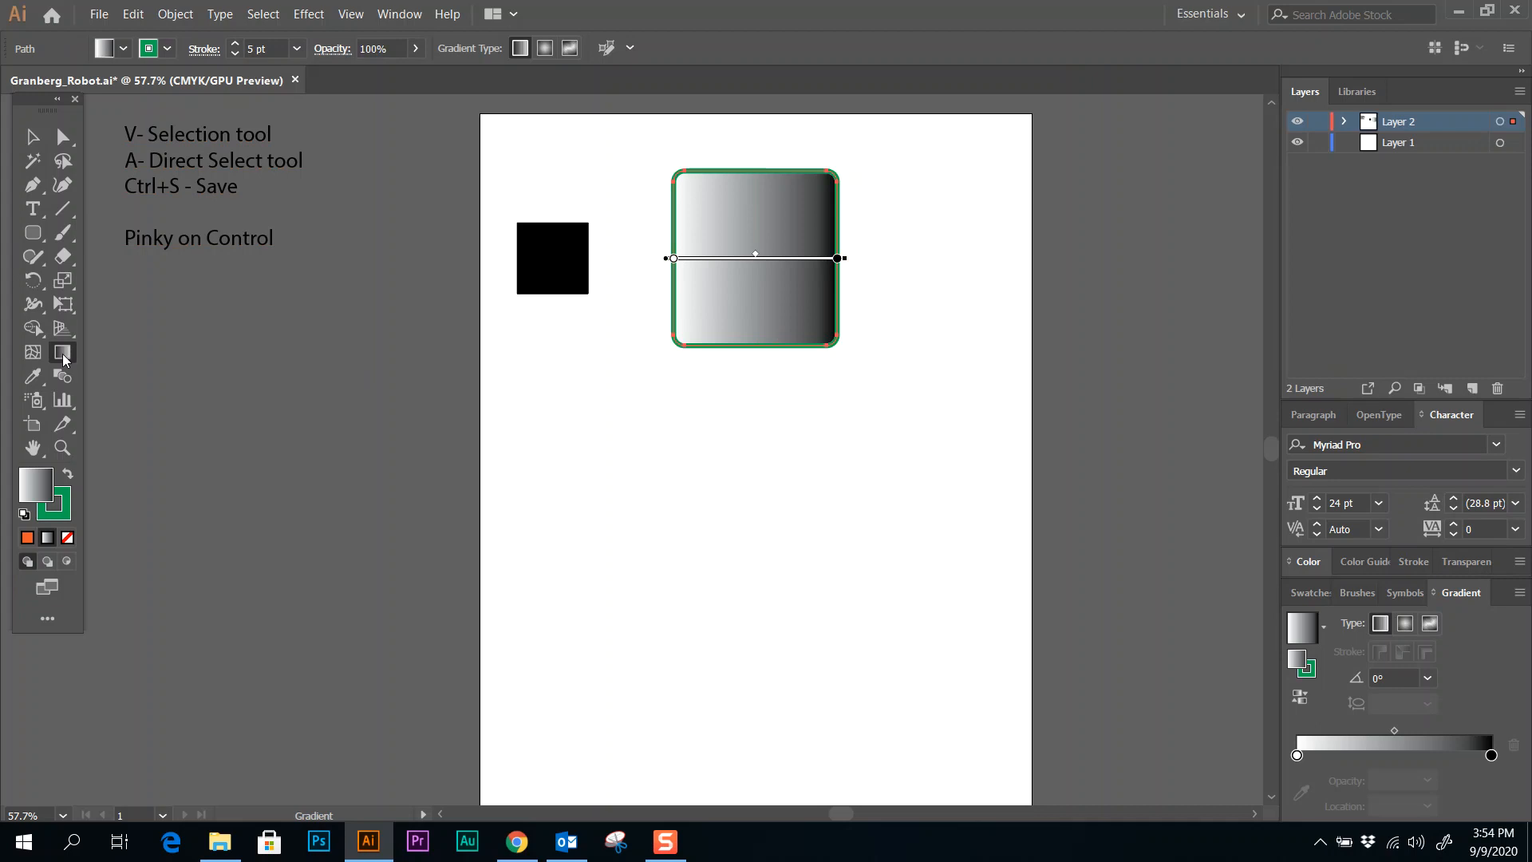
left_click(36, 239)
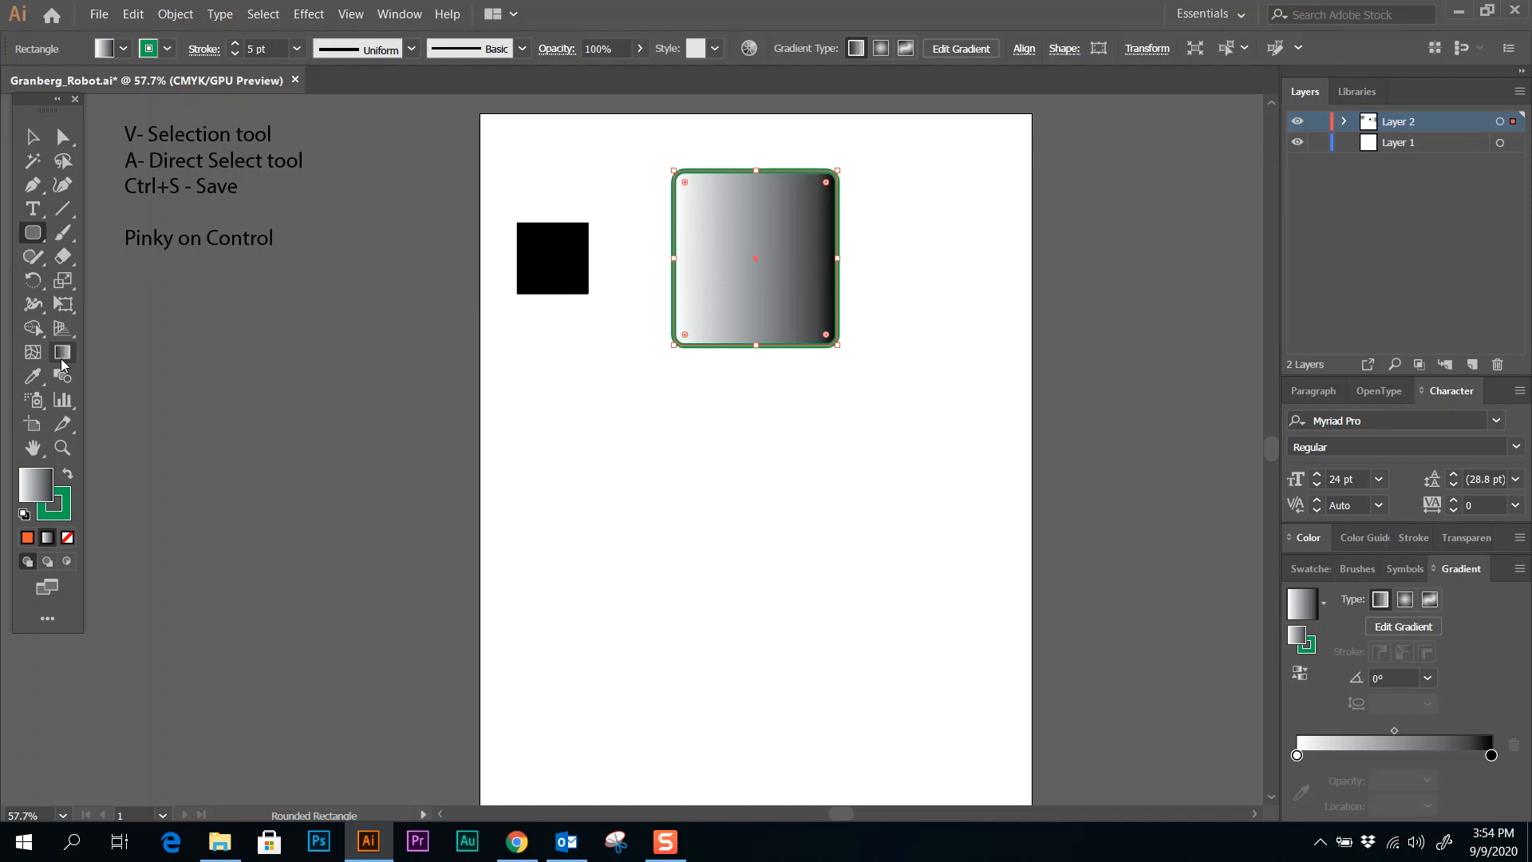
left_click(63, 356)
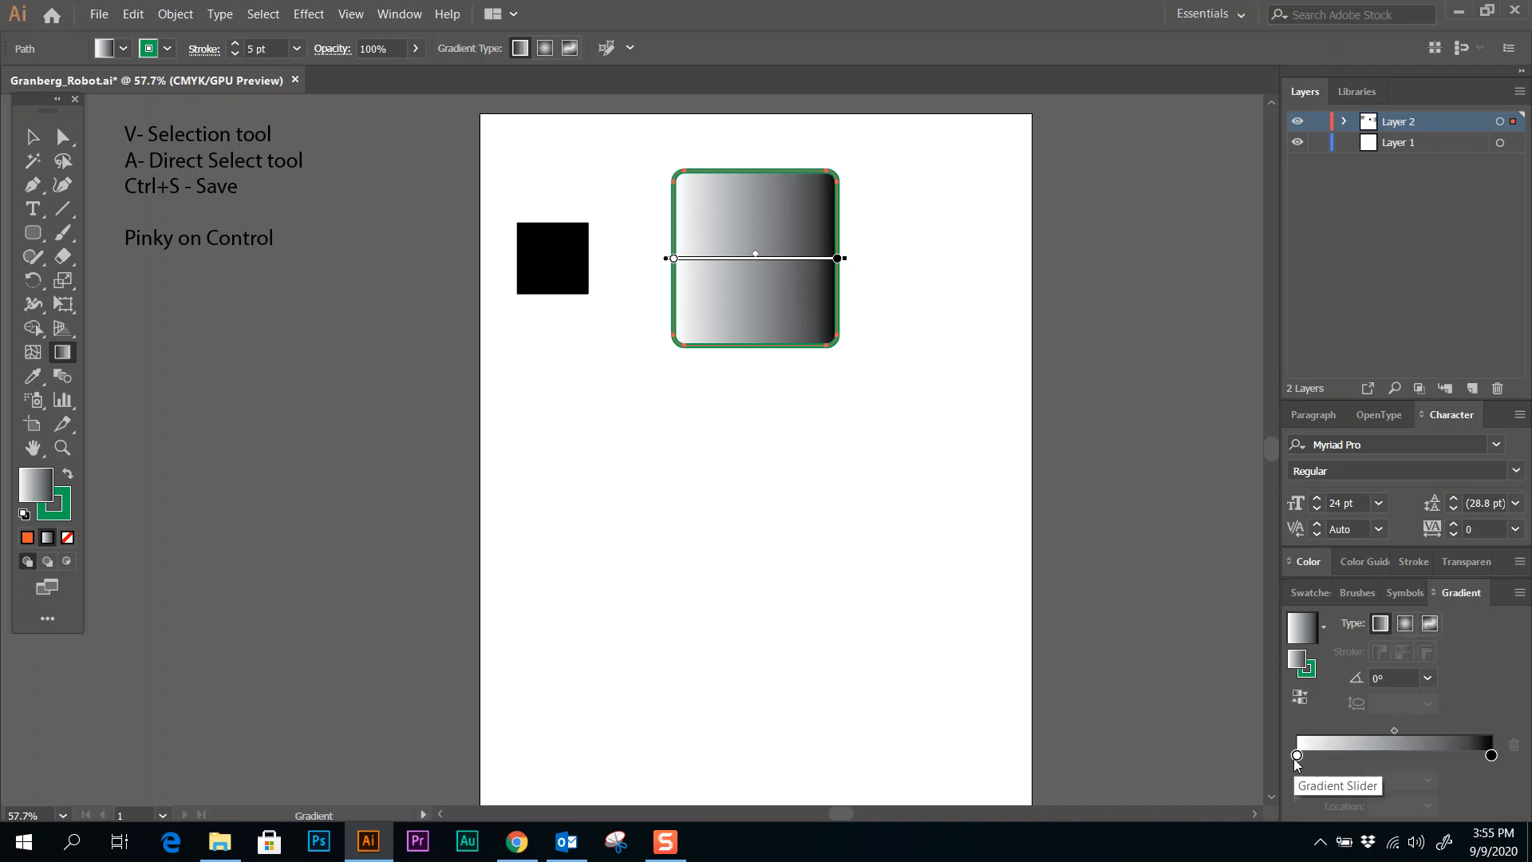
double_click(1297, 756)
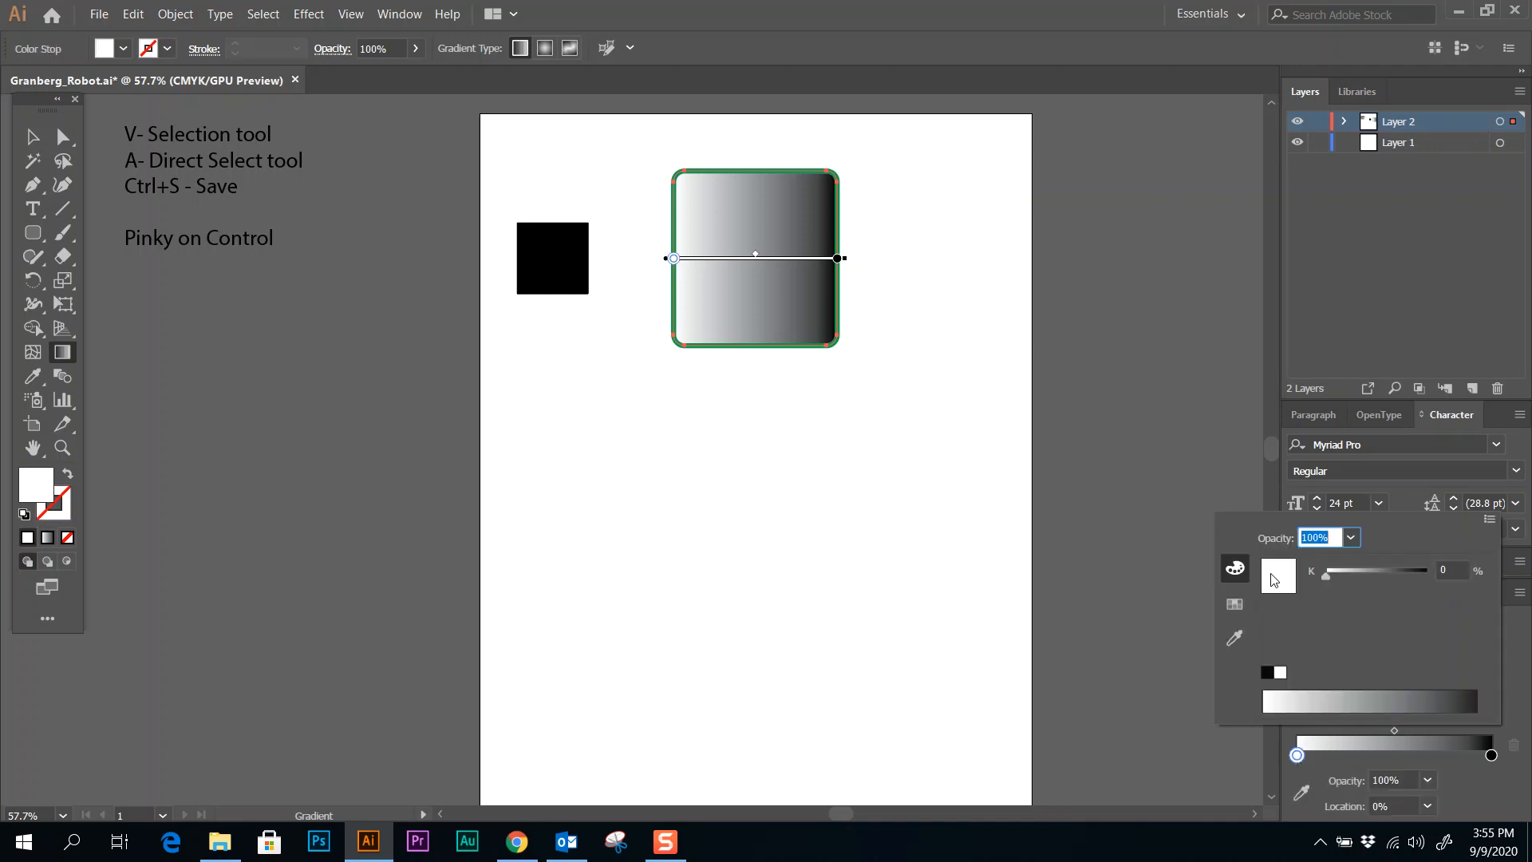
left_click(1234, 604)
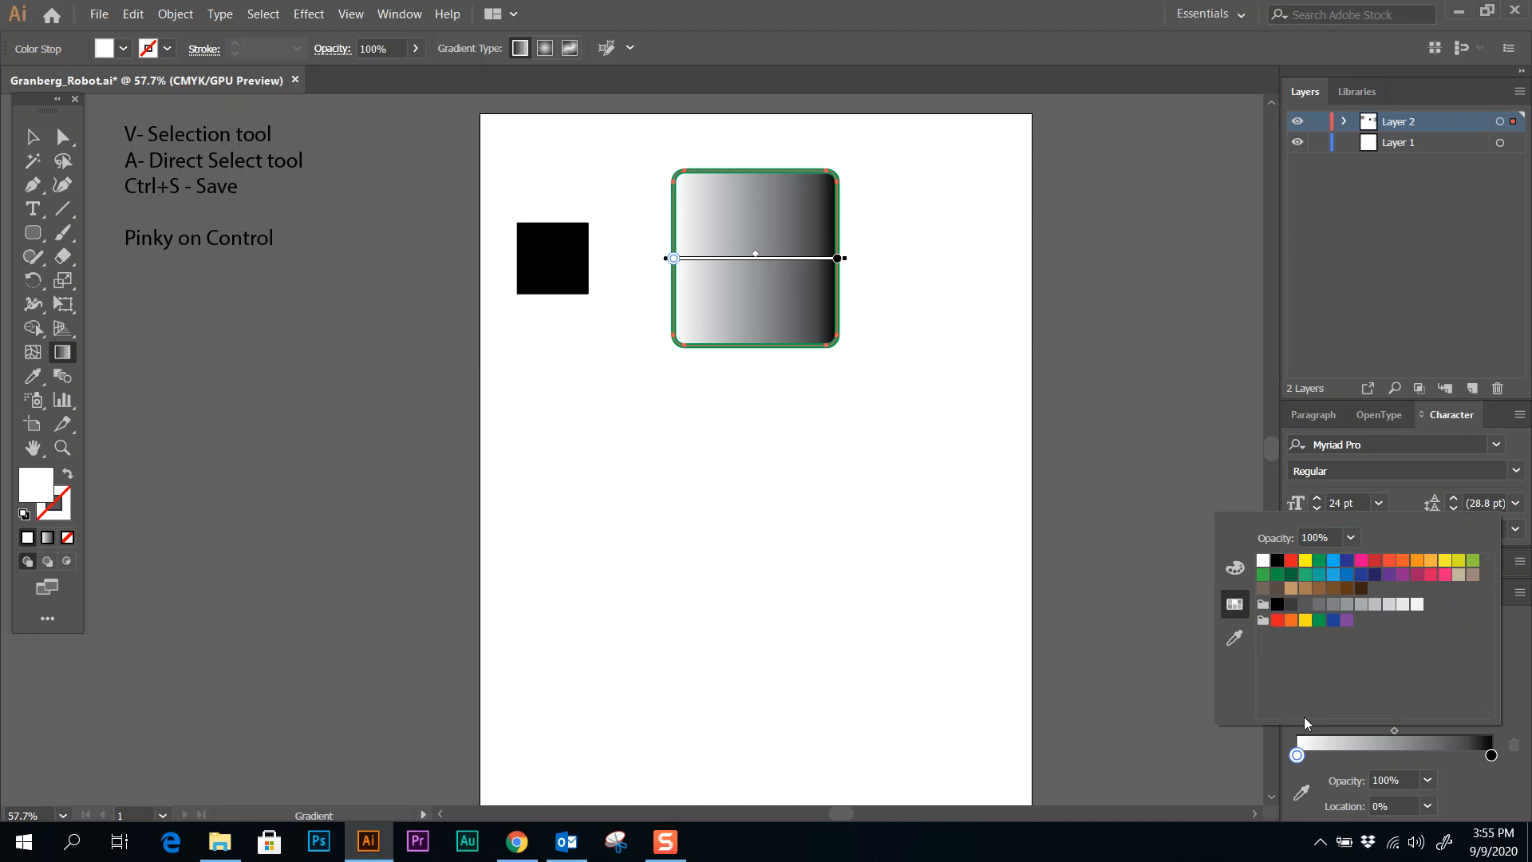
left_click(1317, 772)
double_click(1297, 755)
left_click(1418, 561)
left_click(1376, 576)
left_click(1319, 620)
left_click(1317, 588)
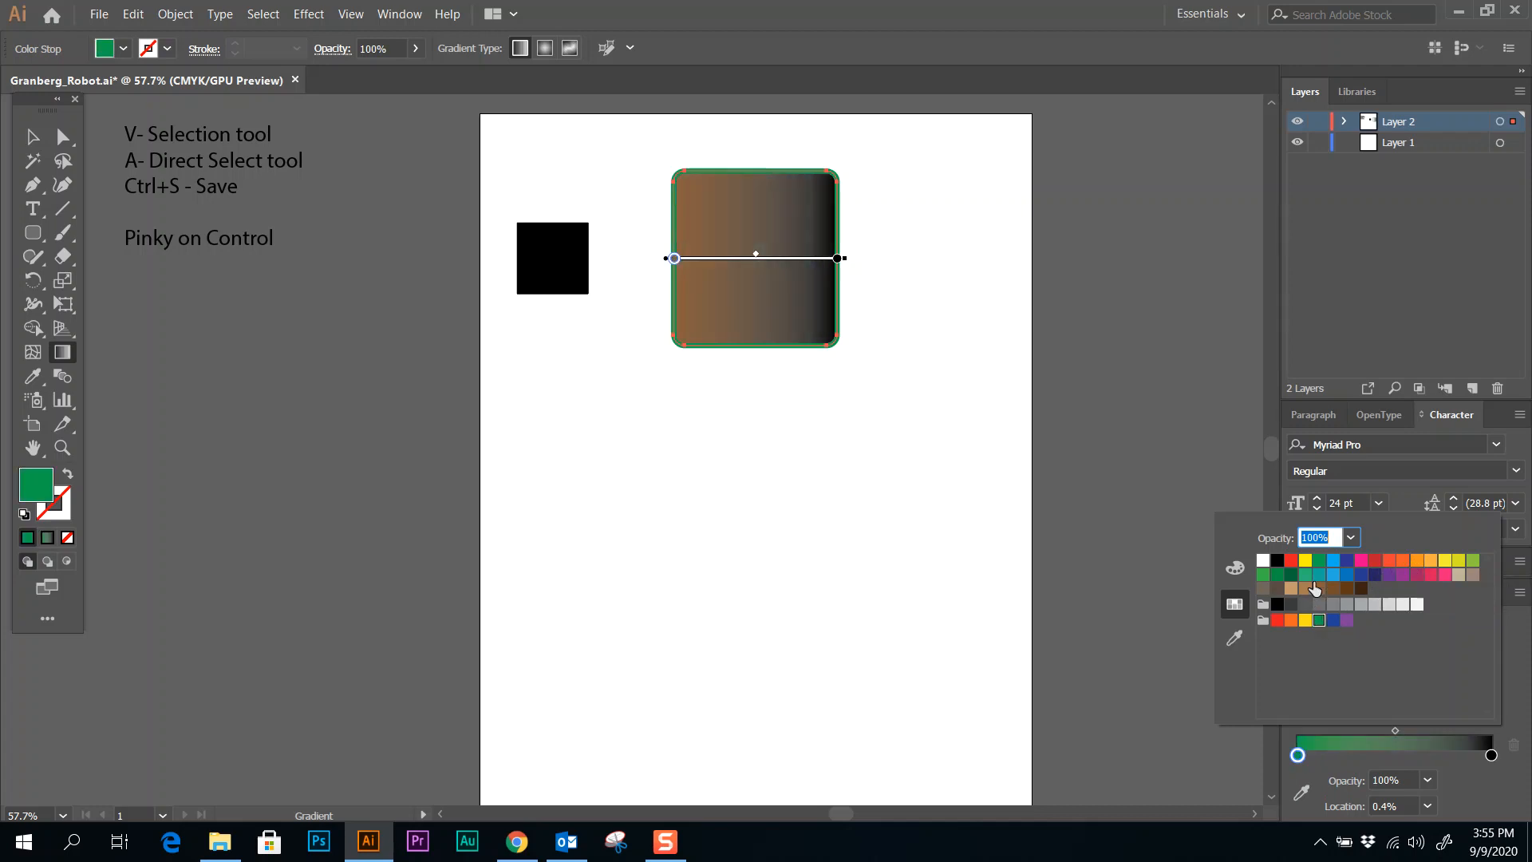
left_click(1417, 561)
- Change the black end stop of the rounded rectangle's gradient to the dark red swatch
left_click(1492, 756)
double_click(1492, 756)
left_click(1375, 562)
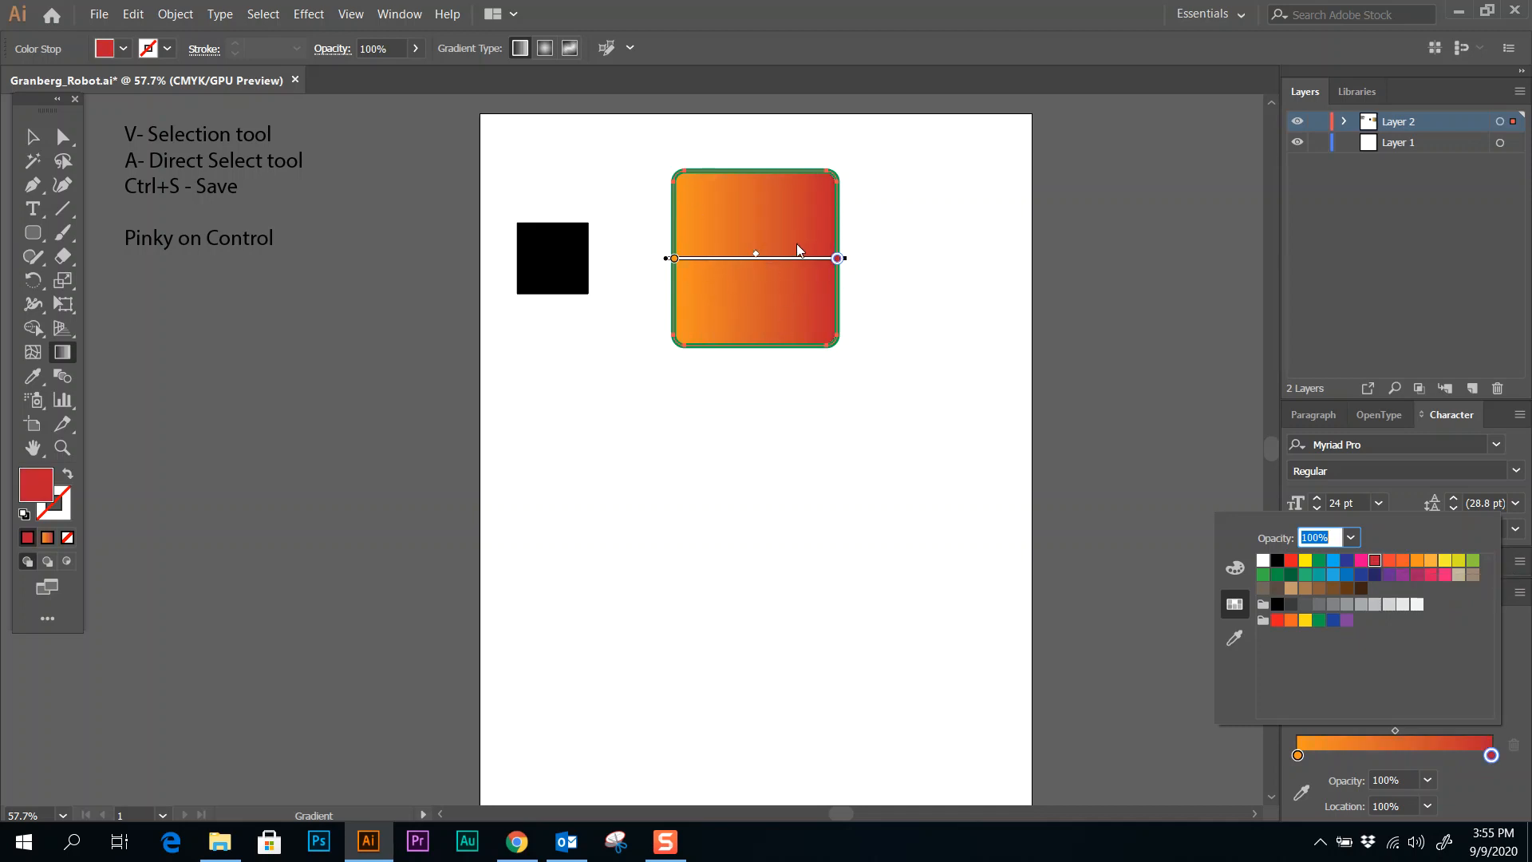
type("gg")
left_click(708, 209)
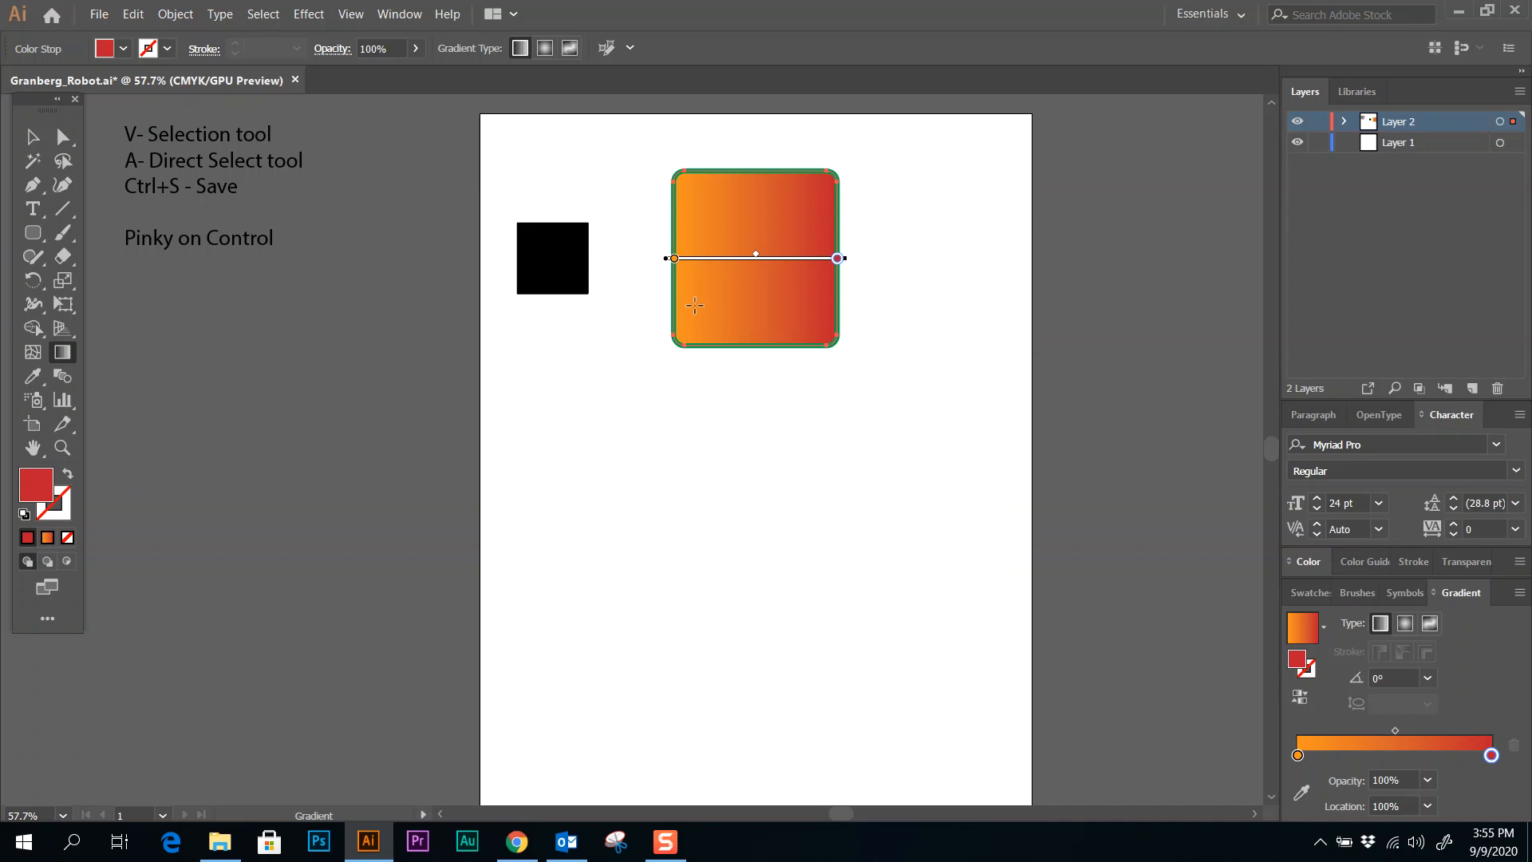
- Redraw the gradient across the rounded rectangle at several angles, ending with orange at the top and red at the bottom, about -90.8°
left_click_drag(691, 327, 755, 336)
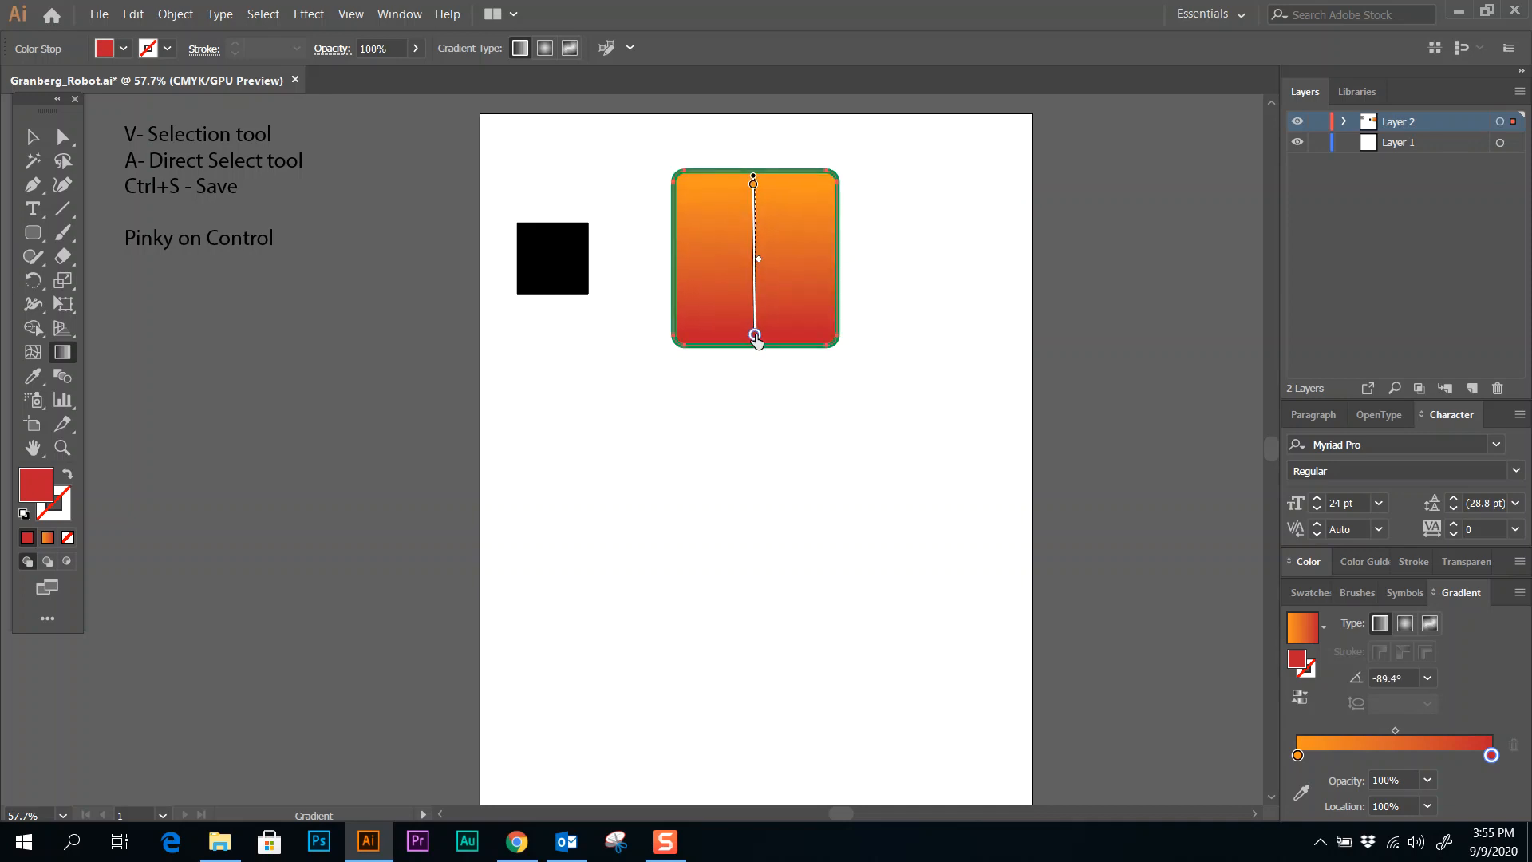
left_click_drag(687, 264, 835, 335)
left_click_drag(691, 177, 977, 517)
left_click_drag(691, 325, 913, 164)
left_click_drag(679, 305, 872, 172)
left_click_drag(699, 328, 822, 324)
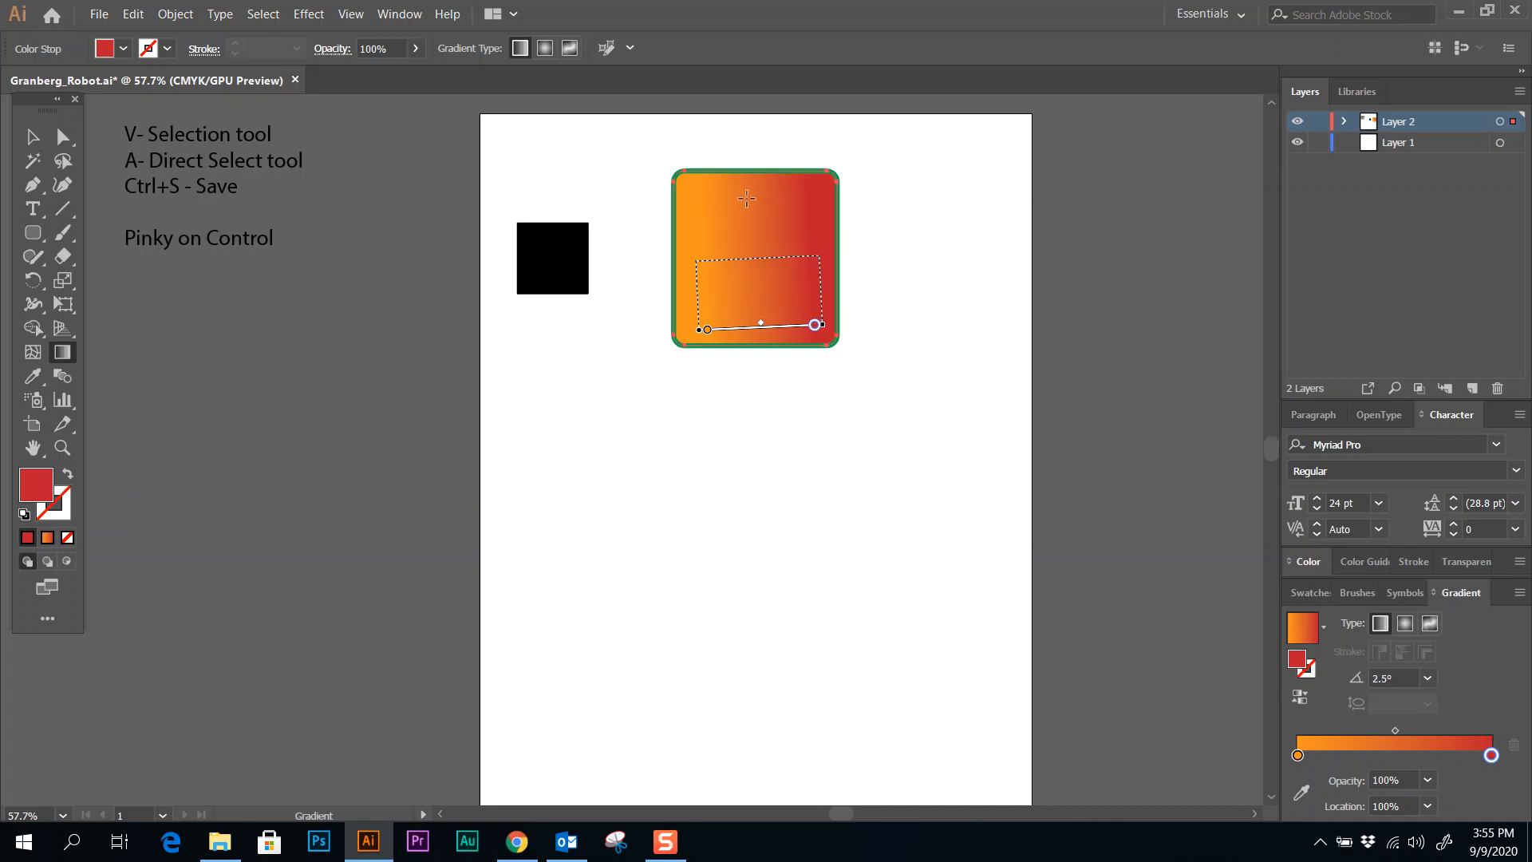
left_click_drag(747, 199, 744, 308)
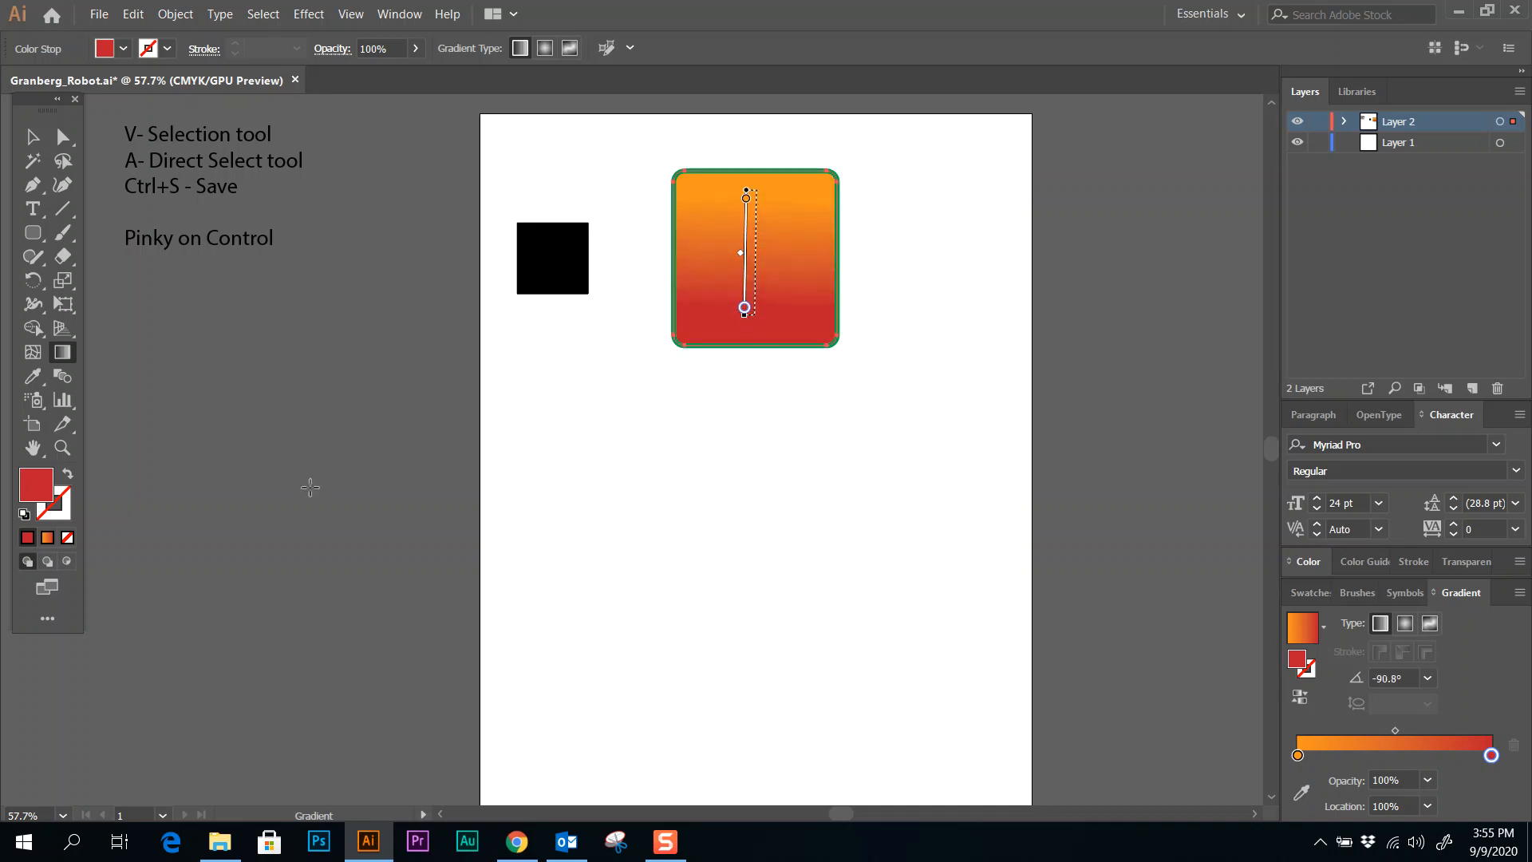
- Draw a circle with the Ellipse tool on the page below the black square and the rounded rectangle
left_click(38, 240)
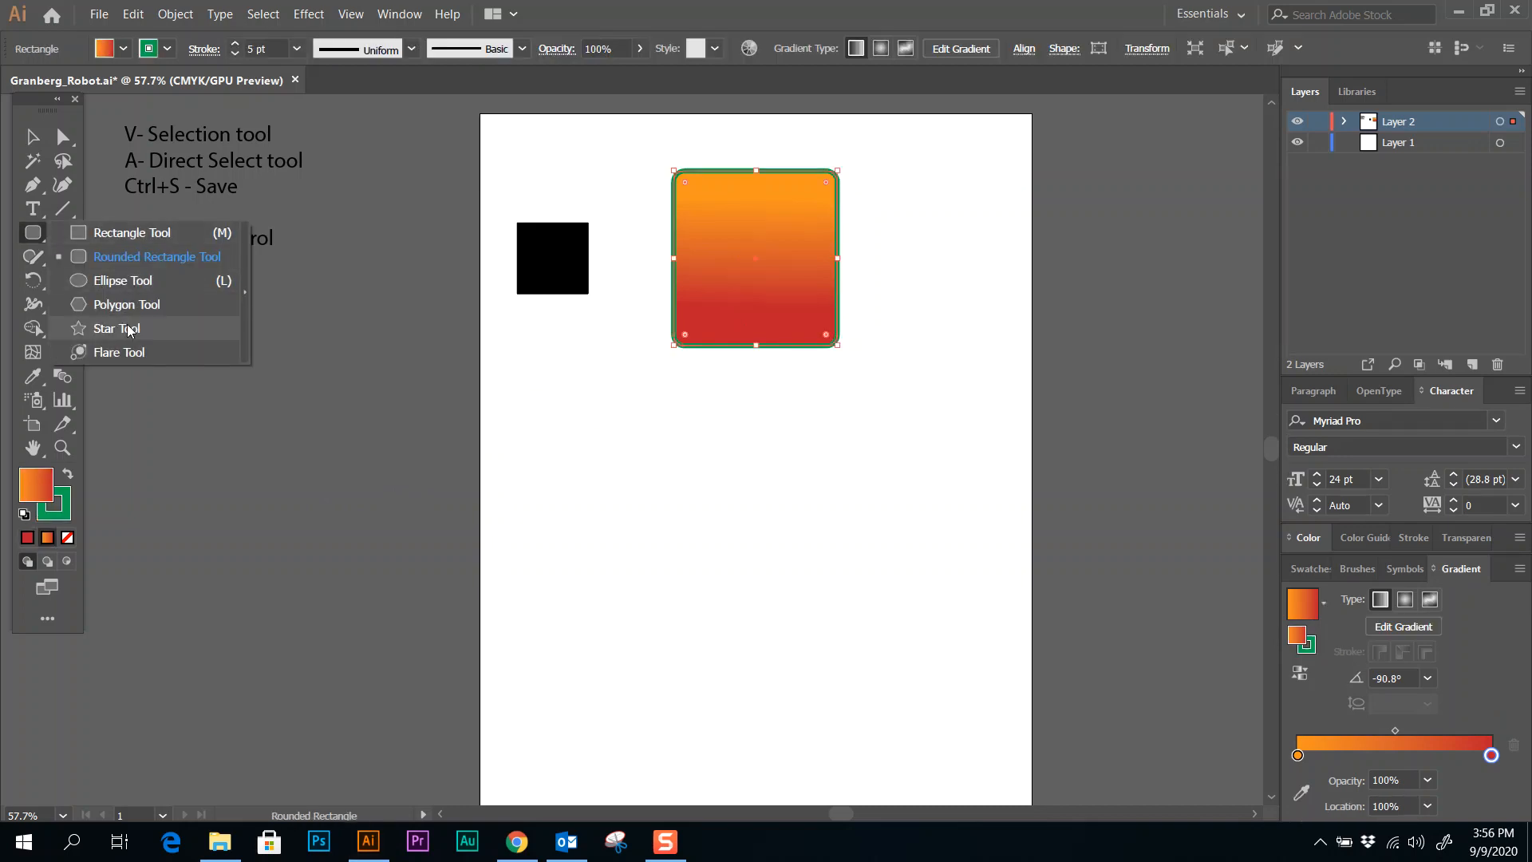
left_click(123, 281)
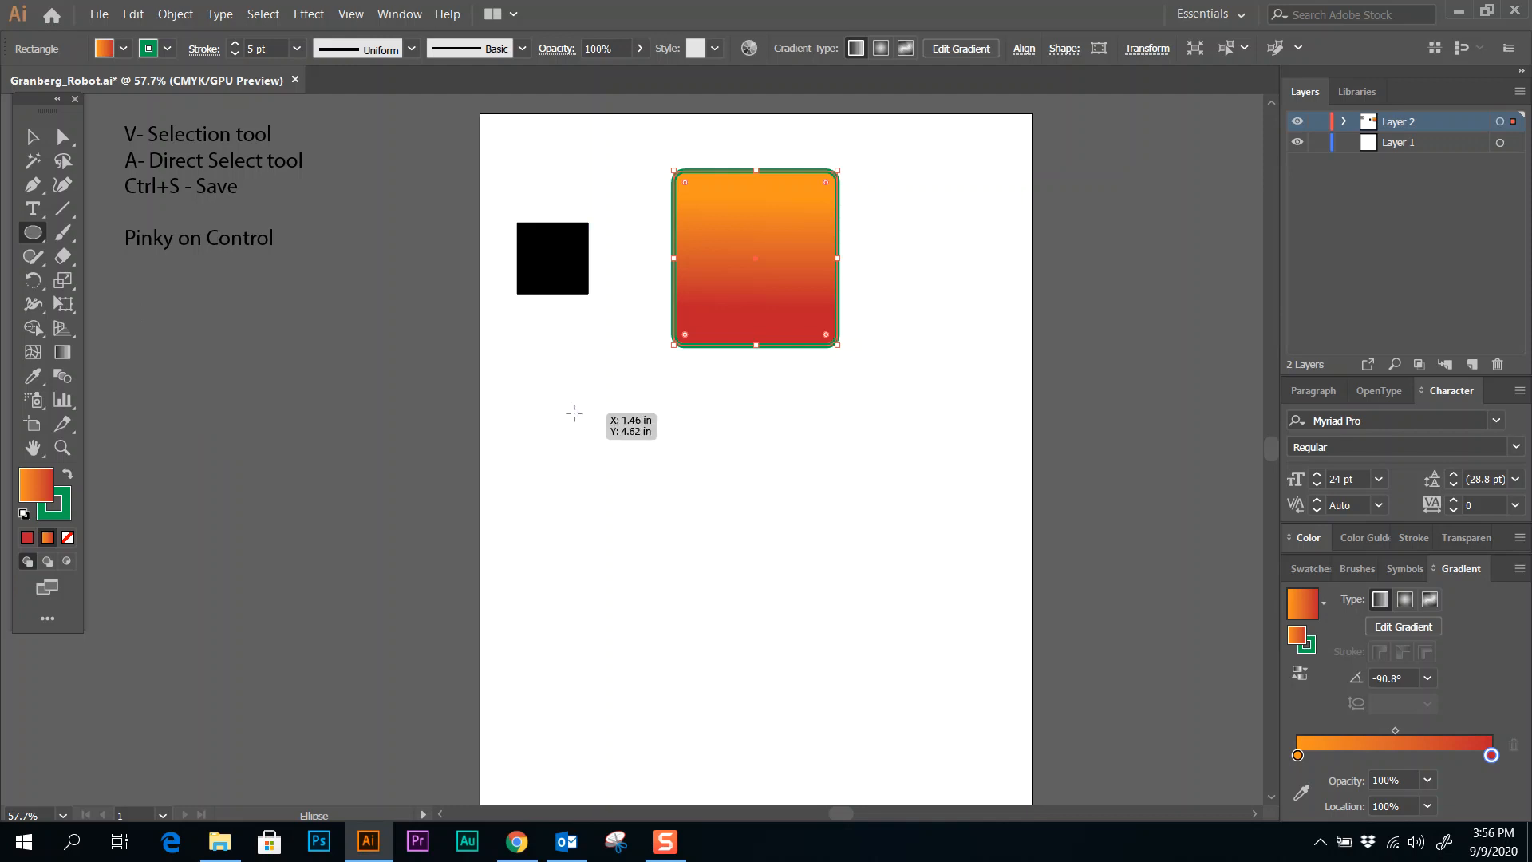
mouse_move(575, 414)
left_mouse_down()
mouse_move(840, 687)
mouse_move(678, 567)
mouse_move(701, 576)
mouse_move(661, 529)
mouse_move(630, 523)
left_mouse_up()
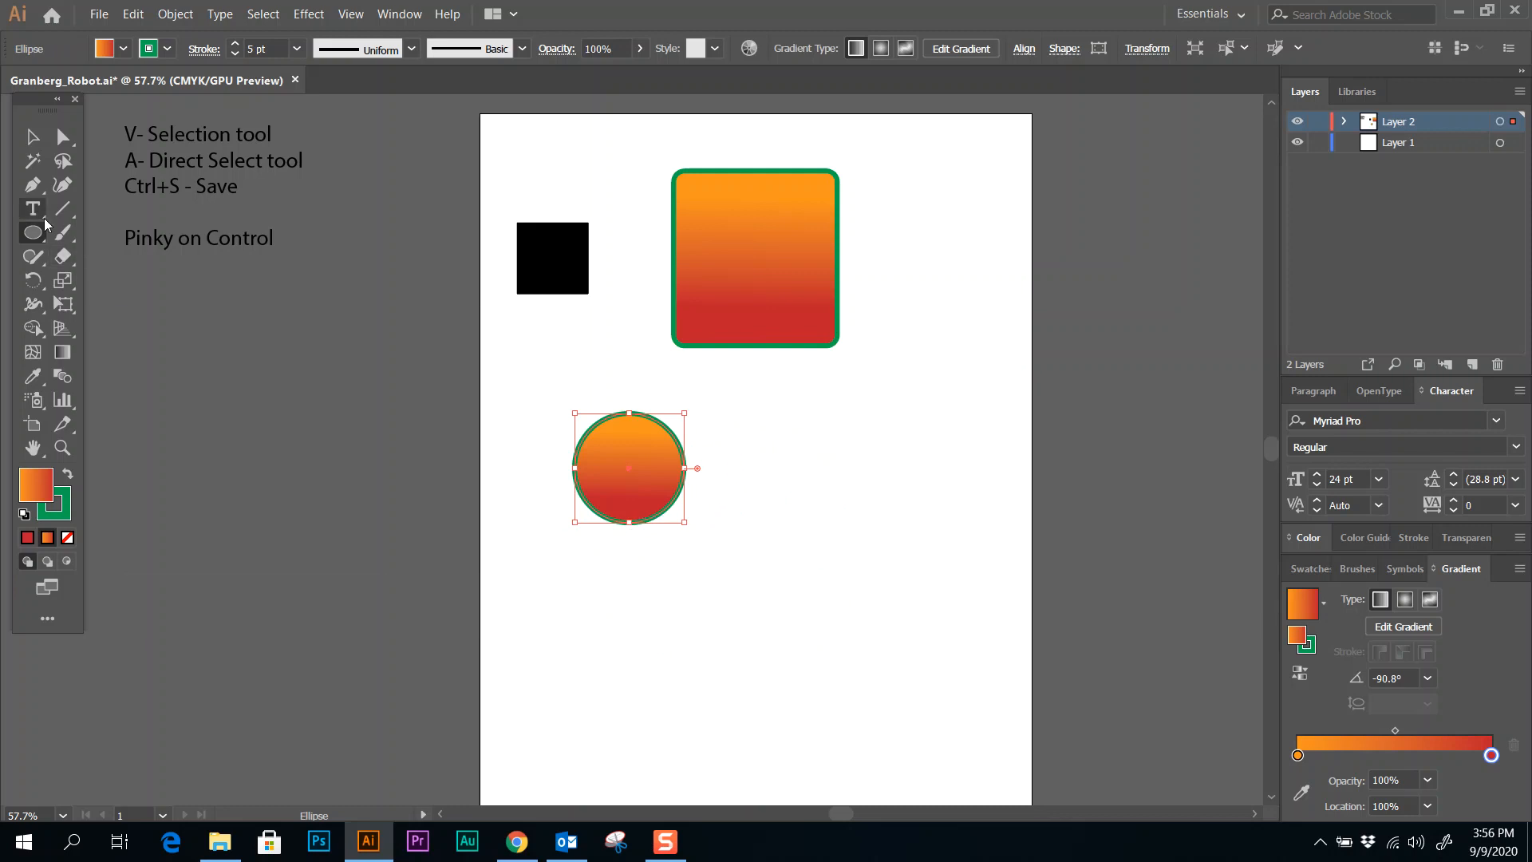
- Draw a square beside the circle, a tall narrow rectangle next to it, and a thin horizontal rectangle extending past the artboard's right edge
left_click_drag(30, 241, 107, 239)
mouse_move(764, 420)
left_mouse_down()
mouse_move(973, 615)
mouse_move(813, 510)
left_mouse_up()
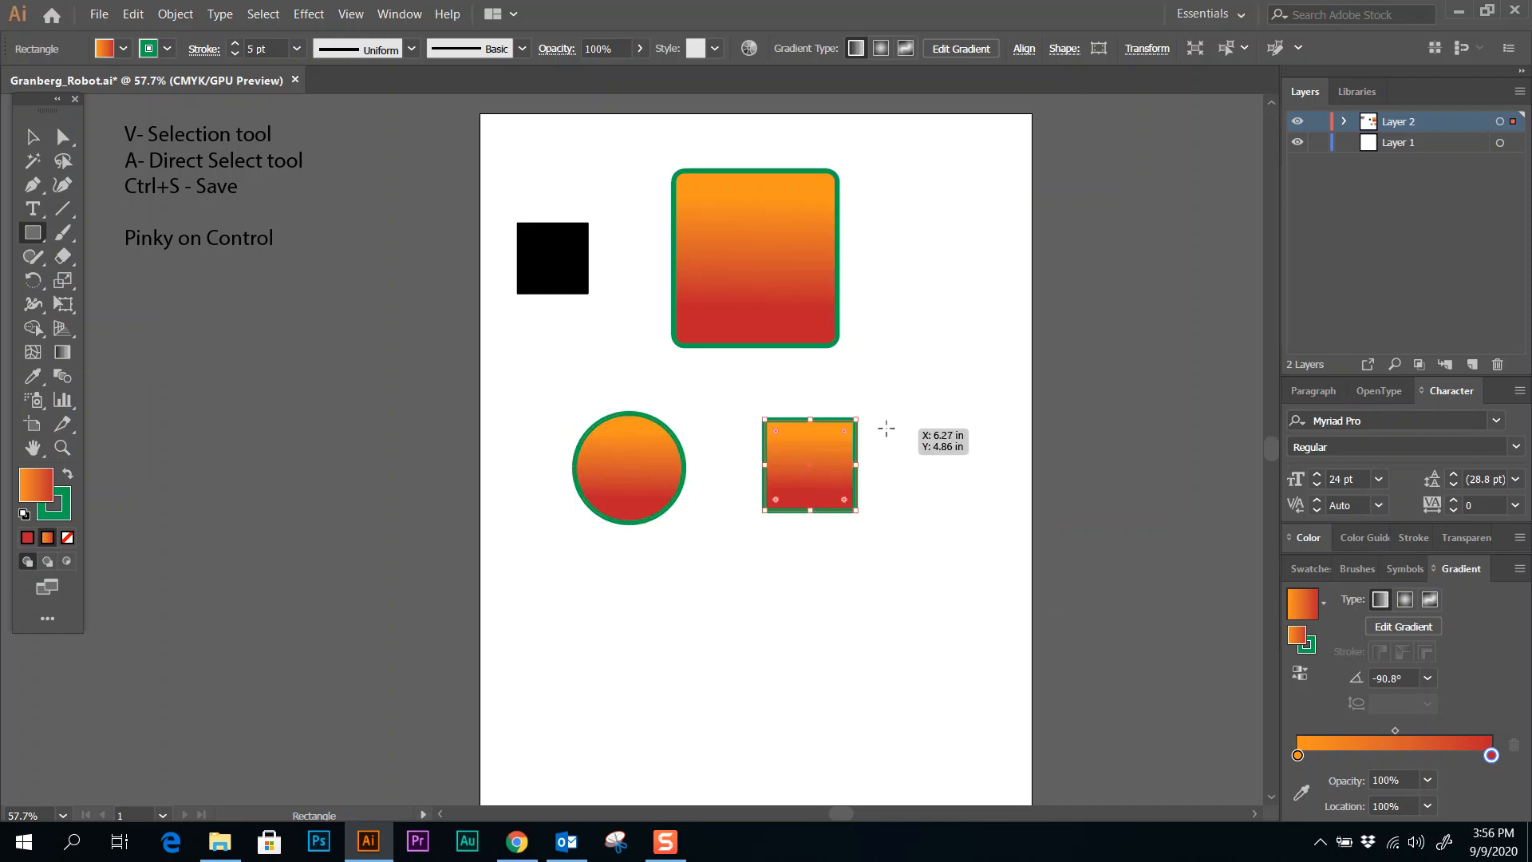
left_click_drag(887, 420, 923, 697)
mouse_move(938, 511)
left_mouse_down()
mouse_move(890, 282)
mouse_move(1104, 250)
mouse_move(1116, 494)
left_mouse_up()
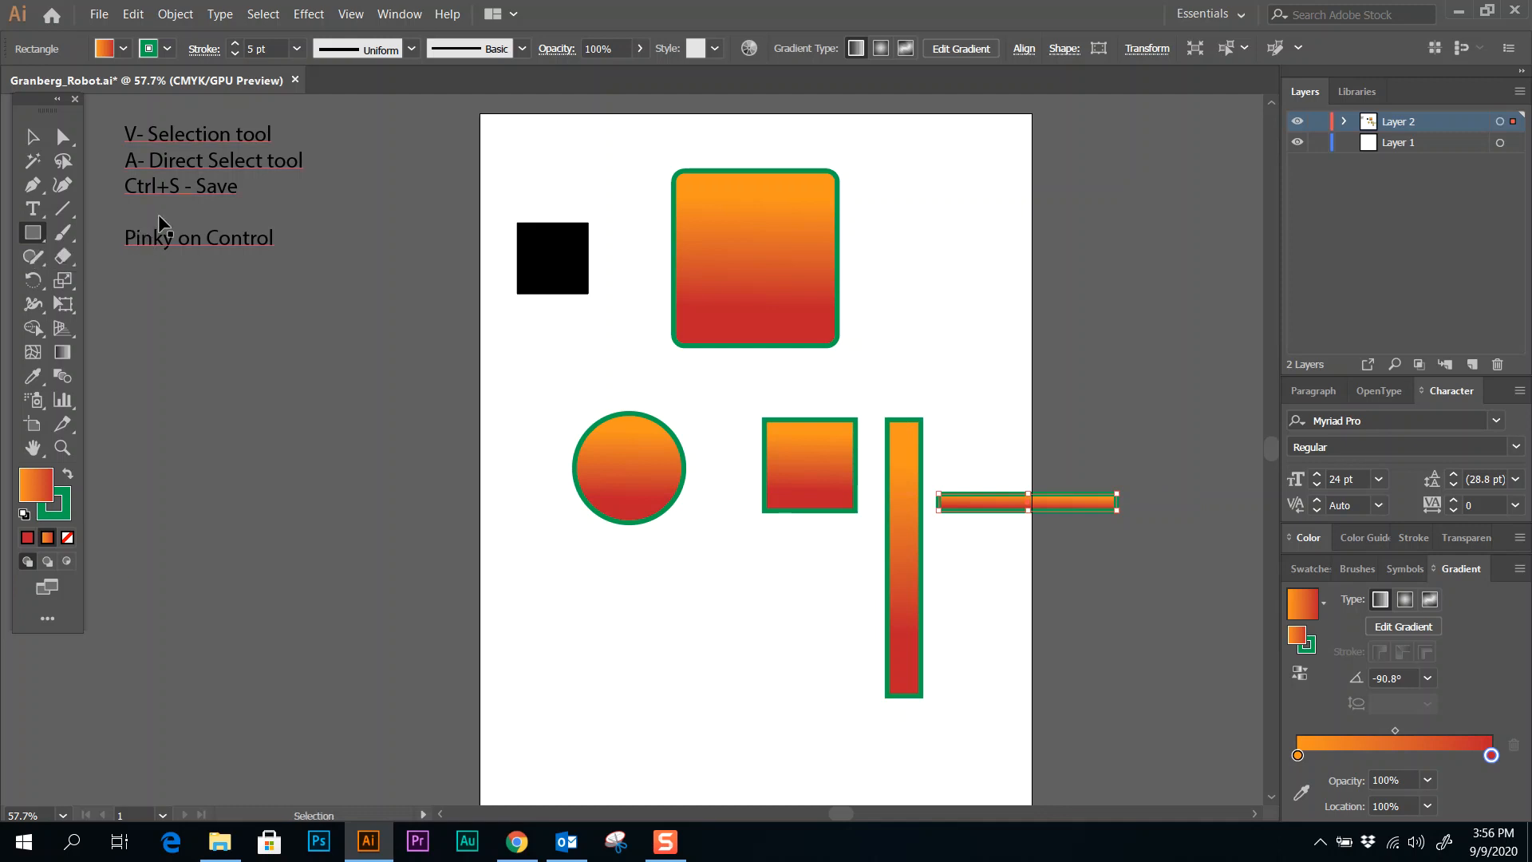
- Undo the thin horizontal rectangle, the tall rectangle, the square and the circle drawn below the original two shapes
key("ctrl+z")
key("ctrl+z")
key("ctrl+z")
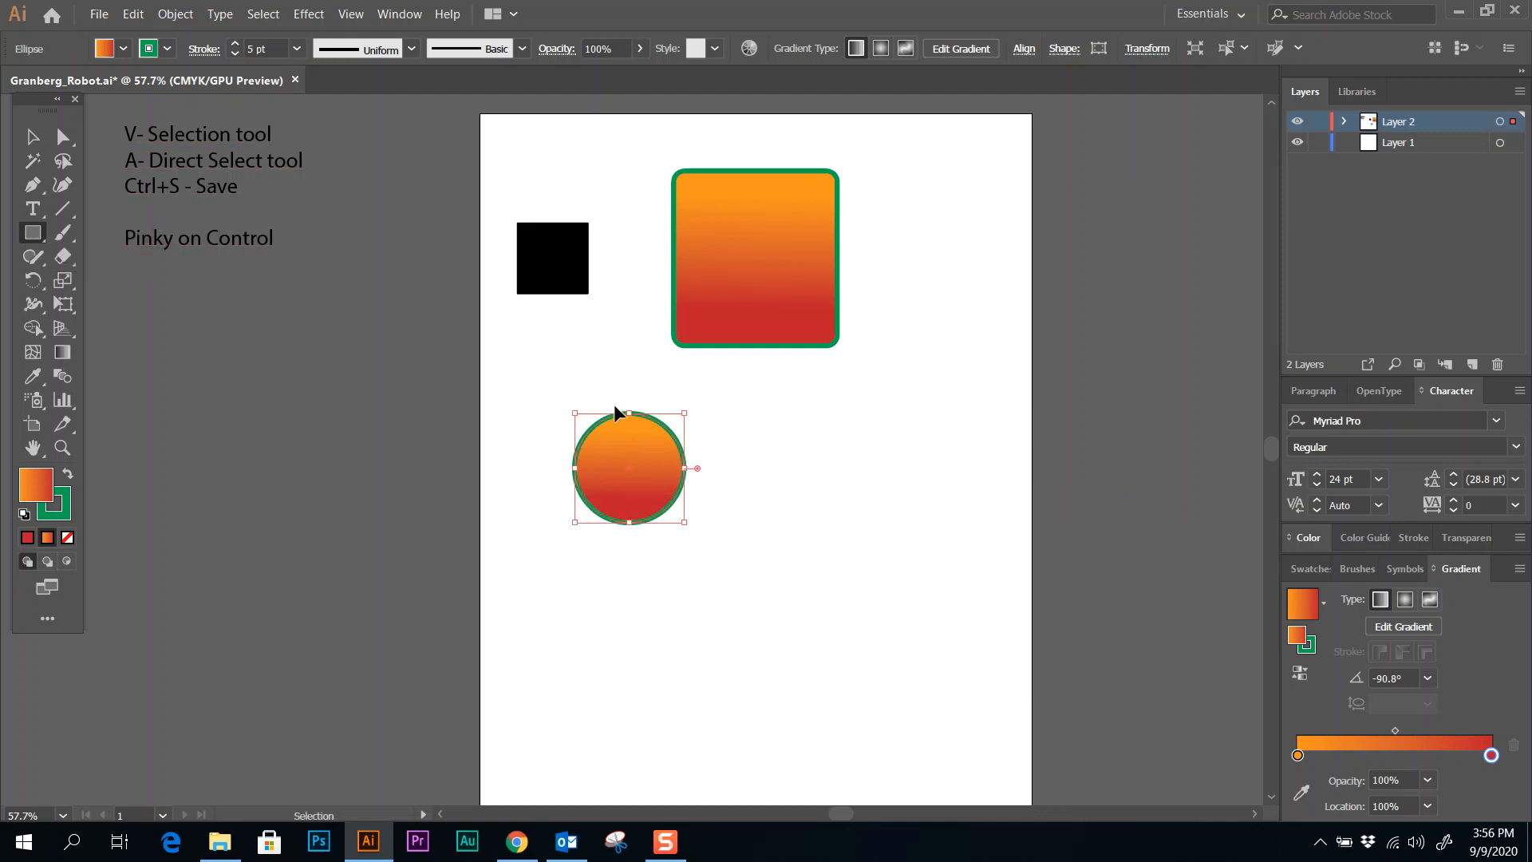
key("ctrl+z")
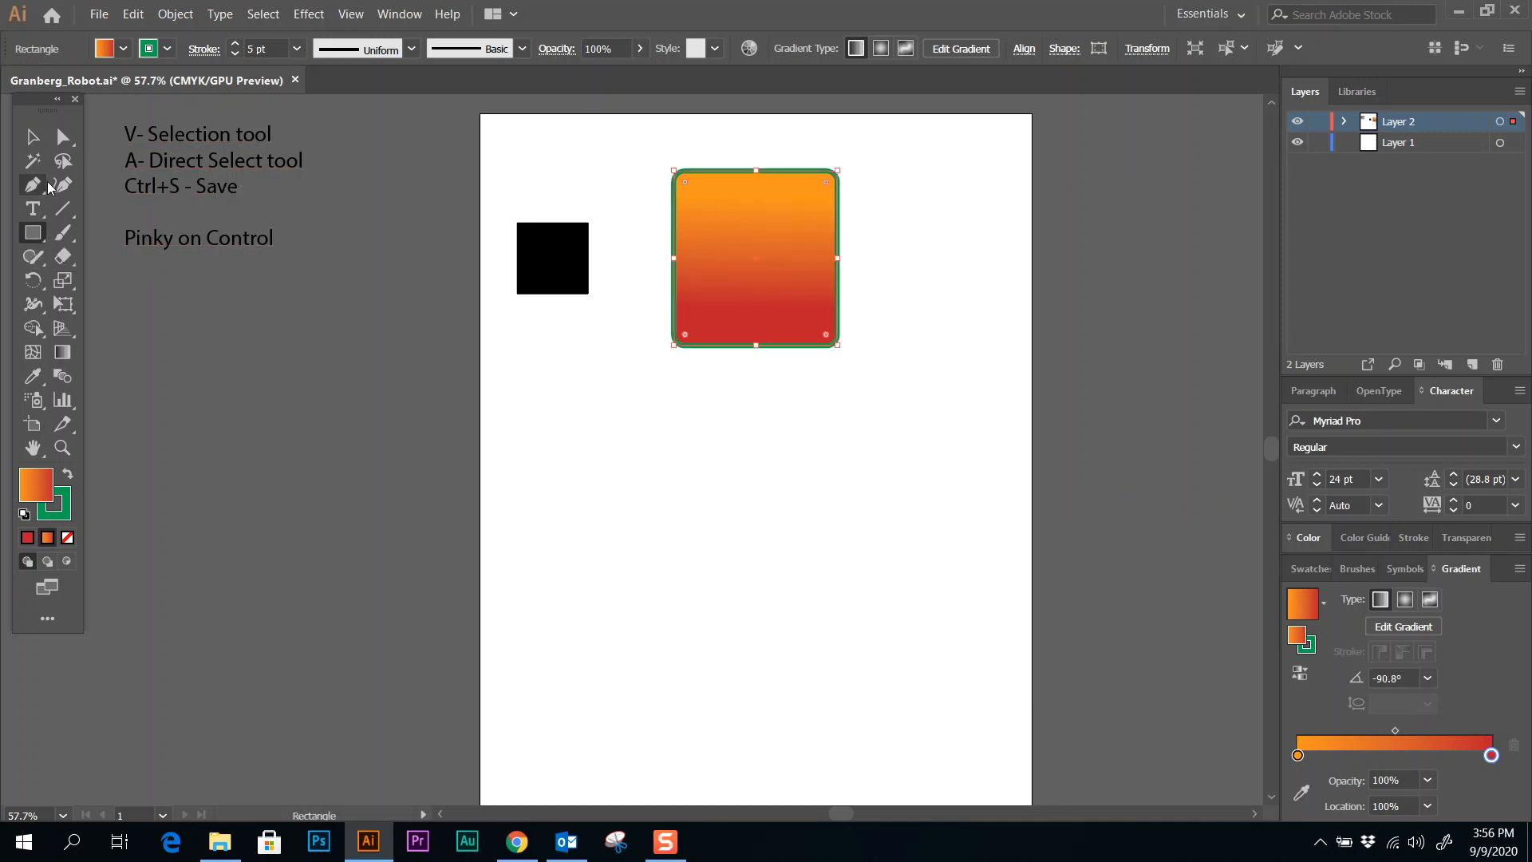
- Add the line "Ctrl+Z - Undo" to the shortcut notes, directly below "Ctrl+S - Save"
left_click(33, 208)
left_click(221, 189)
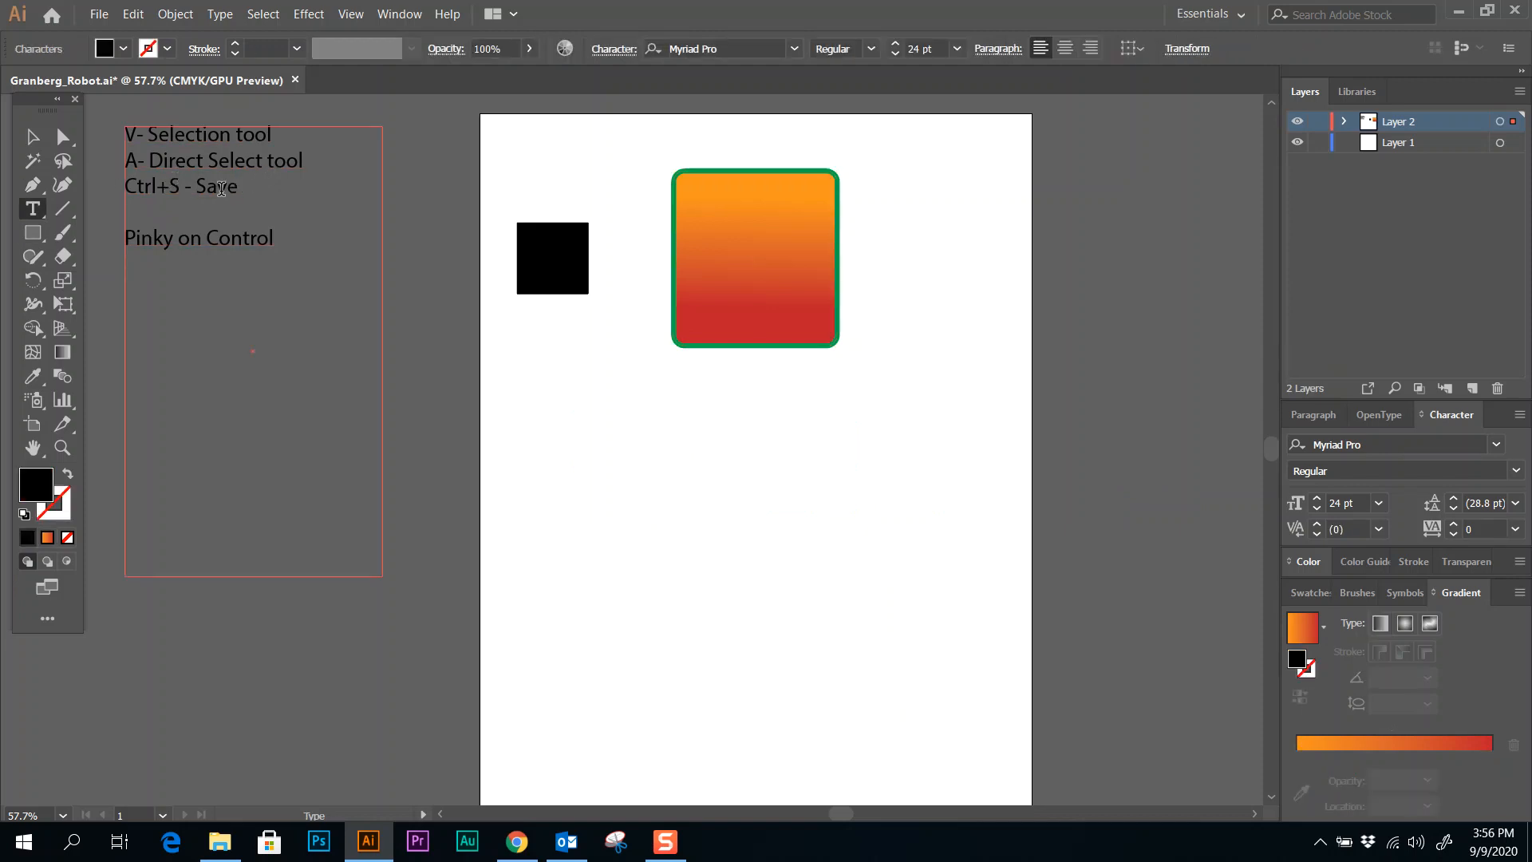
left_click(241, 190)
key("Return")
type("Ctrl+Z")
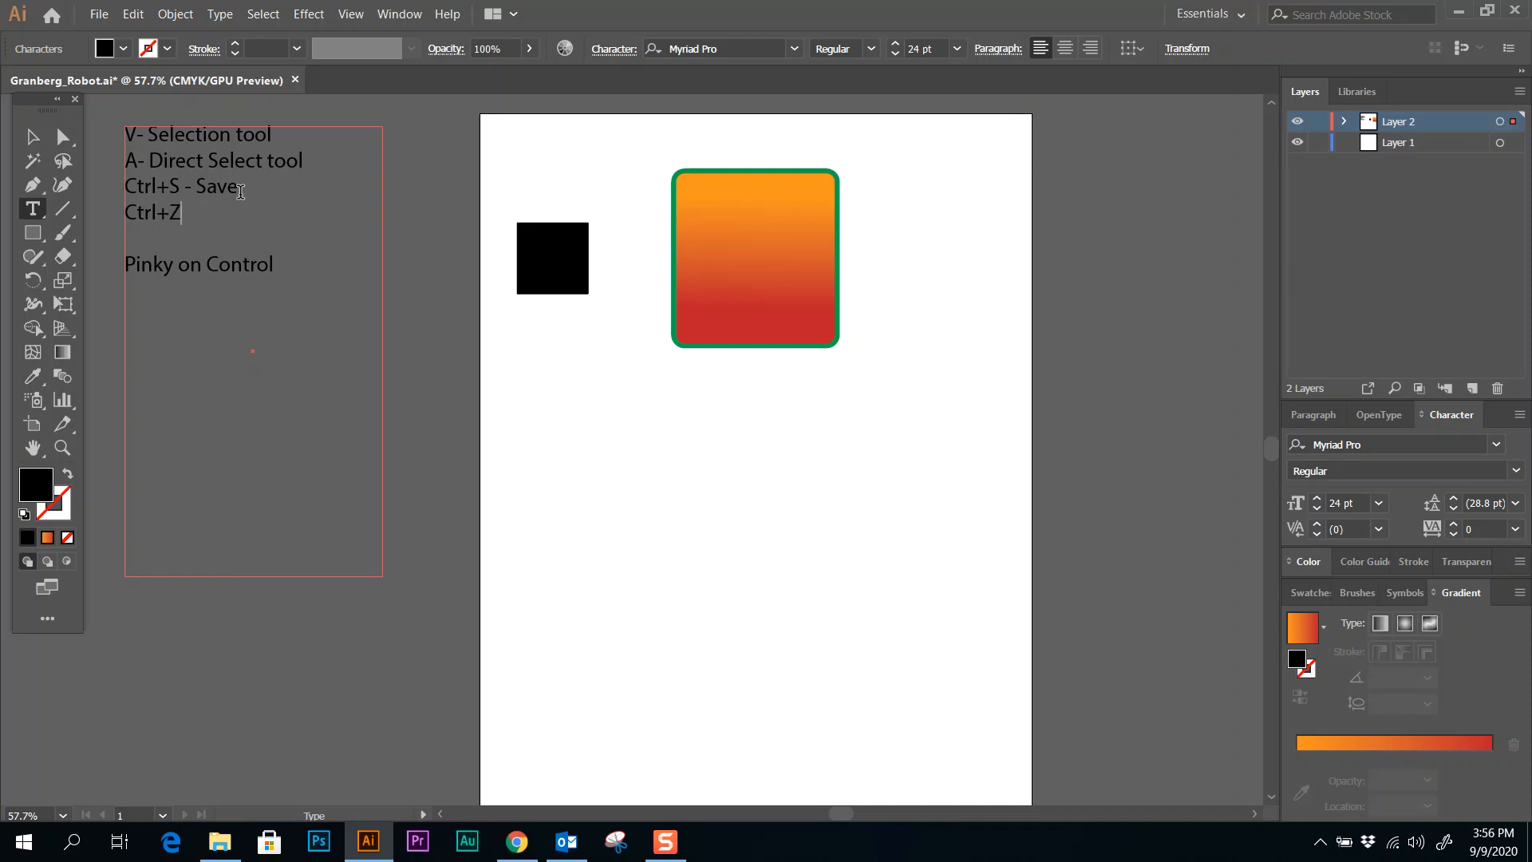
type("- Undo")
key("Return")
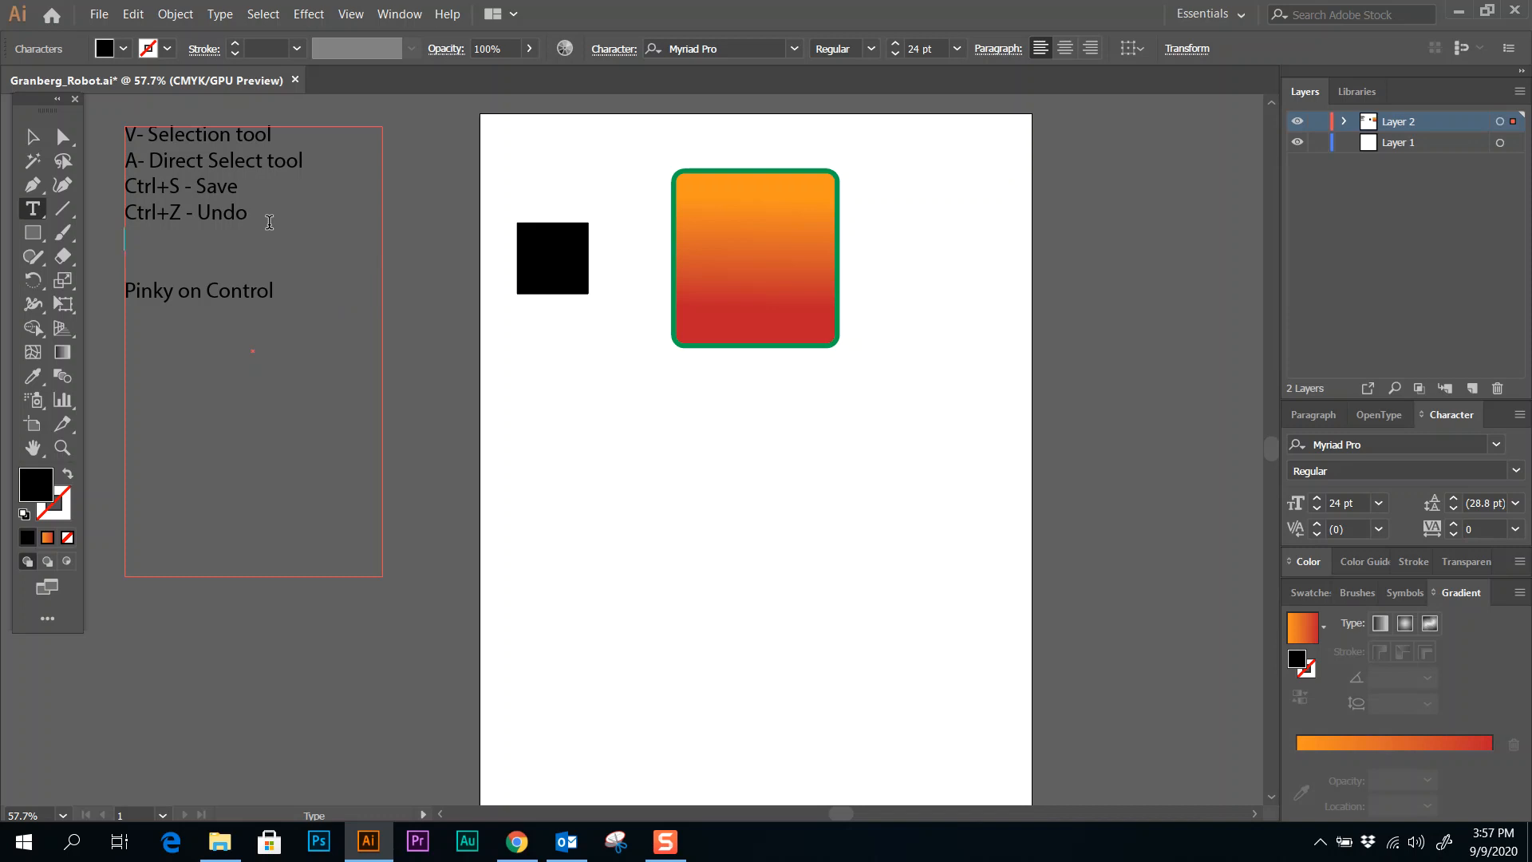
- Add "G- Gradient" to the shortcut notes and insert "Shift+Ctrl+Z - Redo" above it, leaving the text deselected
type("G- Gradient")
left_click(309, 213)
key("Return")
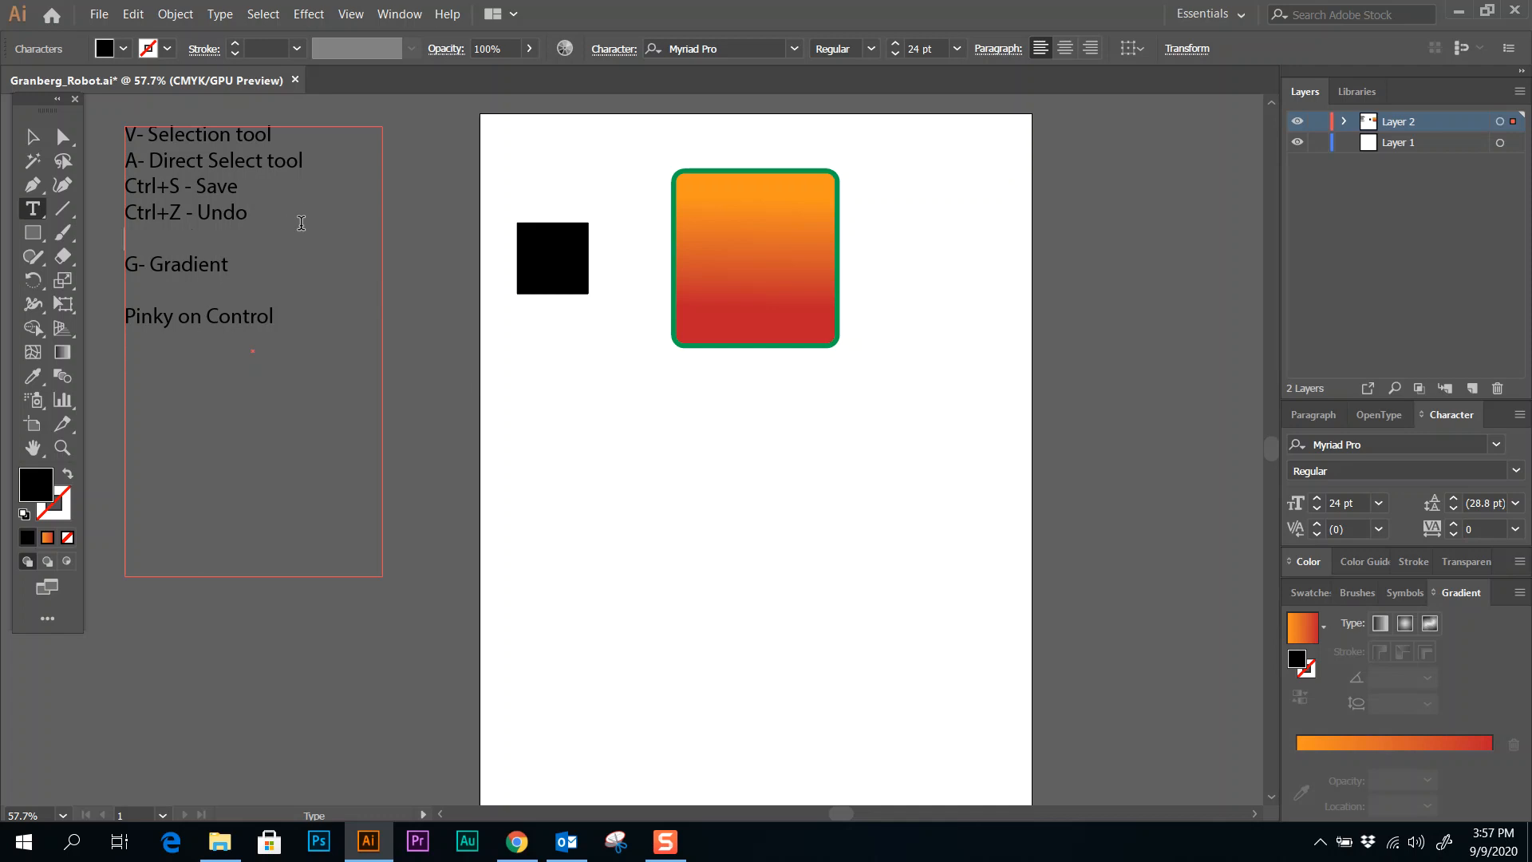
type("Shift+Ctrl+Z - Redo")
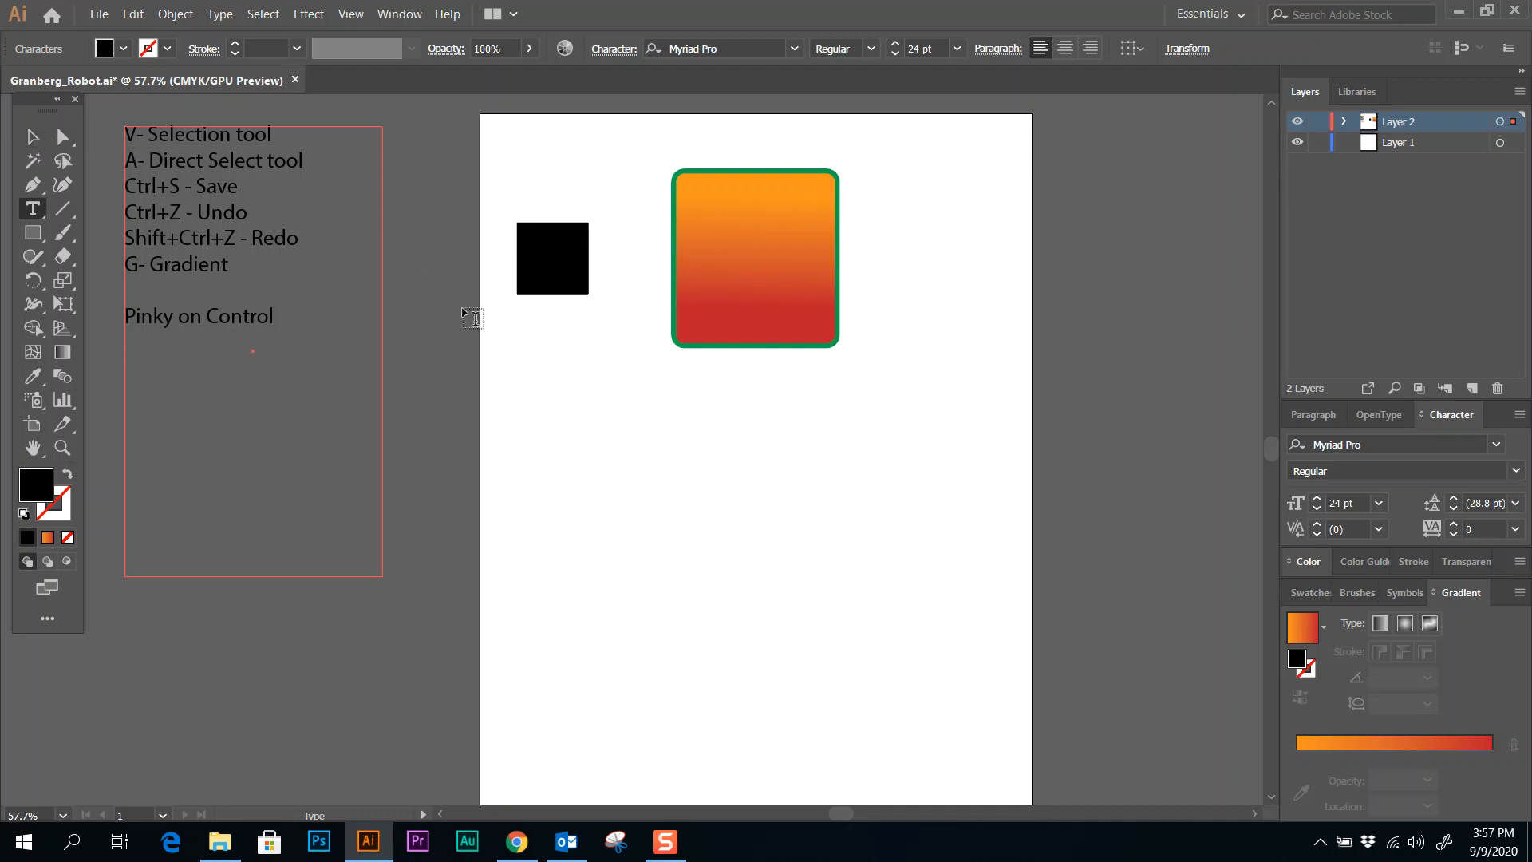
left_click(28, 149)
left_click(910, 510)
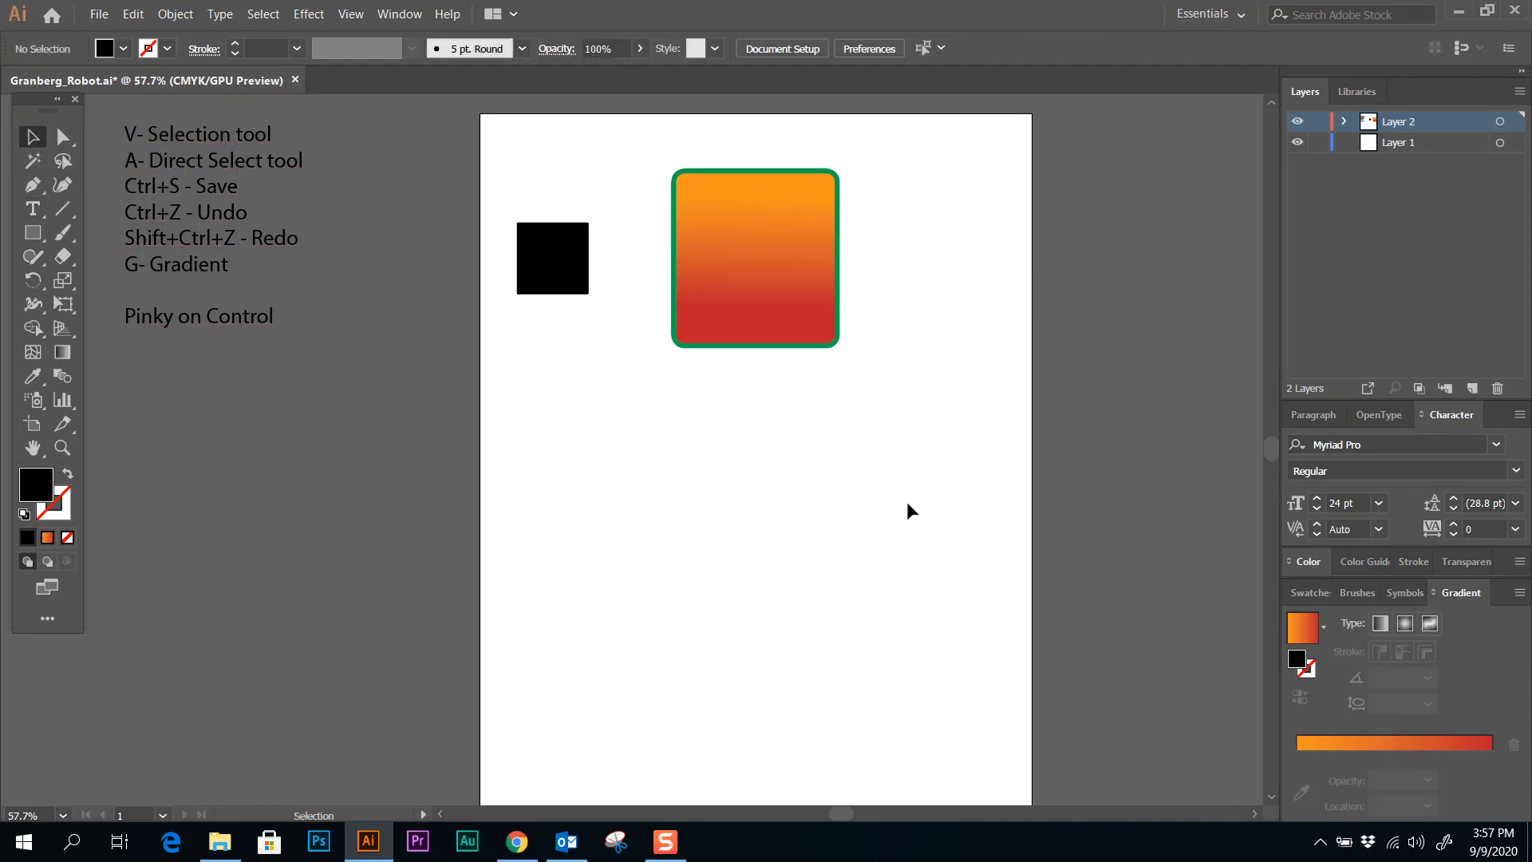
- Highlight the "A- Direct Select tool" note, switch to Direct Selection, and return to the Selection tool with nothing selected
double_click(251, 163)
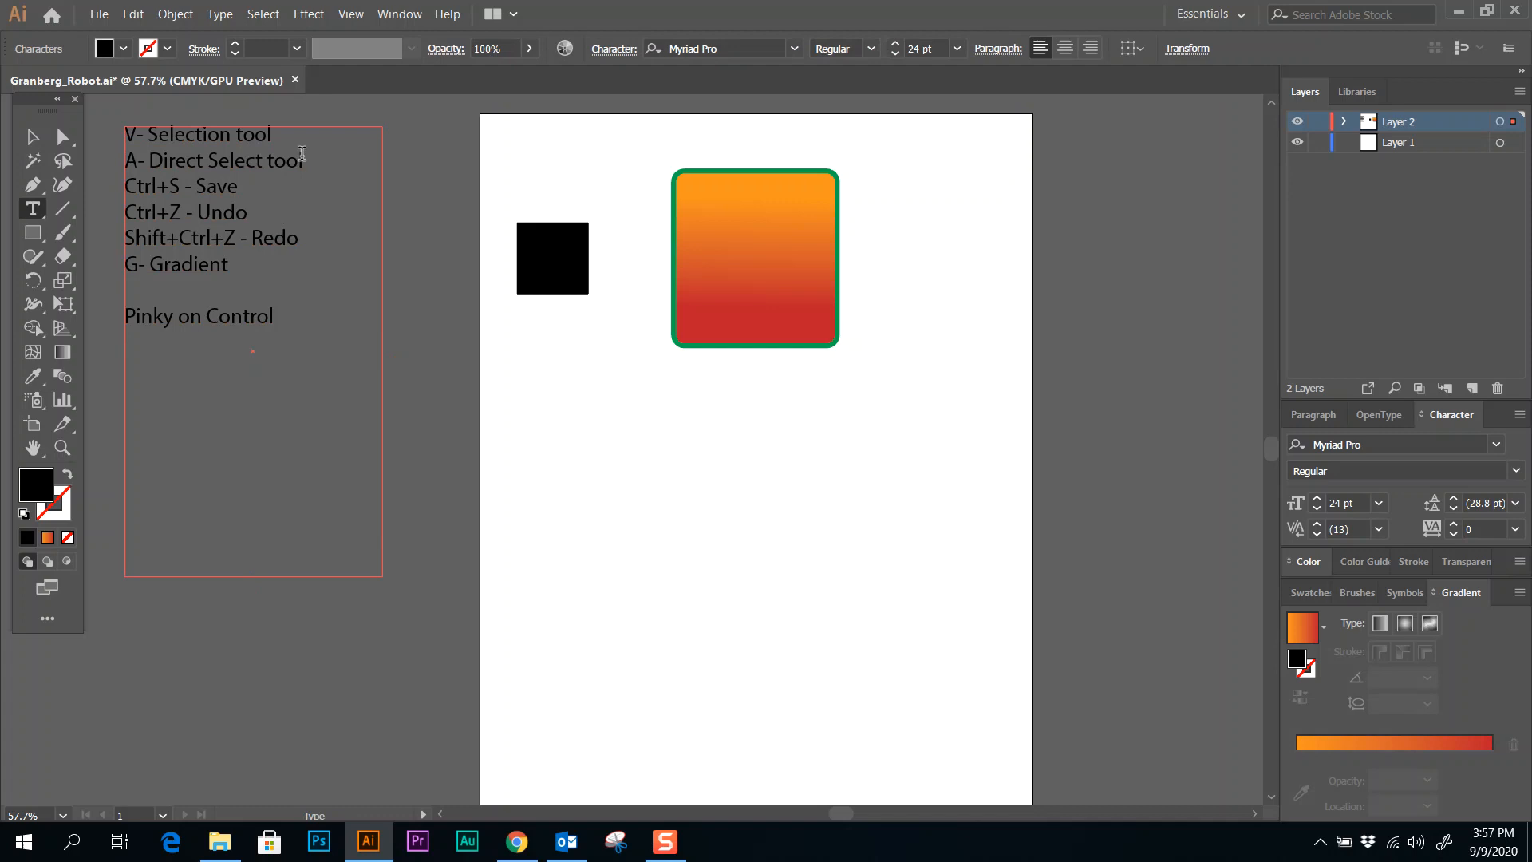
left_click_drag(304, 160, 84, 160)
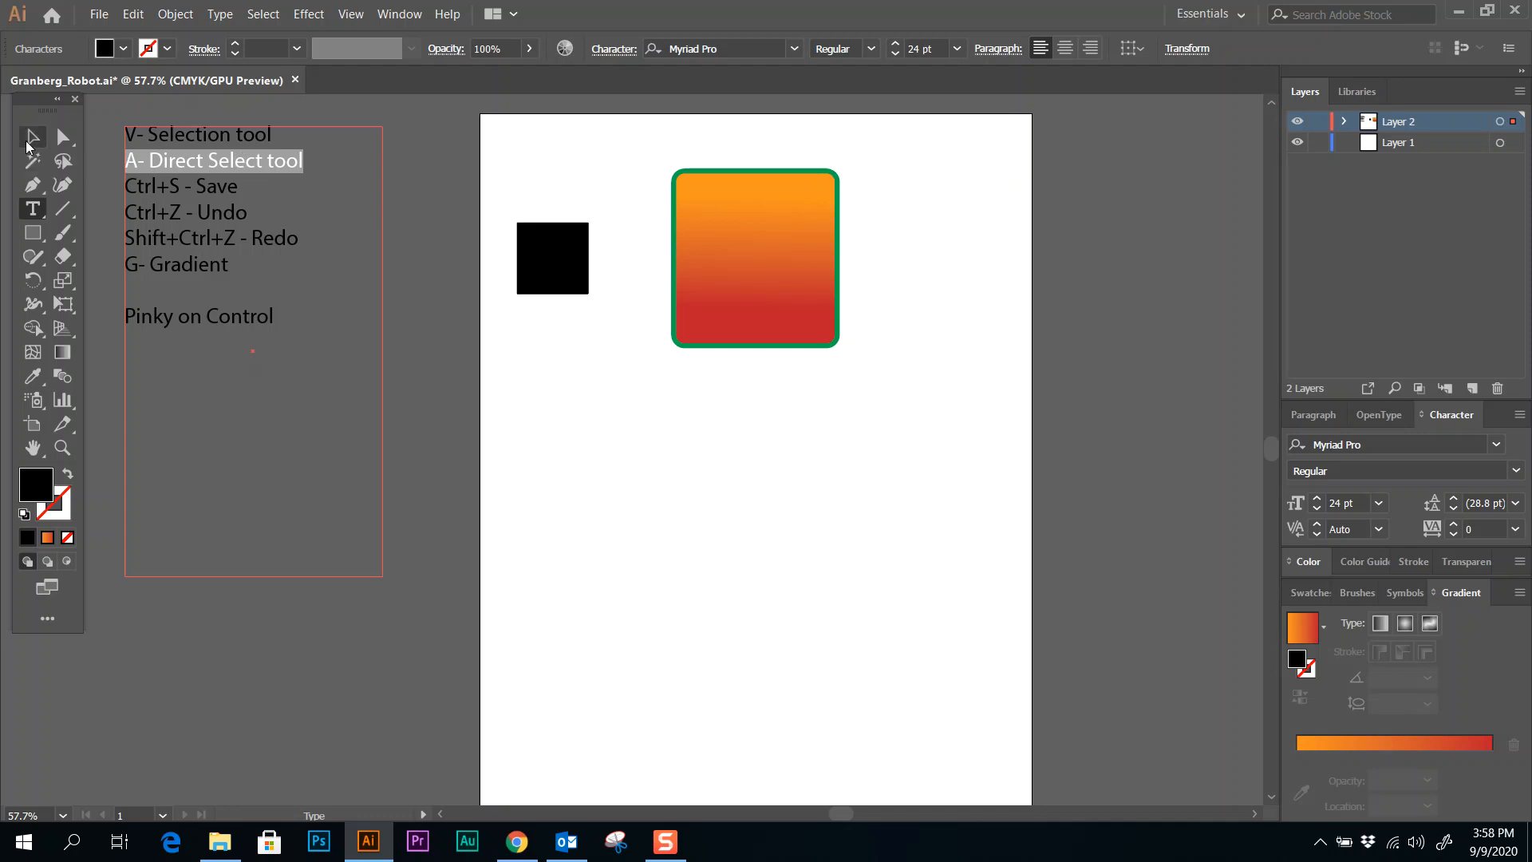
left_click(26, 146)
left_click(64, 138)
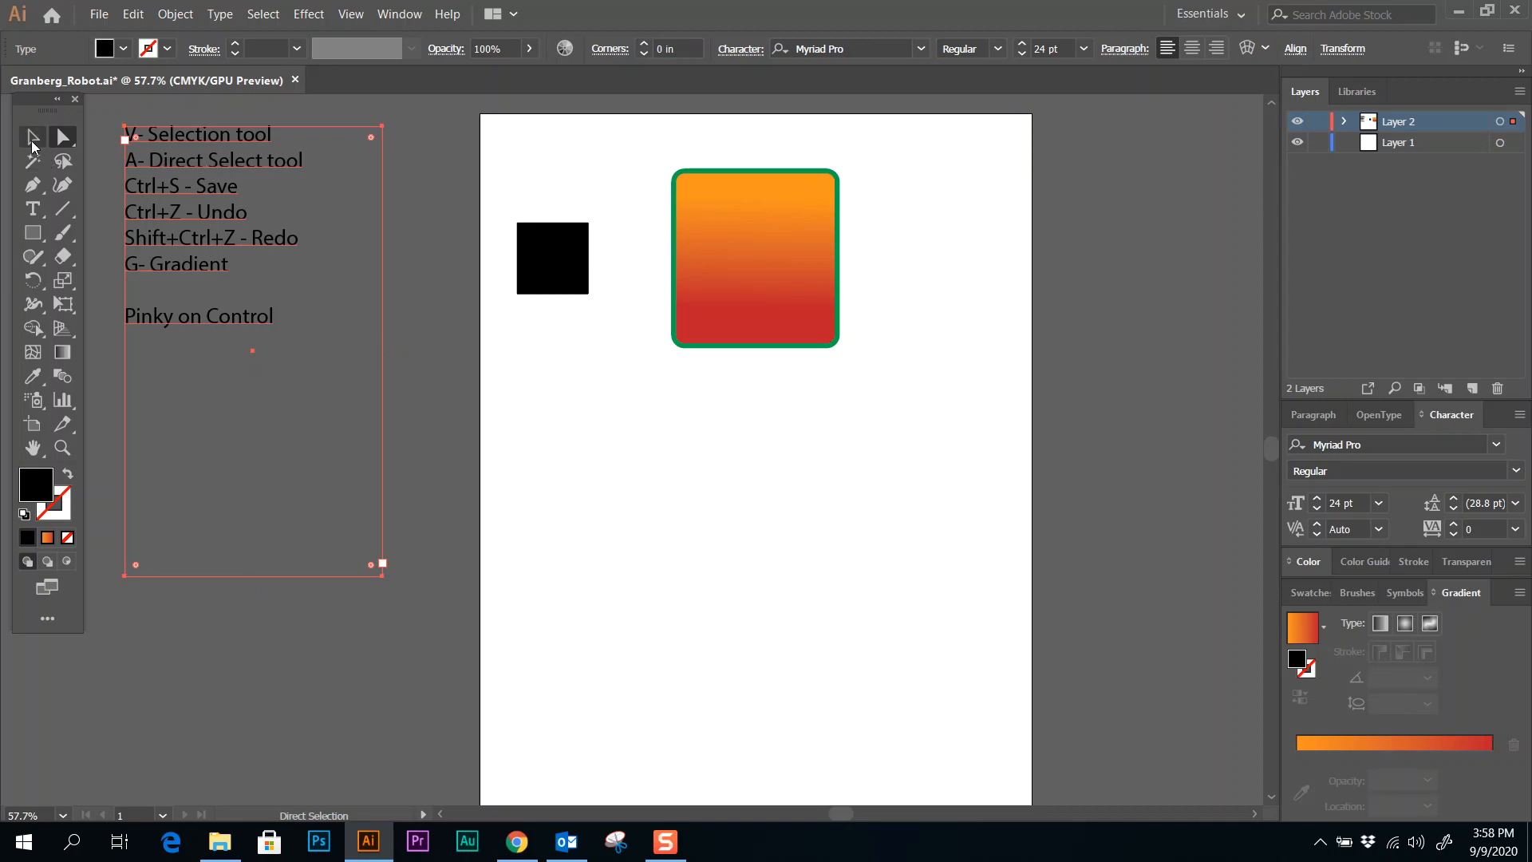
left_click(33, 141)
left_click(431, 458)
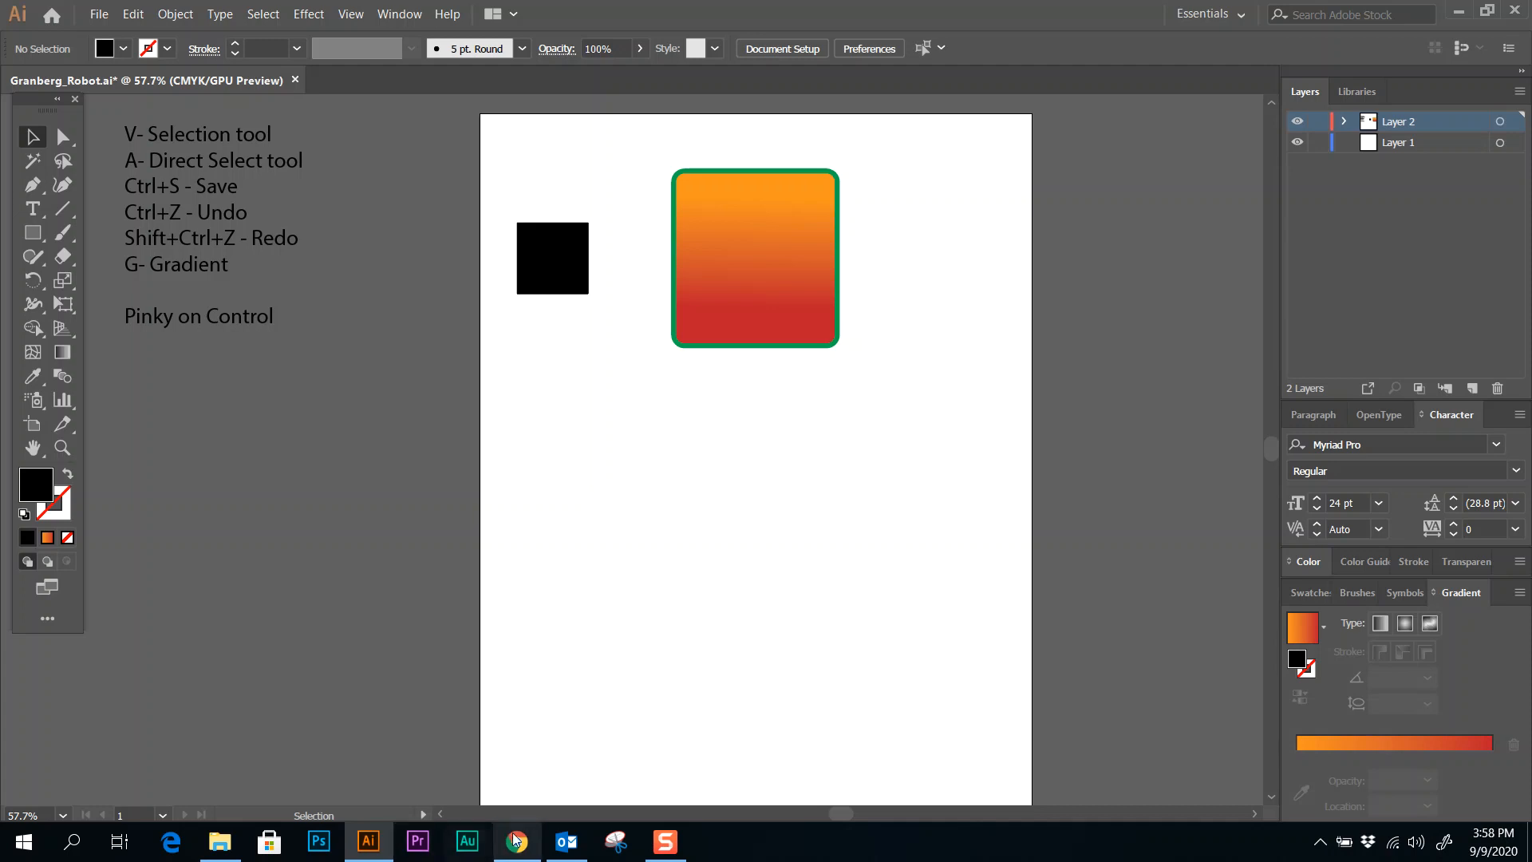
- Switch to Chrome, load issyartdesign.weebly.com in a new tab, and open its Graphic Design 1 page
mouse_move(514, 848)
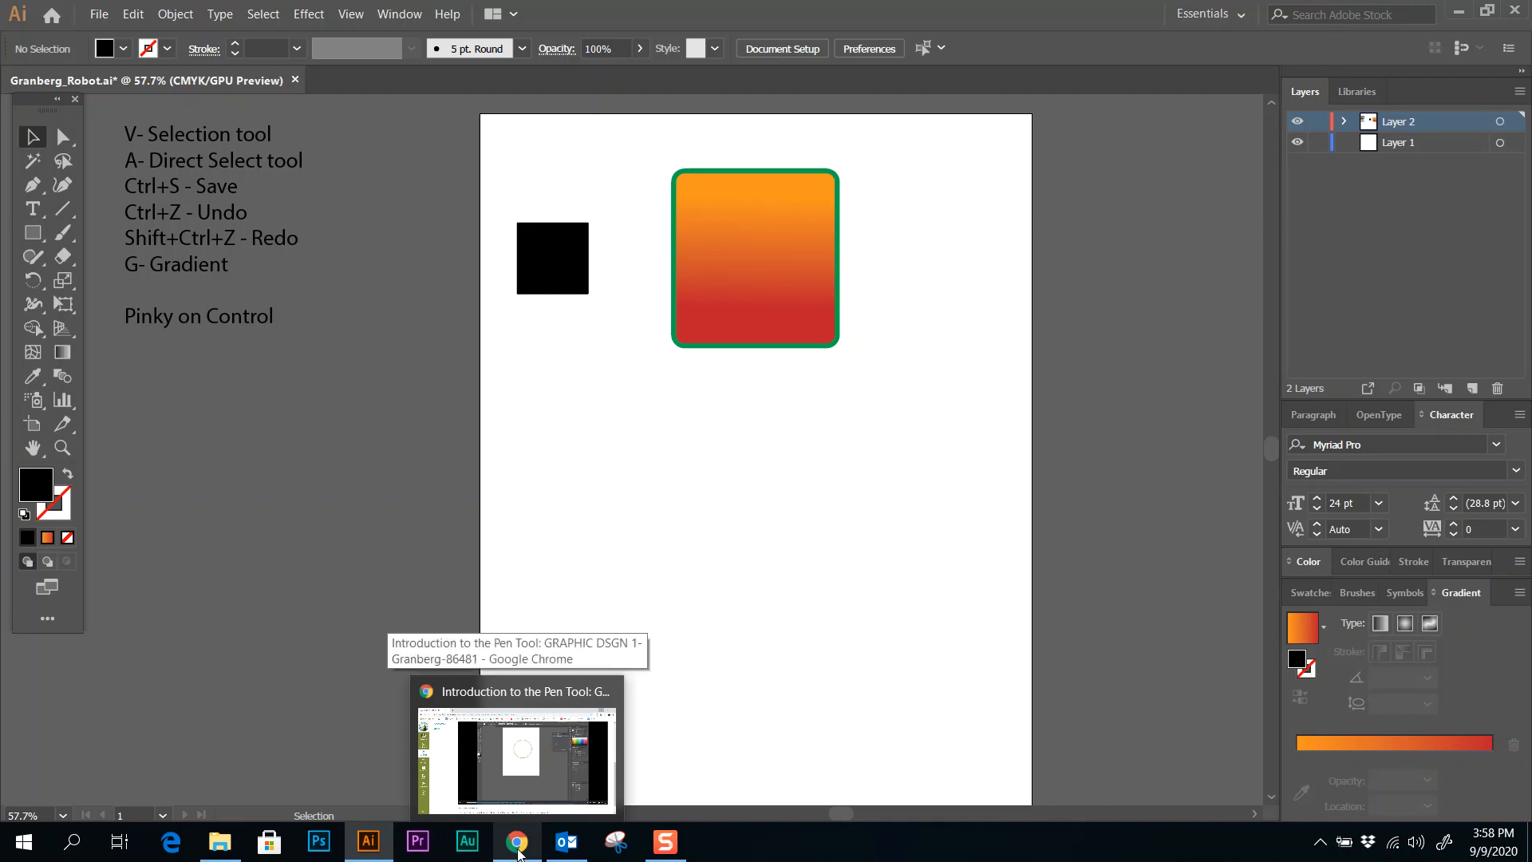
left_click(517, 848)
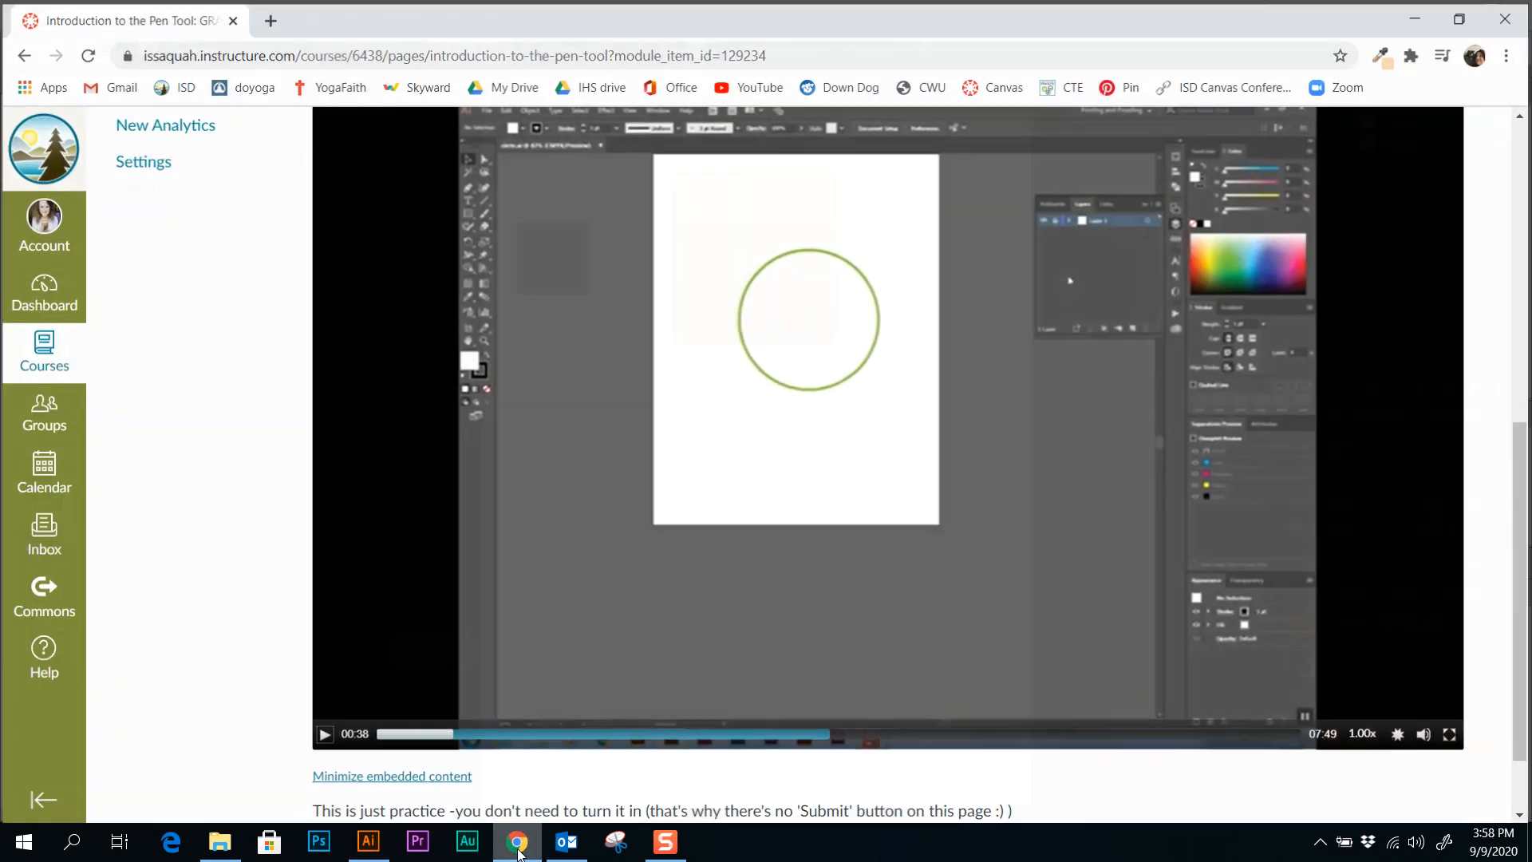
left_click(277, 27)
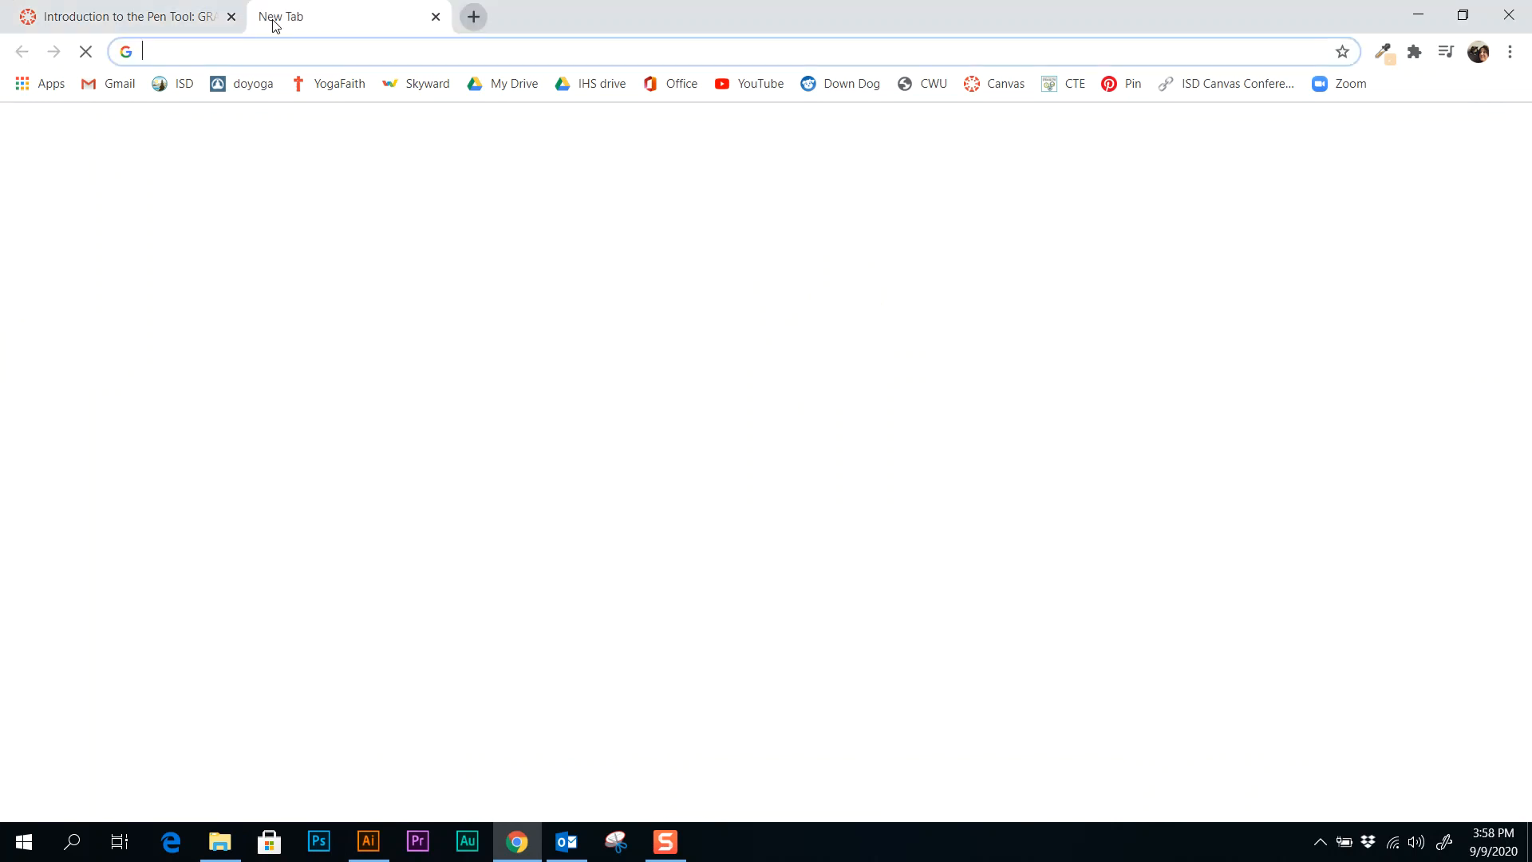
left_click(502, 53)
type("issyartdesign.weebly.com")
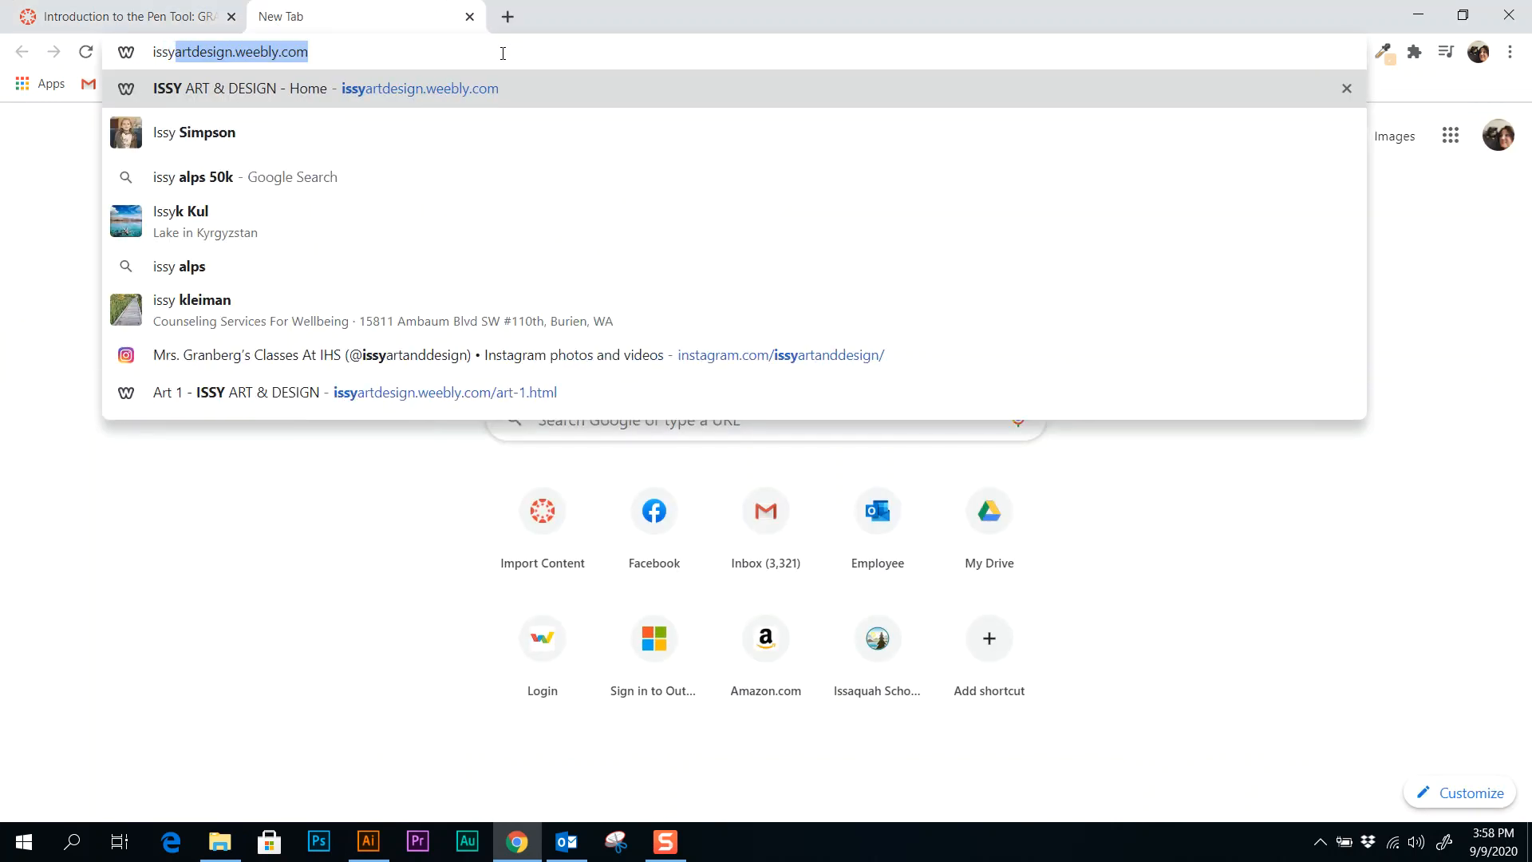
key("Return")
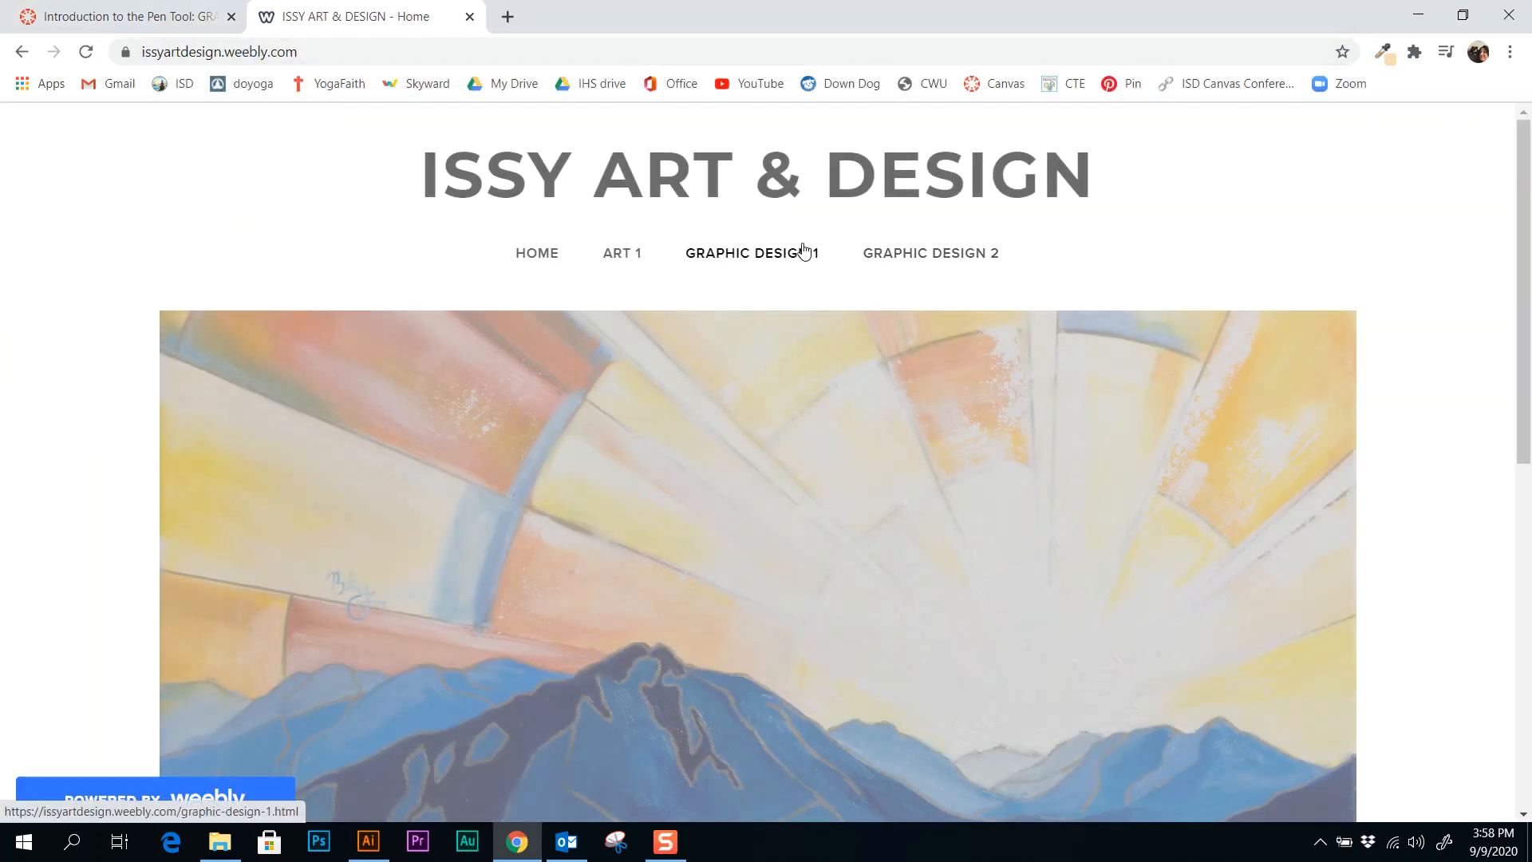
left_click(797, 252)
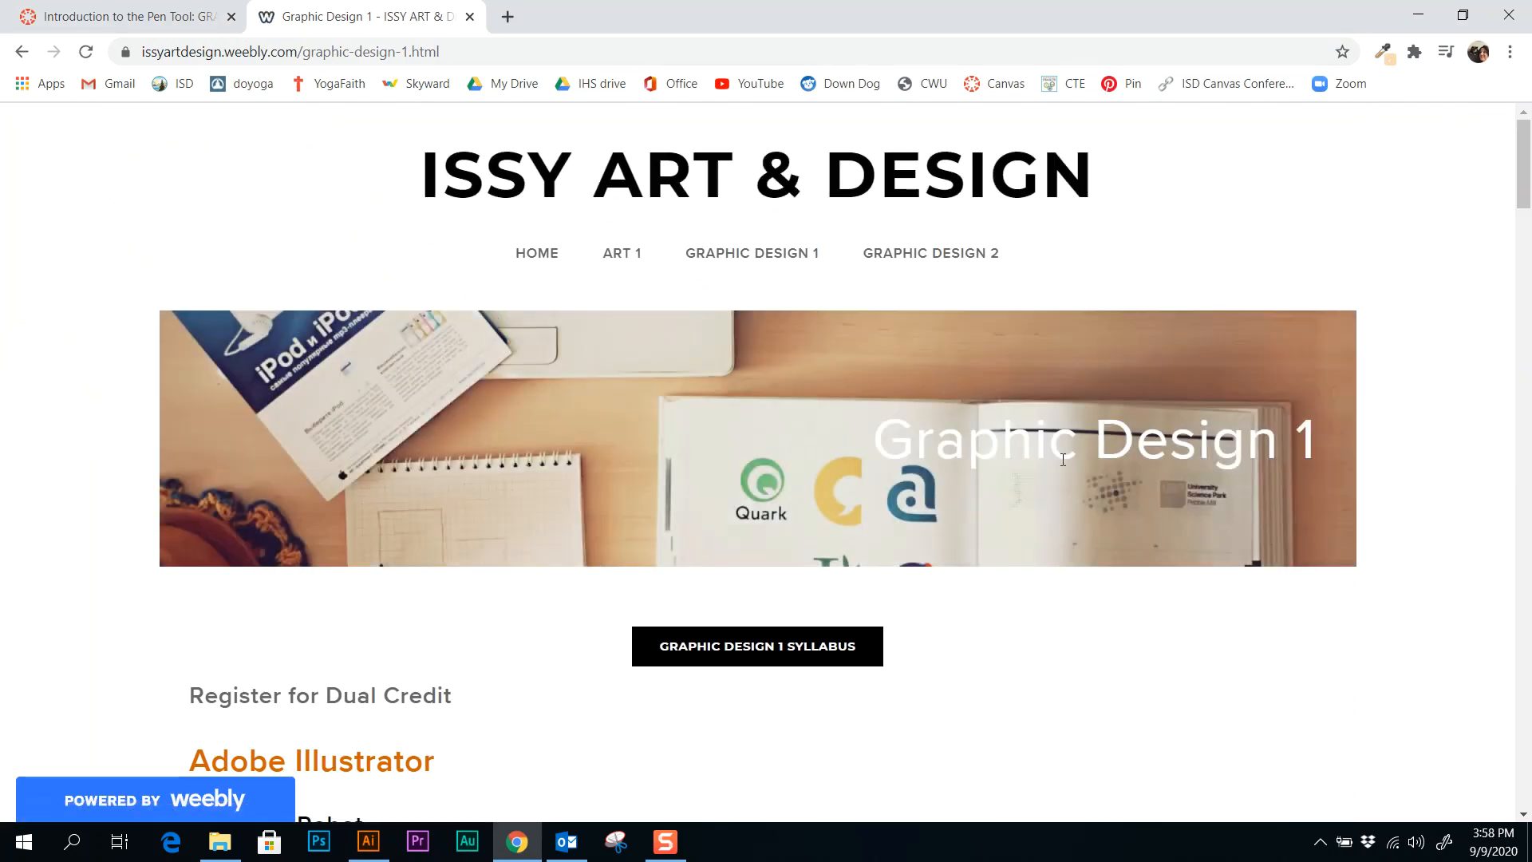
- Examine enlarged views of the first four robot project examples, from the starry-background figure to the orange robot with a hat
scroll(1010, 537, "down", 10)
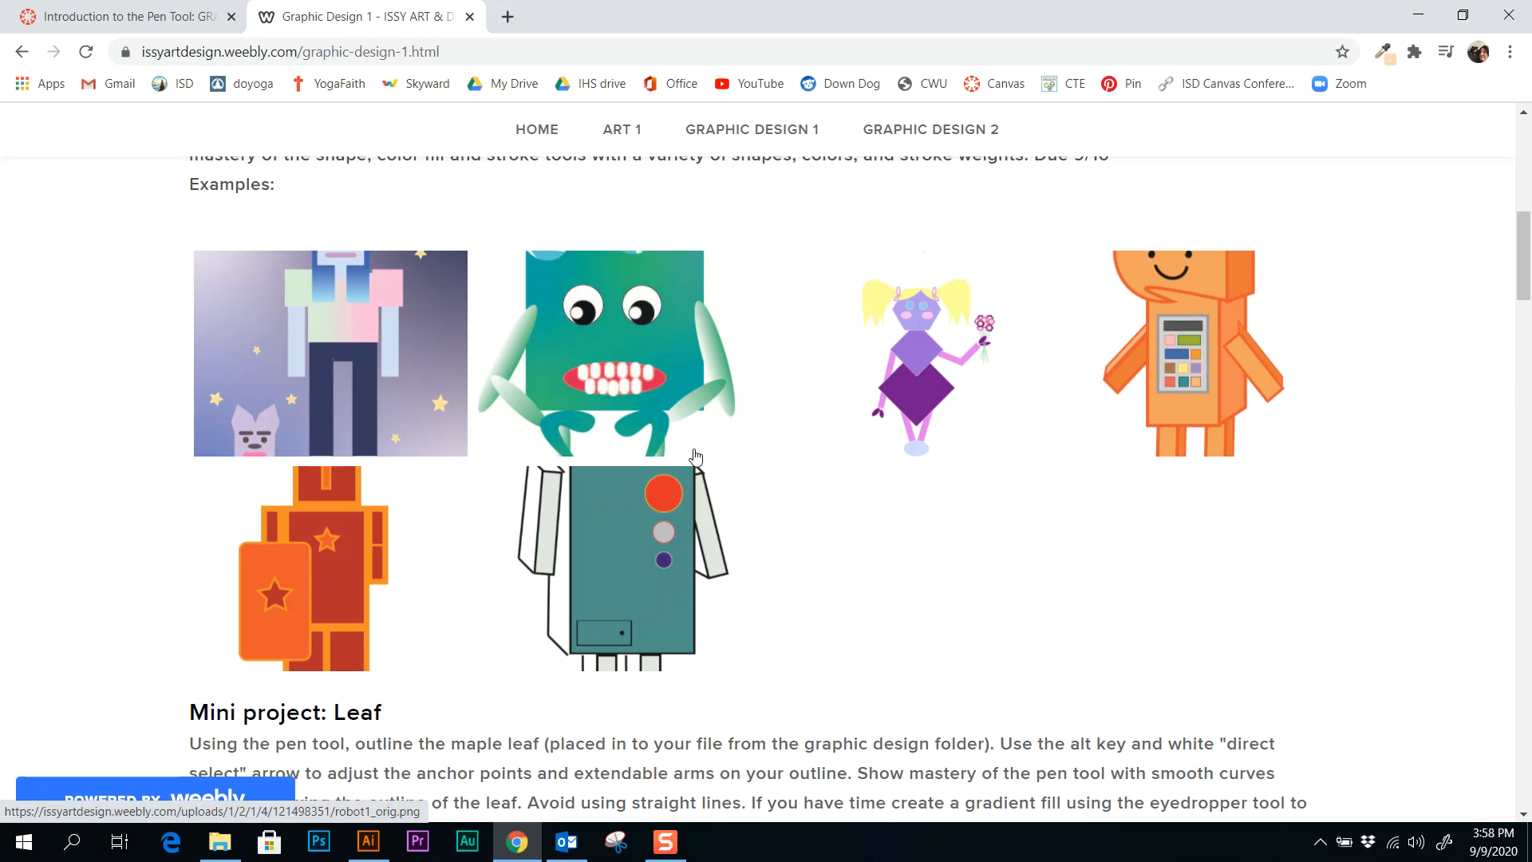
left_click(405, 443)
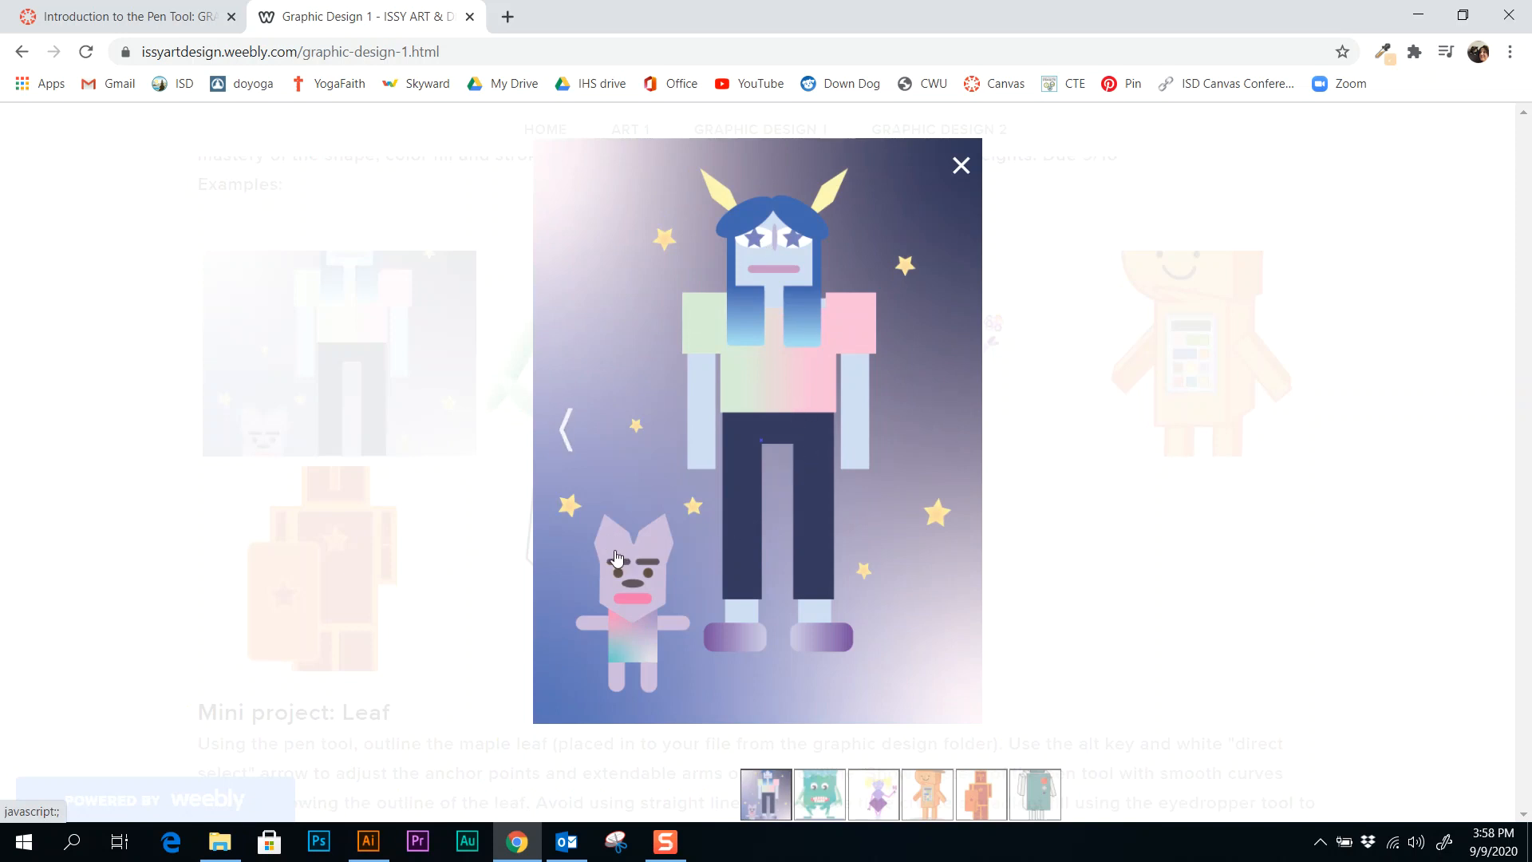
left_click(1076, 588)
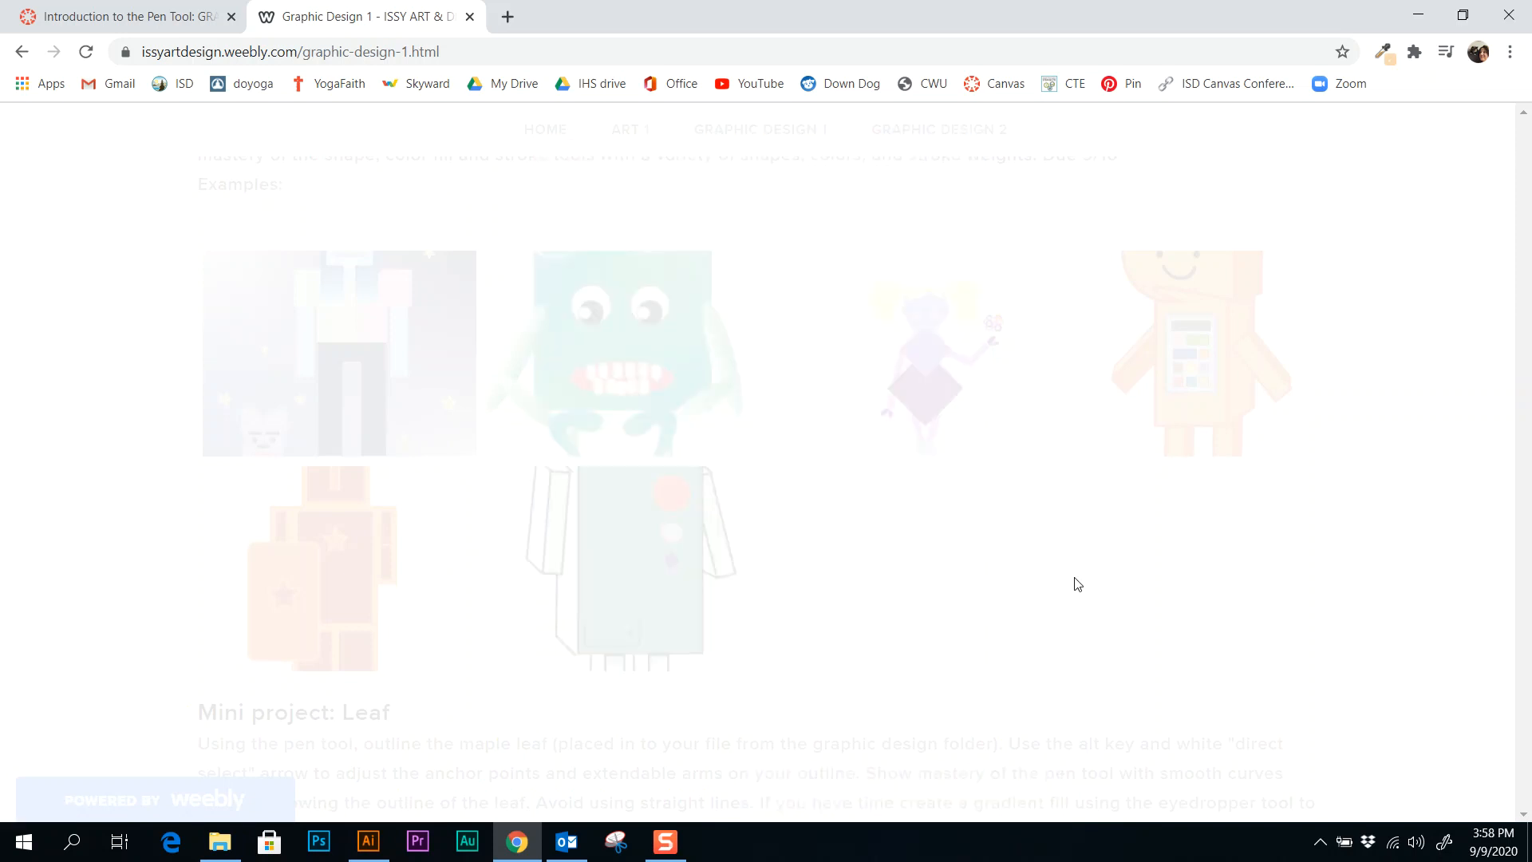
left_click(668, 387)
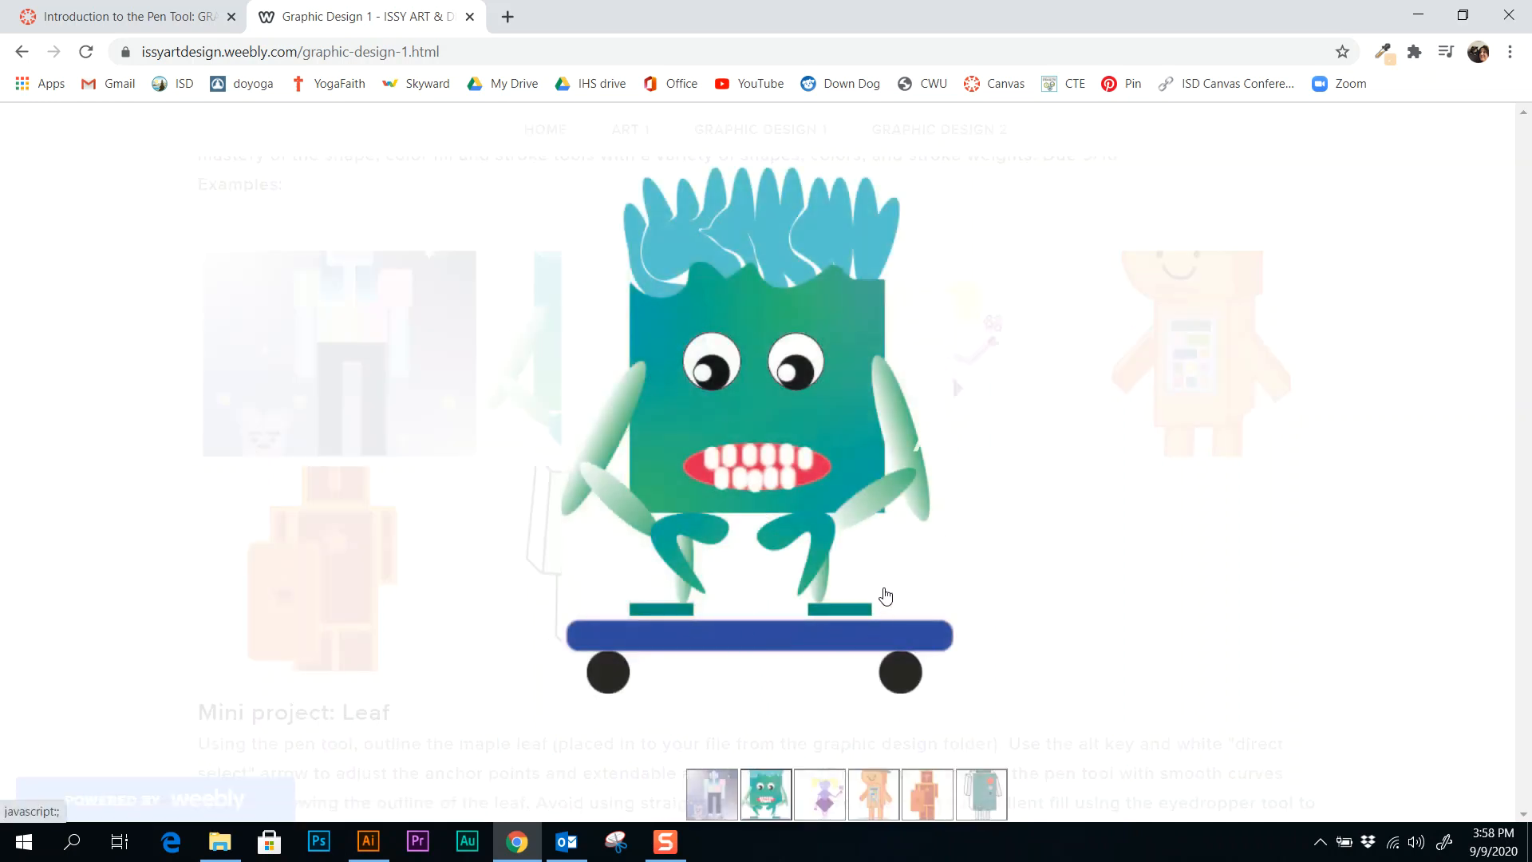
left_click(1012, 593)
left_click(936, 422)
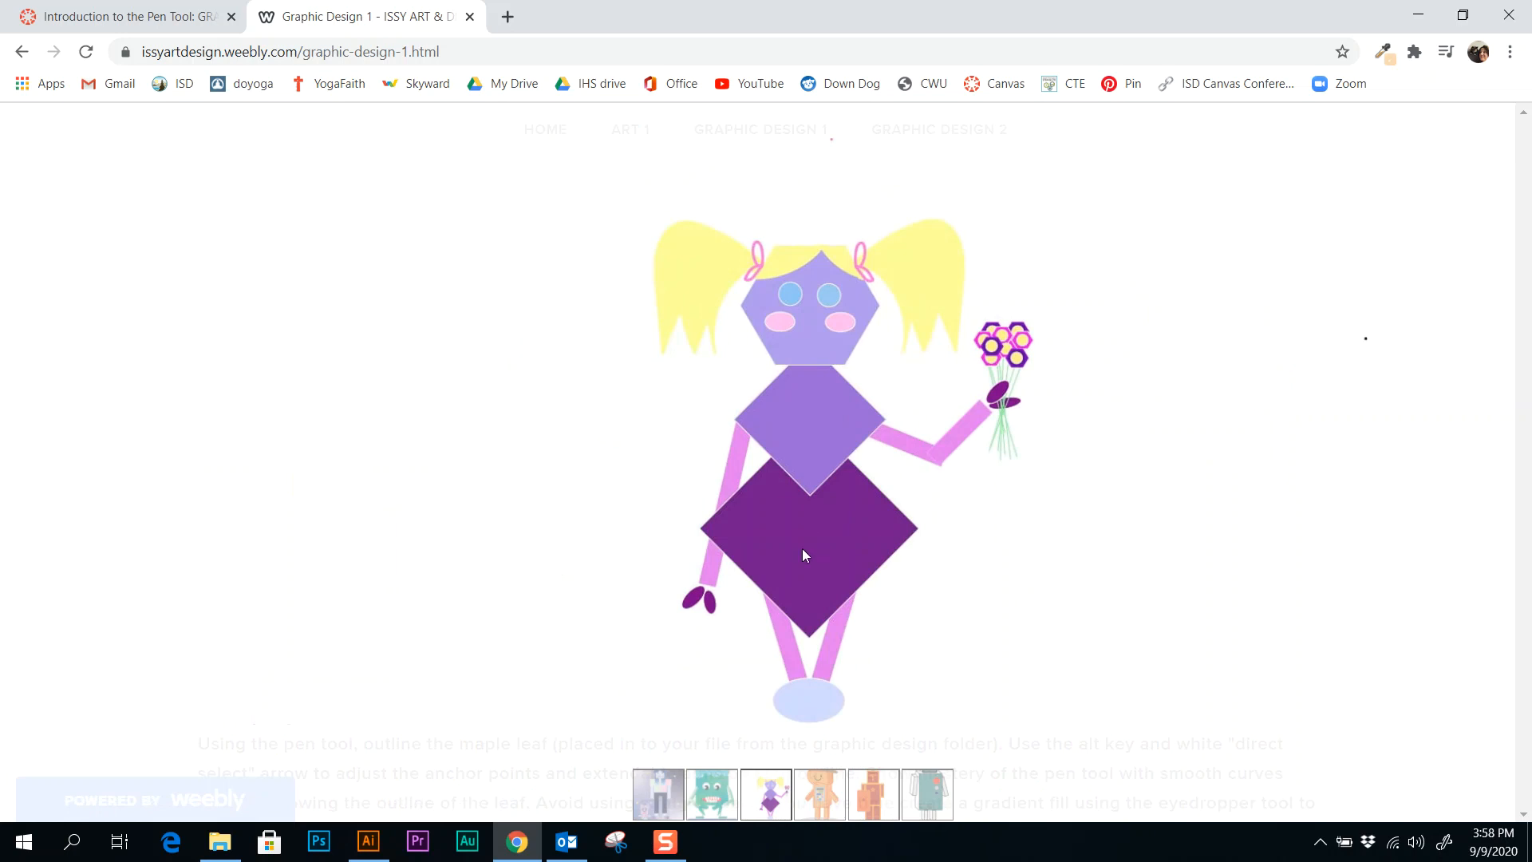
left_click(932, 650)
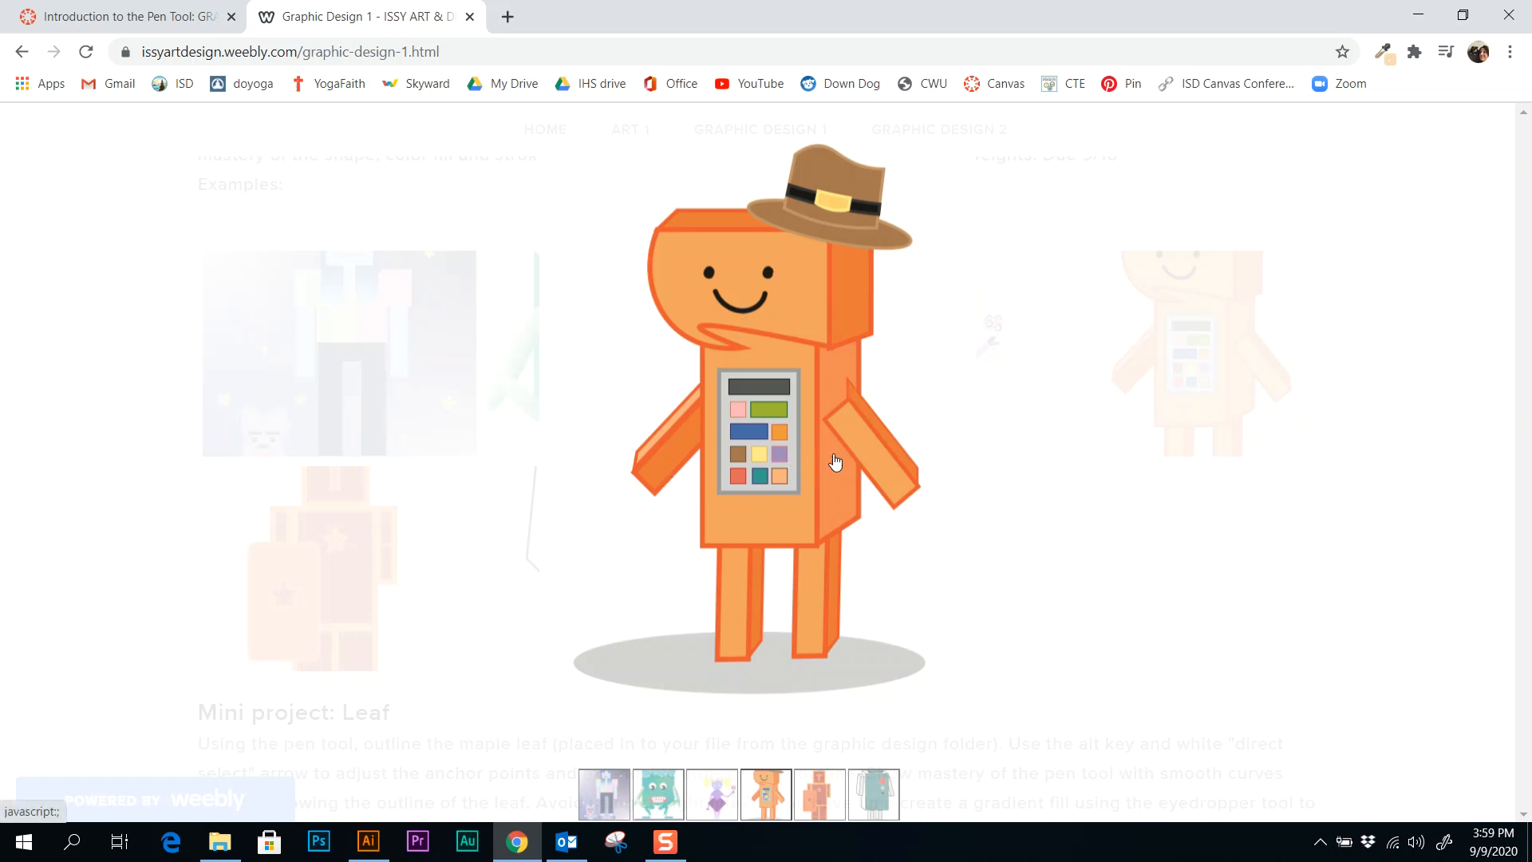
left_click(1175, 601)
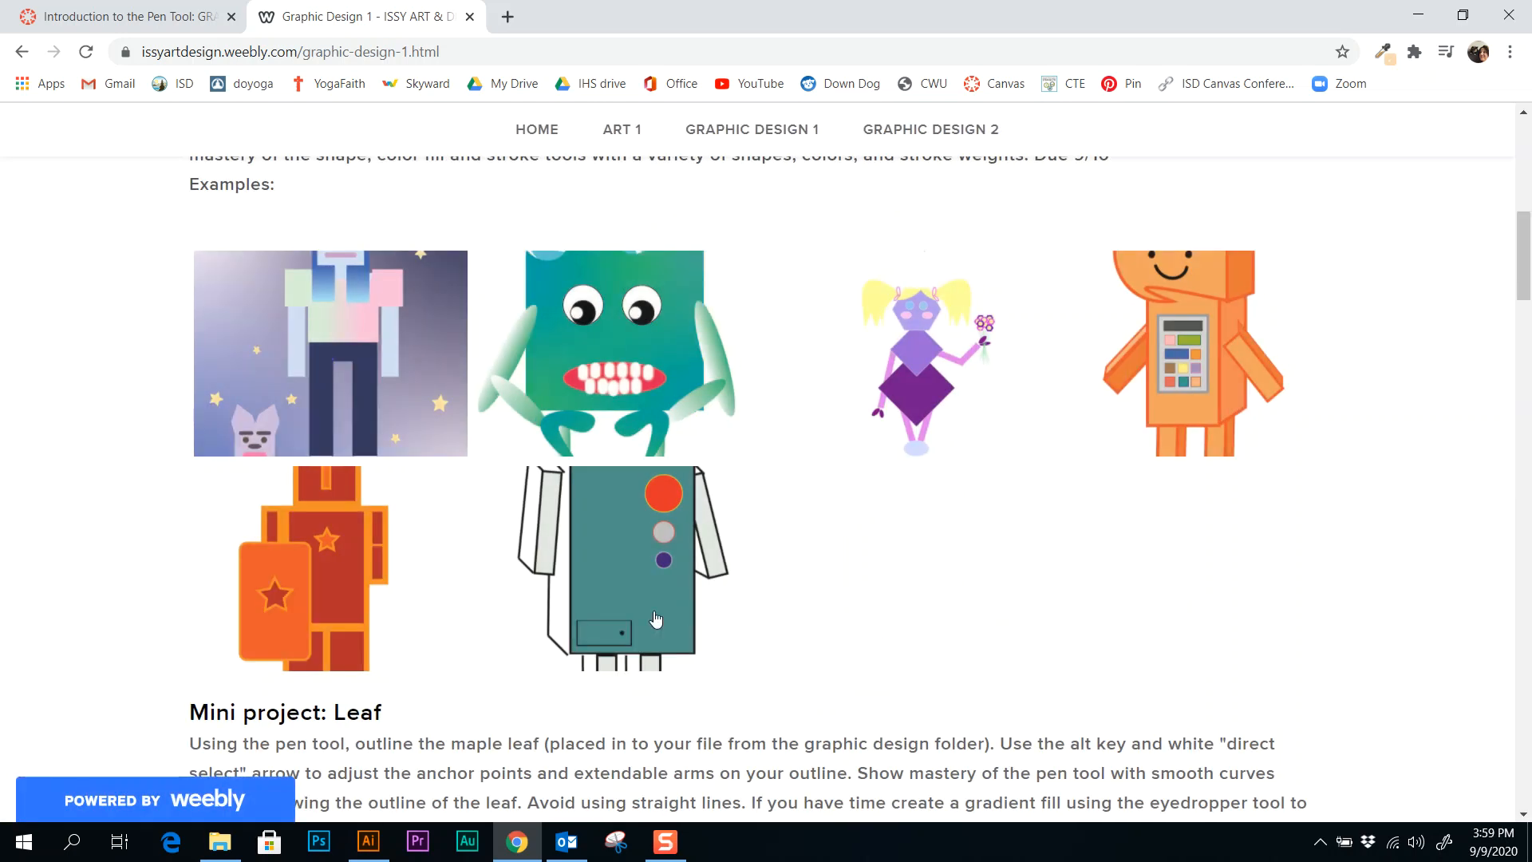
- Examine enlarged views of the red shield robot and the teal rocket robot, and return to the Project 1: Robot description
left_click(355, 603)
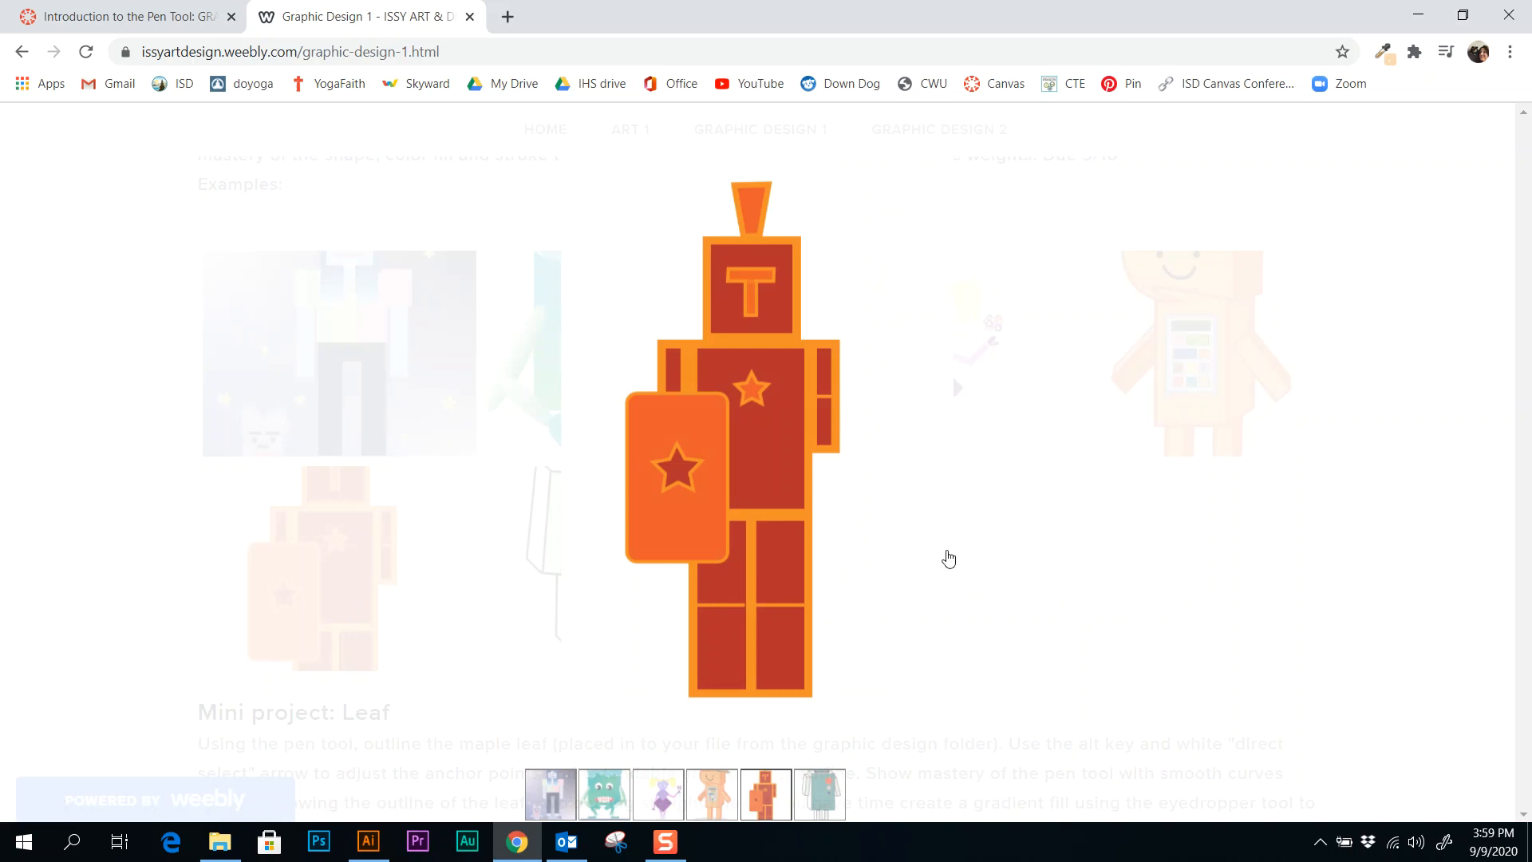
left_click(969, 597)
left_click(680, 561)
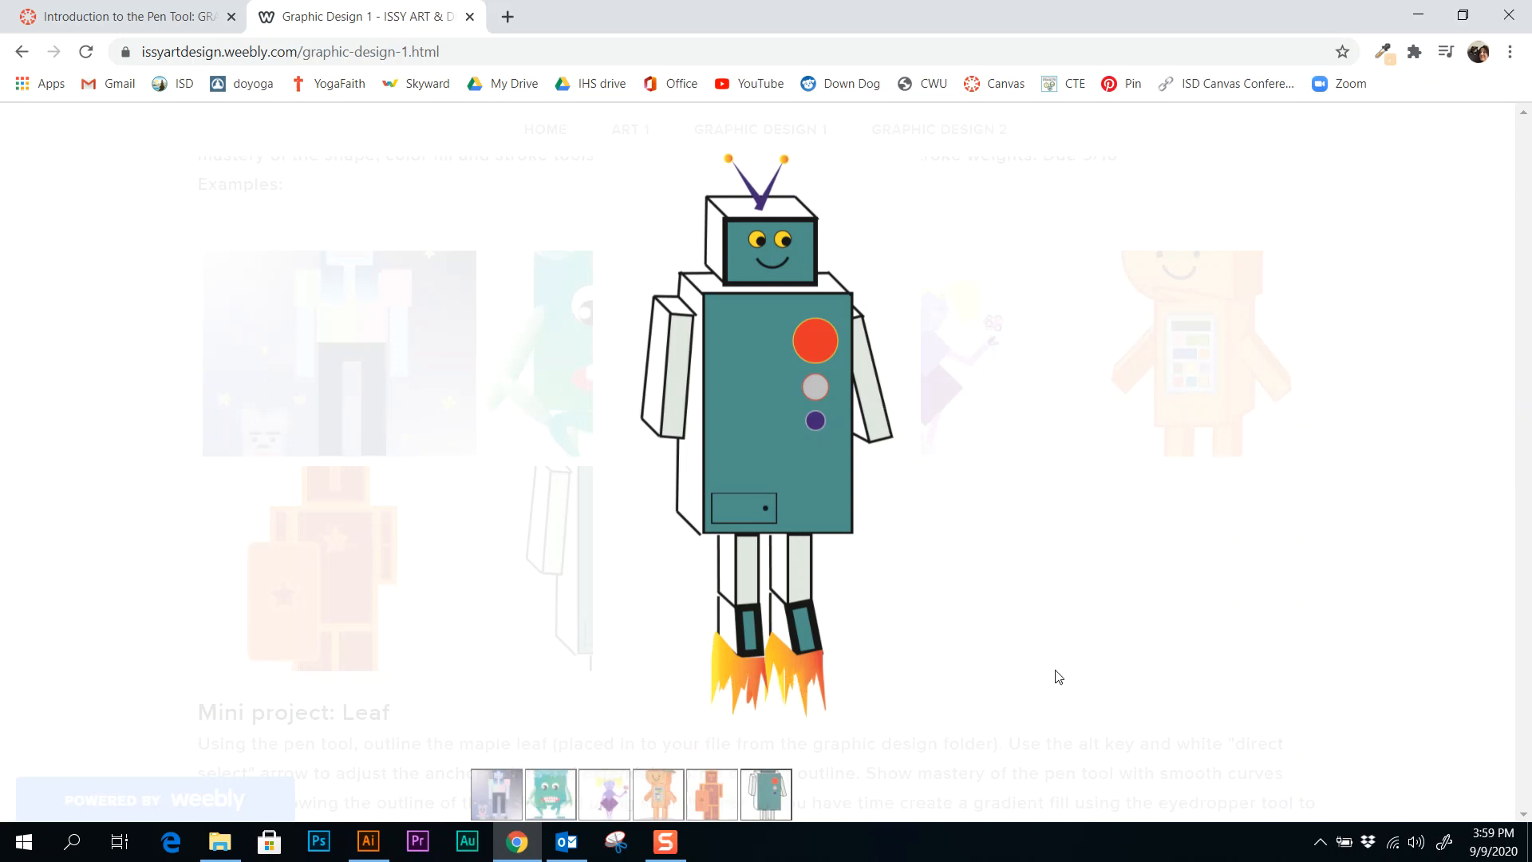
left_click(1109, 642)
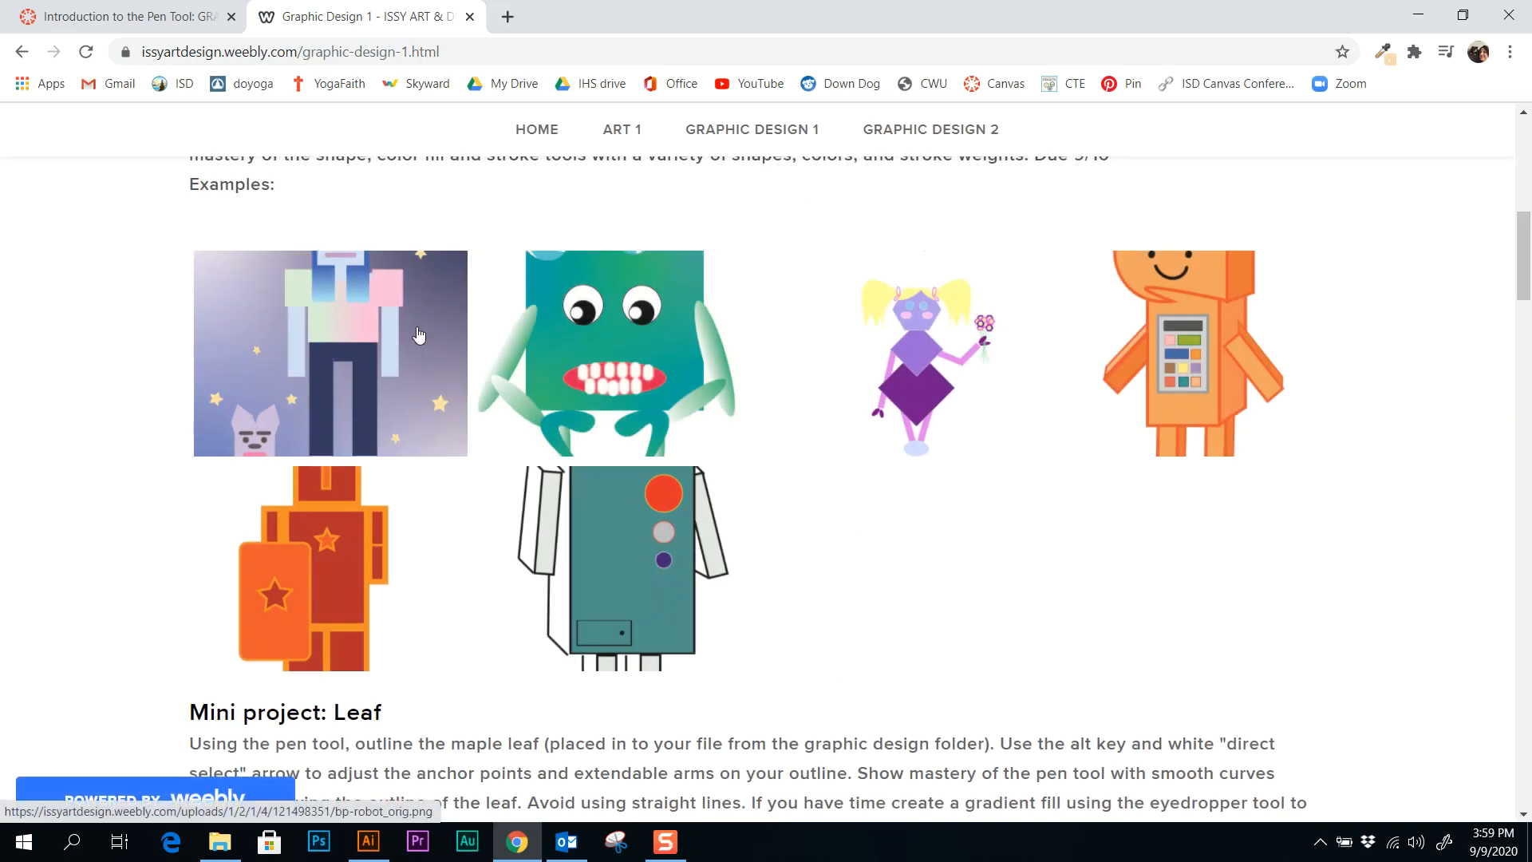
scroll(781, 521, "up", 1)
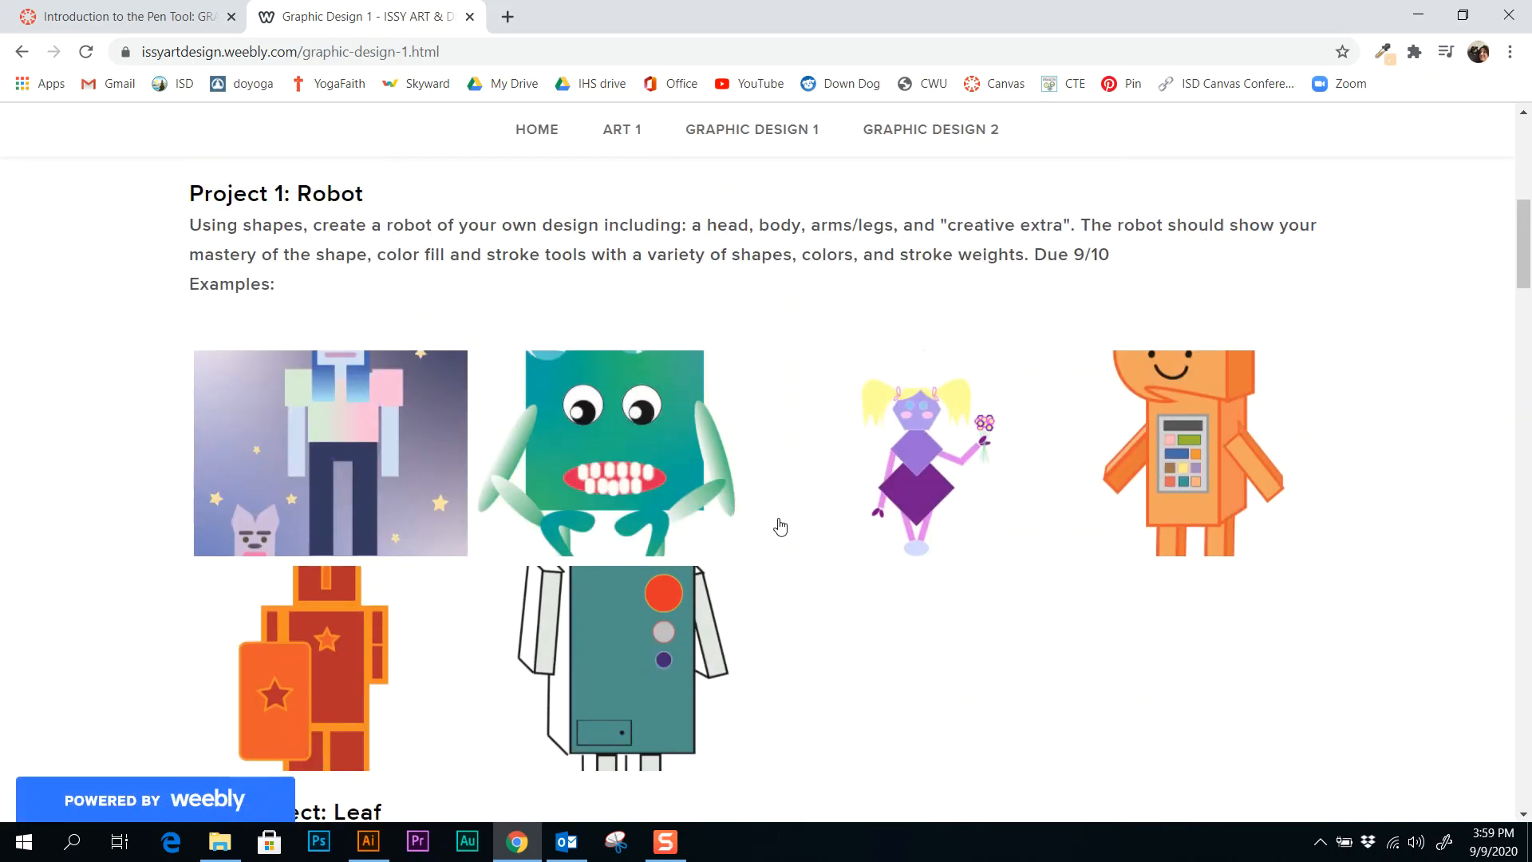
- Switch back to Illustrator and move the black square so it overlaps the rounded rectangle's lower-left corner
left_click(368, 841)
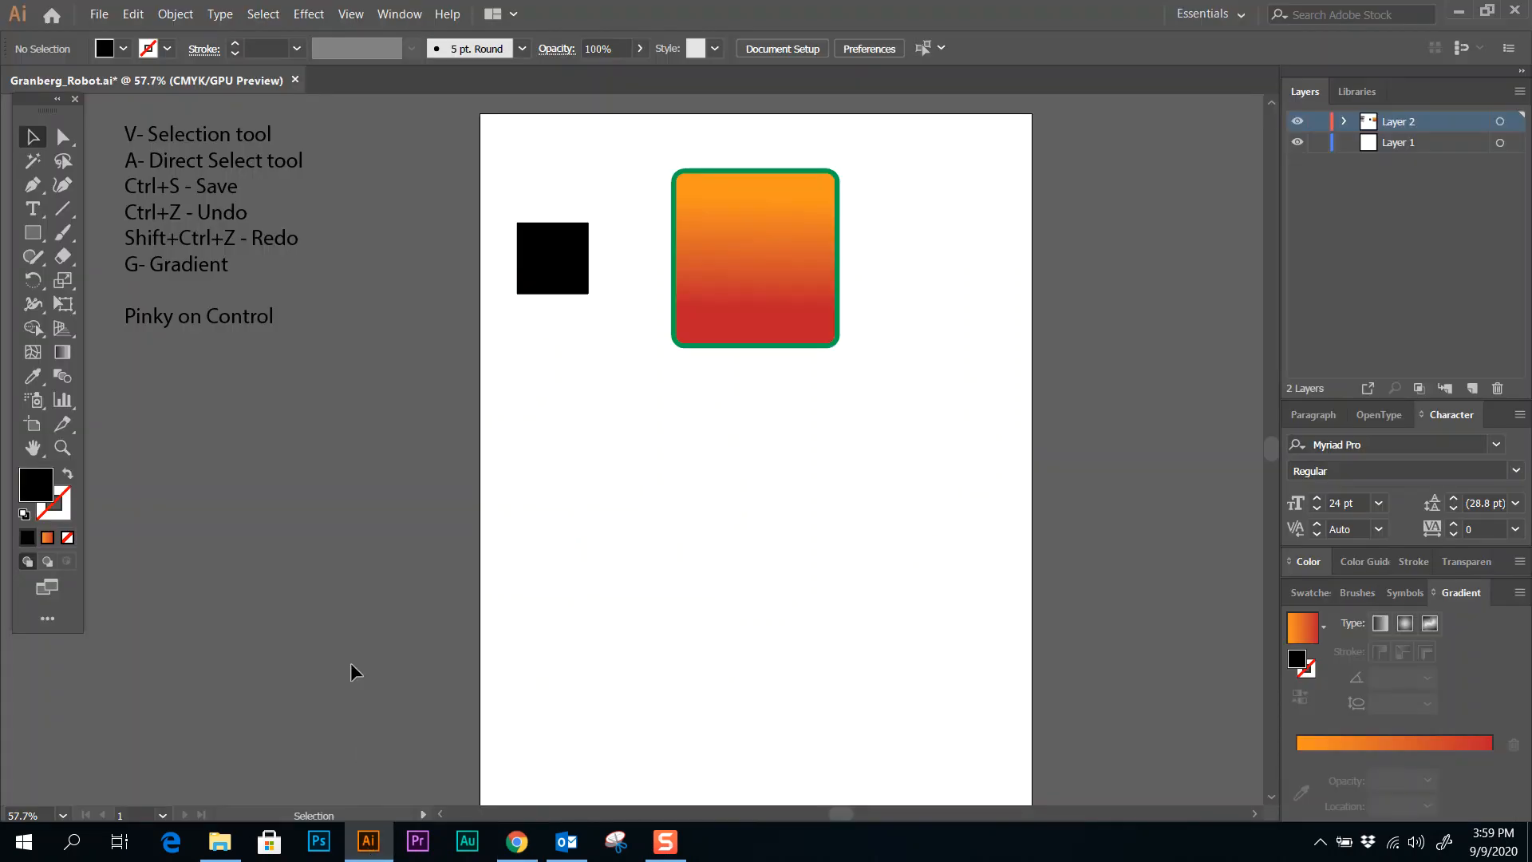
left_click_drag(554, 274, 665, 358)
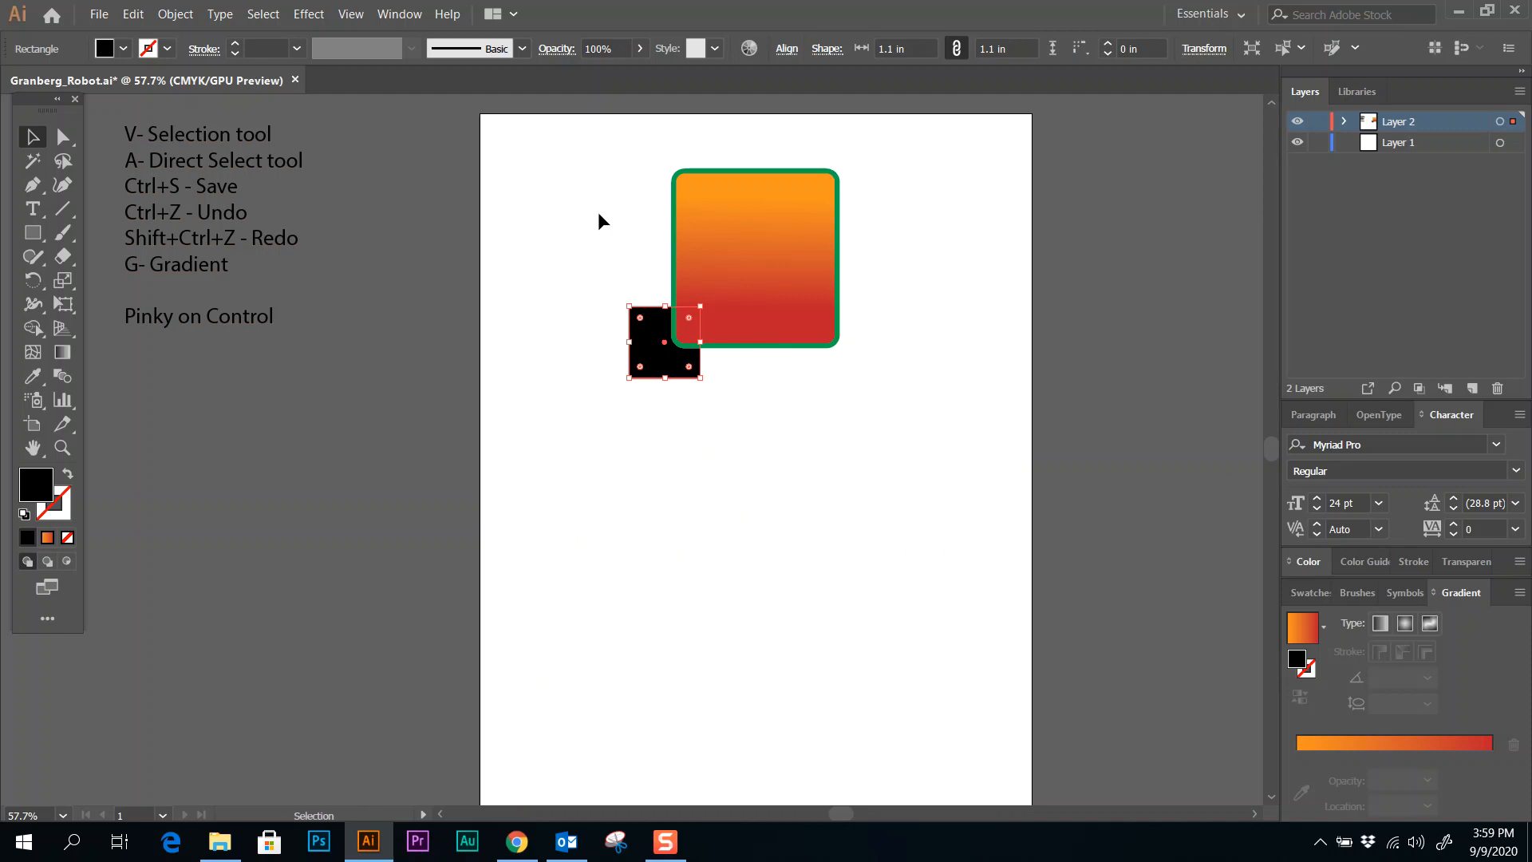
- Select the black square and the rounded rectangle together, try moving them as a pair, shift them slightly right, and reselect both
left_click_drag(593, 204, 848, 407)
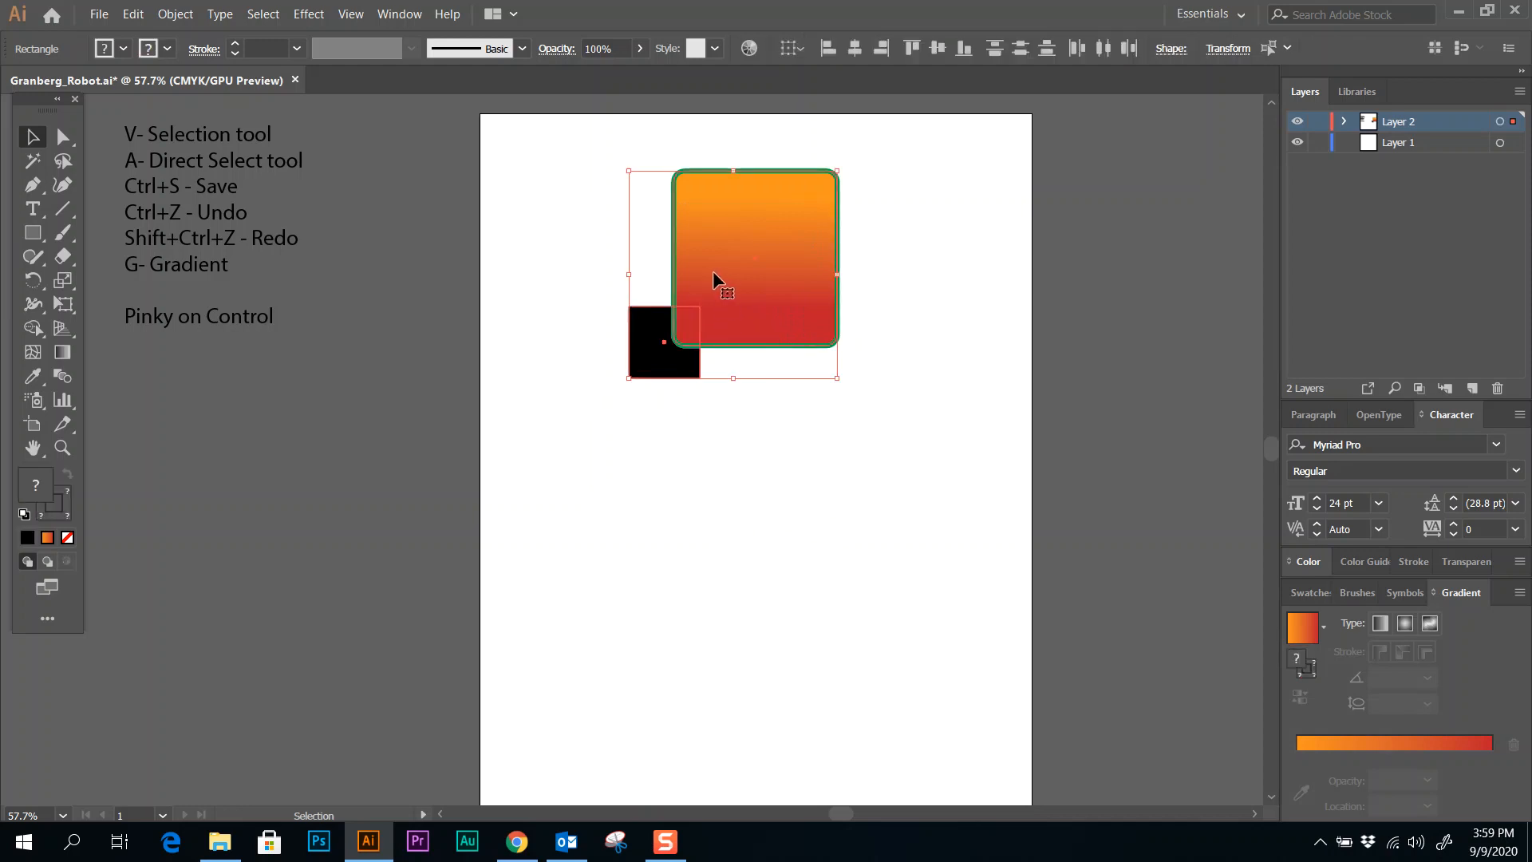
left_click_drag(701, 285, 844, 363)
key("ctrl+z")
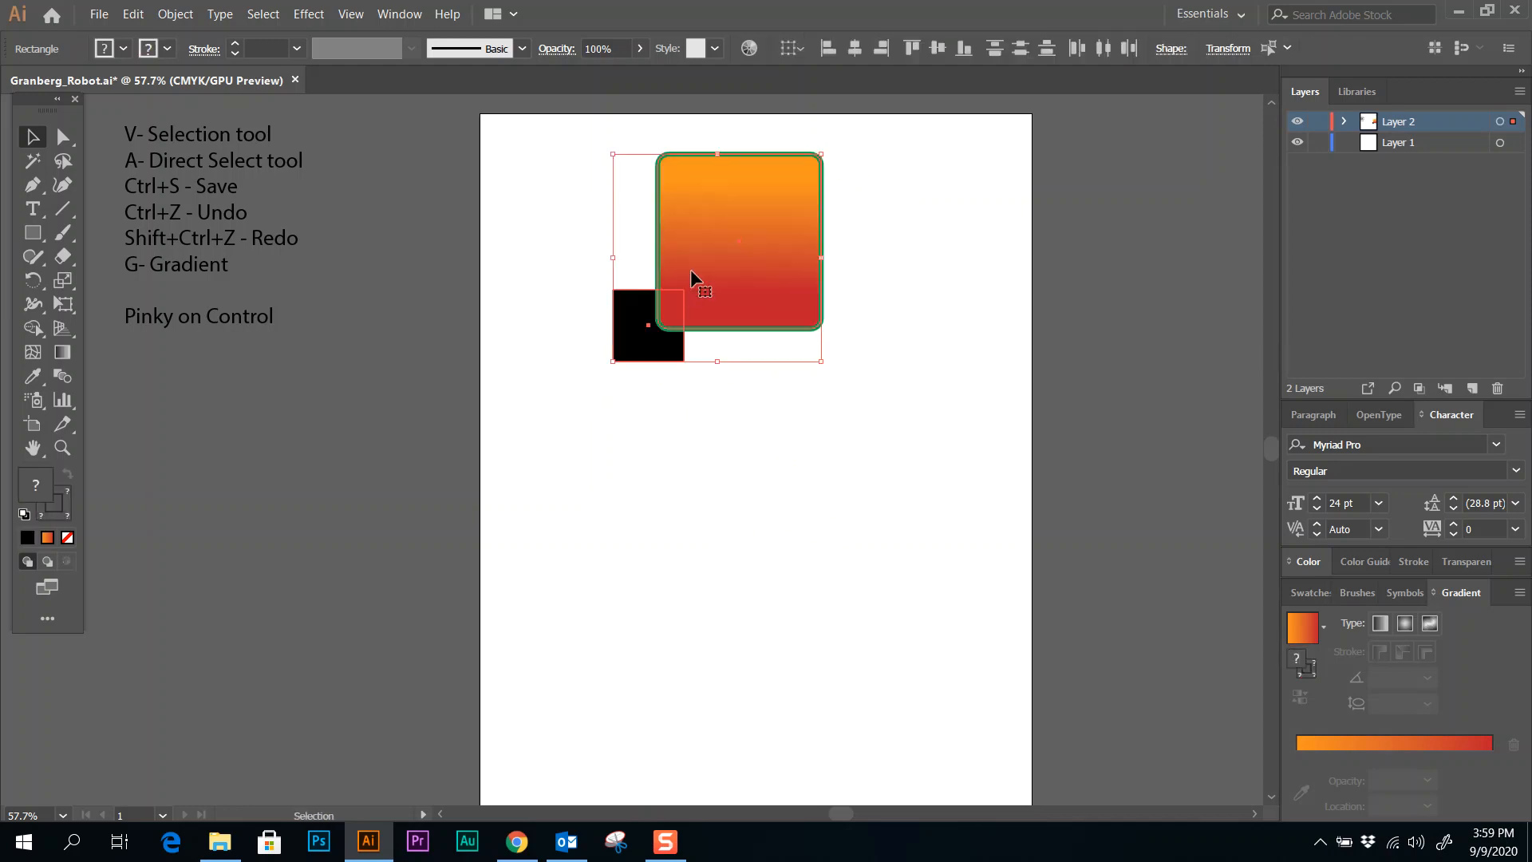
left_click_drag(636, 328, 735, 463)
key("ctrl+z")
left_click_drag(707, 319, 760, 315)
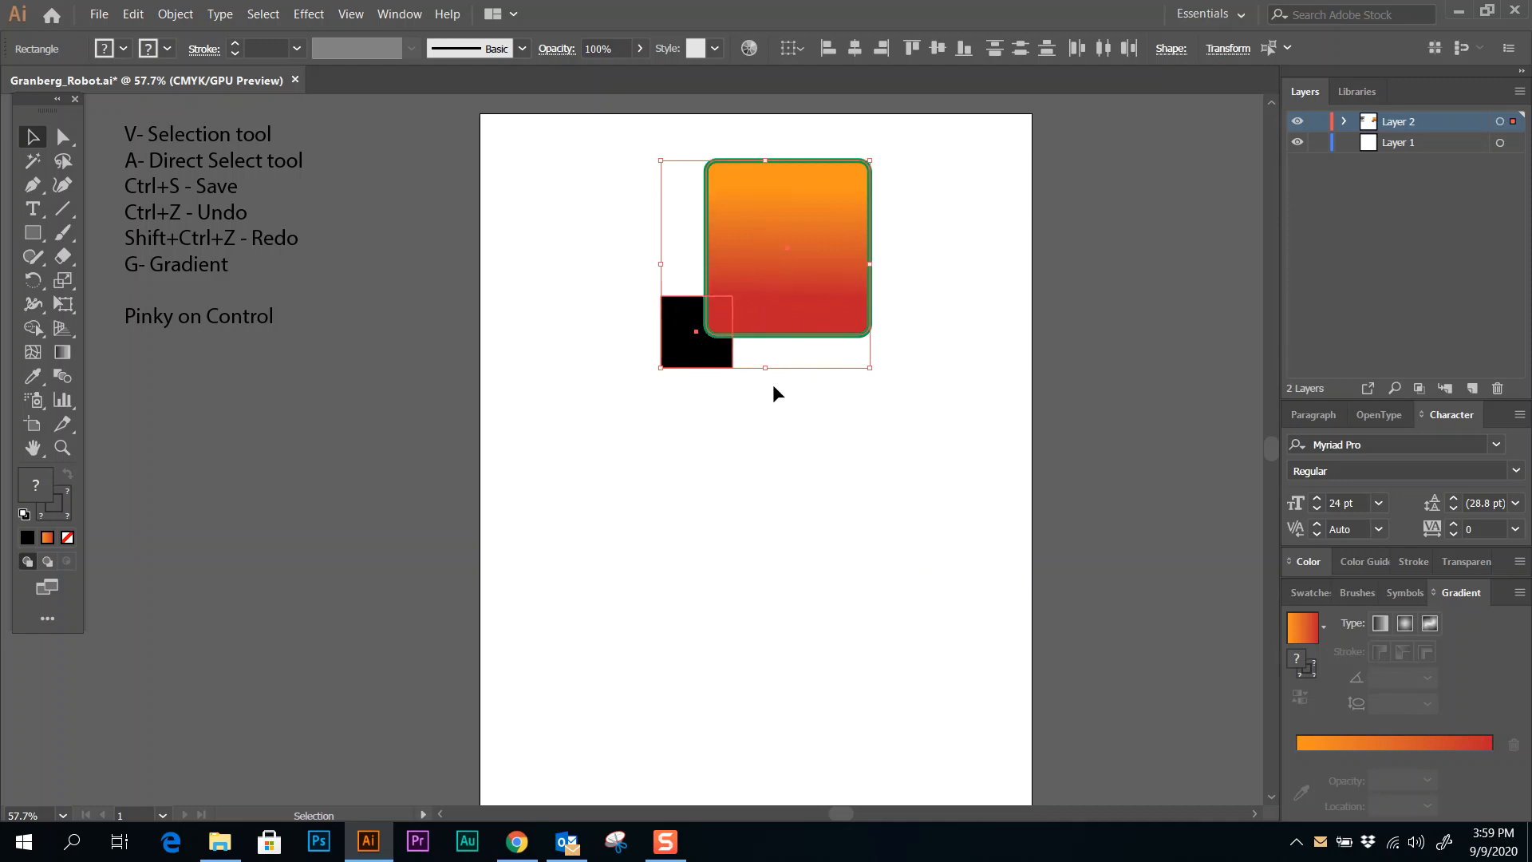
mouse_move(806, 295)
left_mouse_down()
mouse_move(824, 438)
mouse_move(745, 499)
mouse_move(759, 308)
mouse_move(801, 304)
mouse_move(798, 291)
left_mouse_up()
left_click(616, 219)
left_click_drag(616, 219, 905, 432)
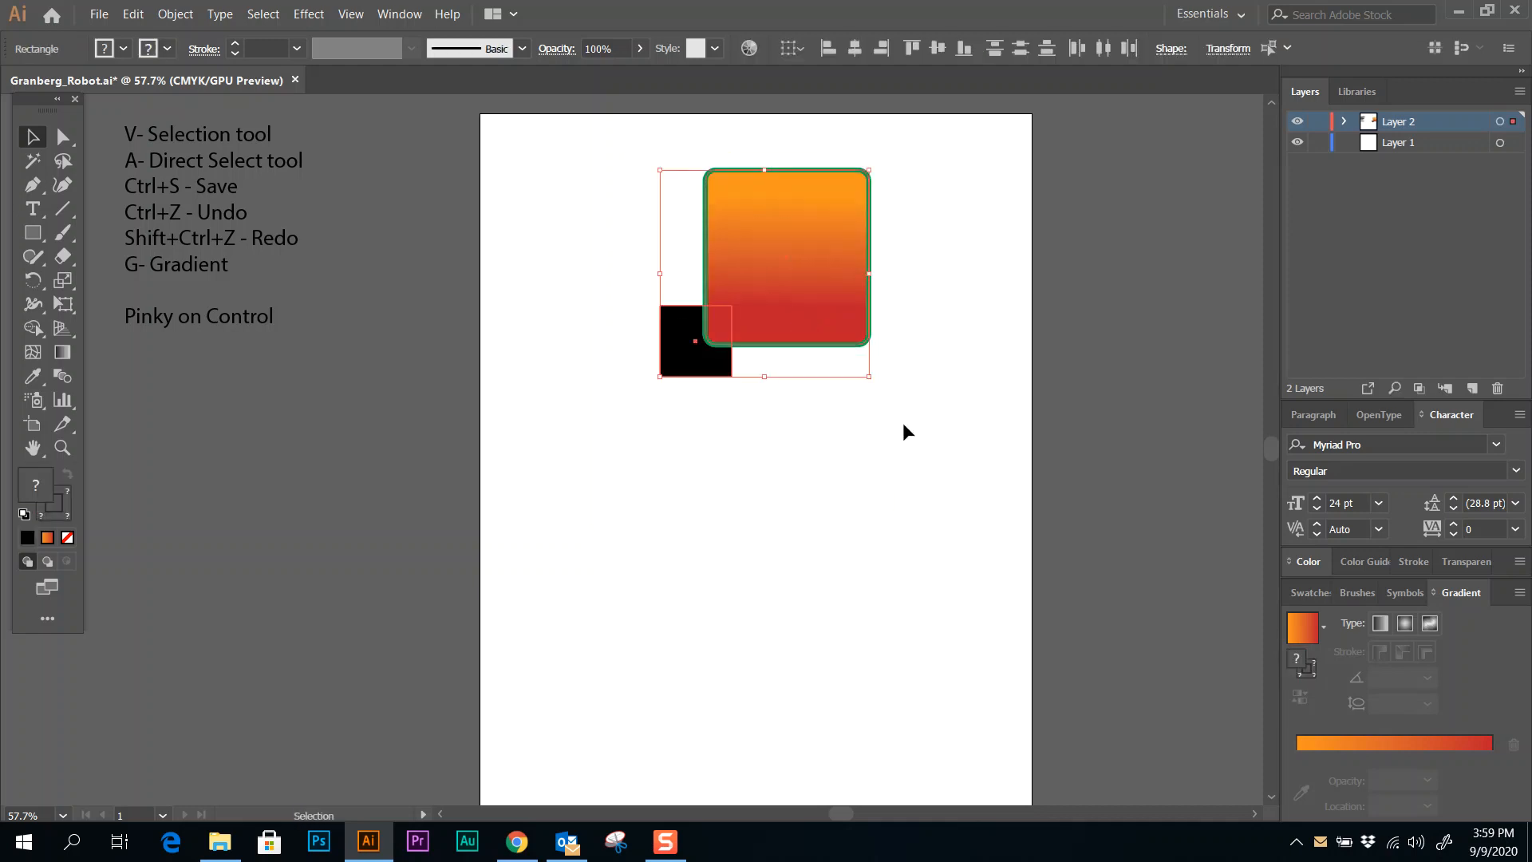
- Select all artwork on Layer 2 through its layer selection indicator, and clear the selection
left_click(928, 411)
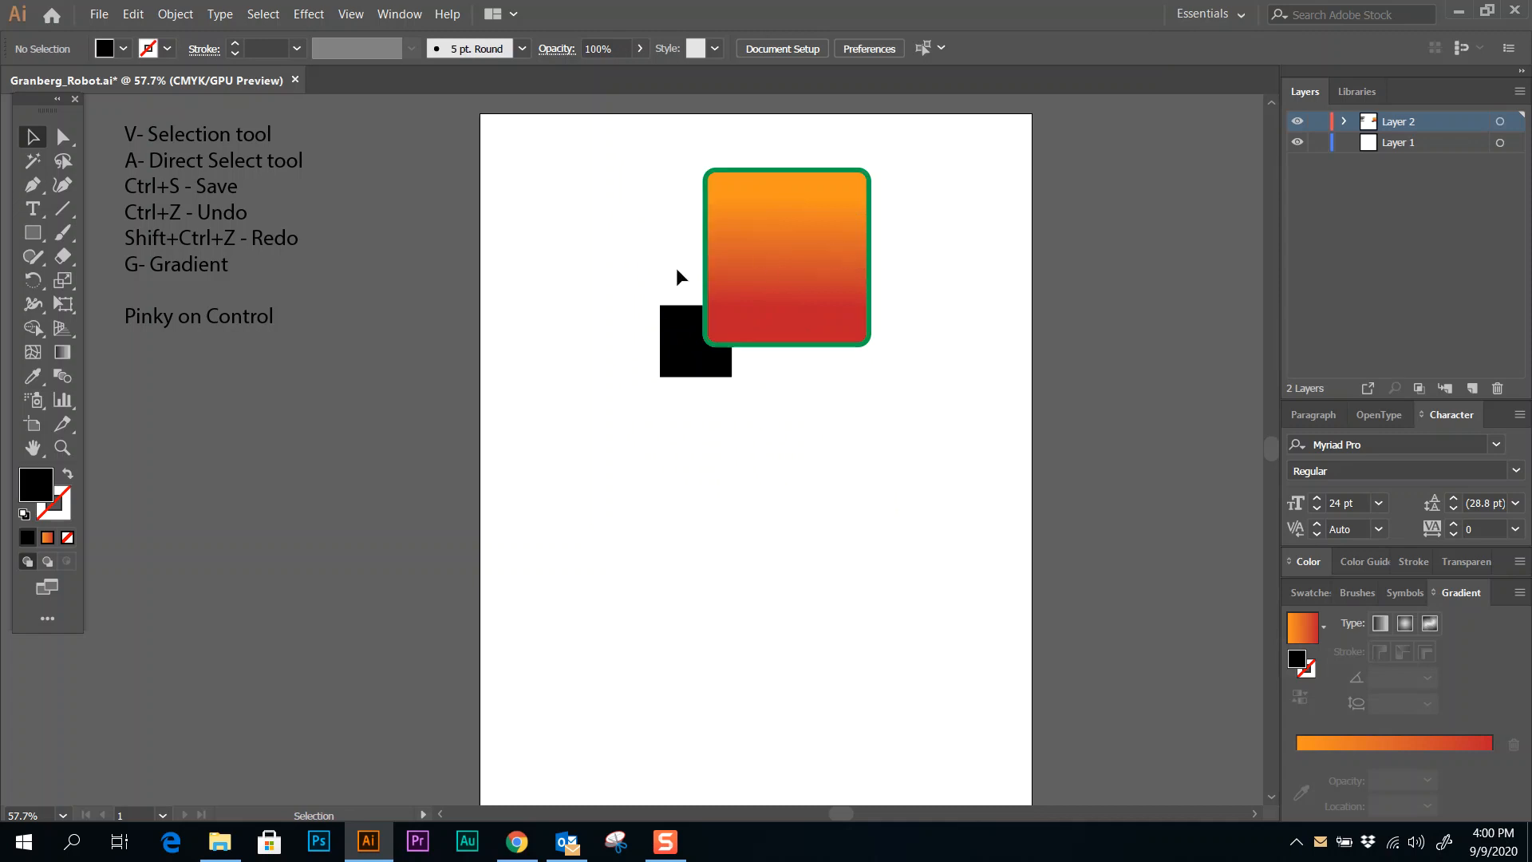
left_click_drag(688, 309, 906, 339)
left_click(1008, 307)
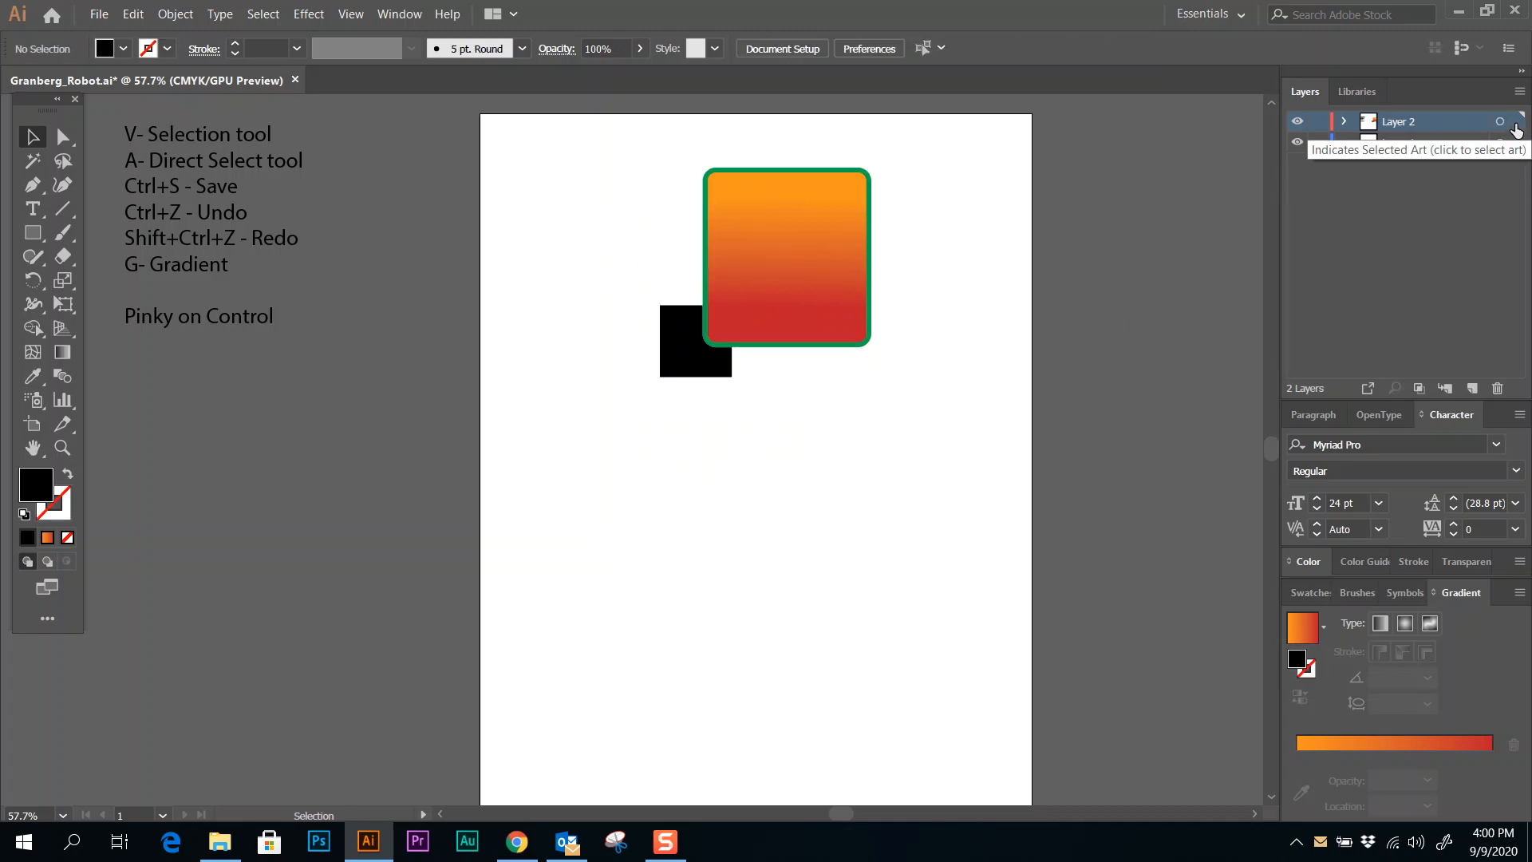
left_click(1516, 125)
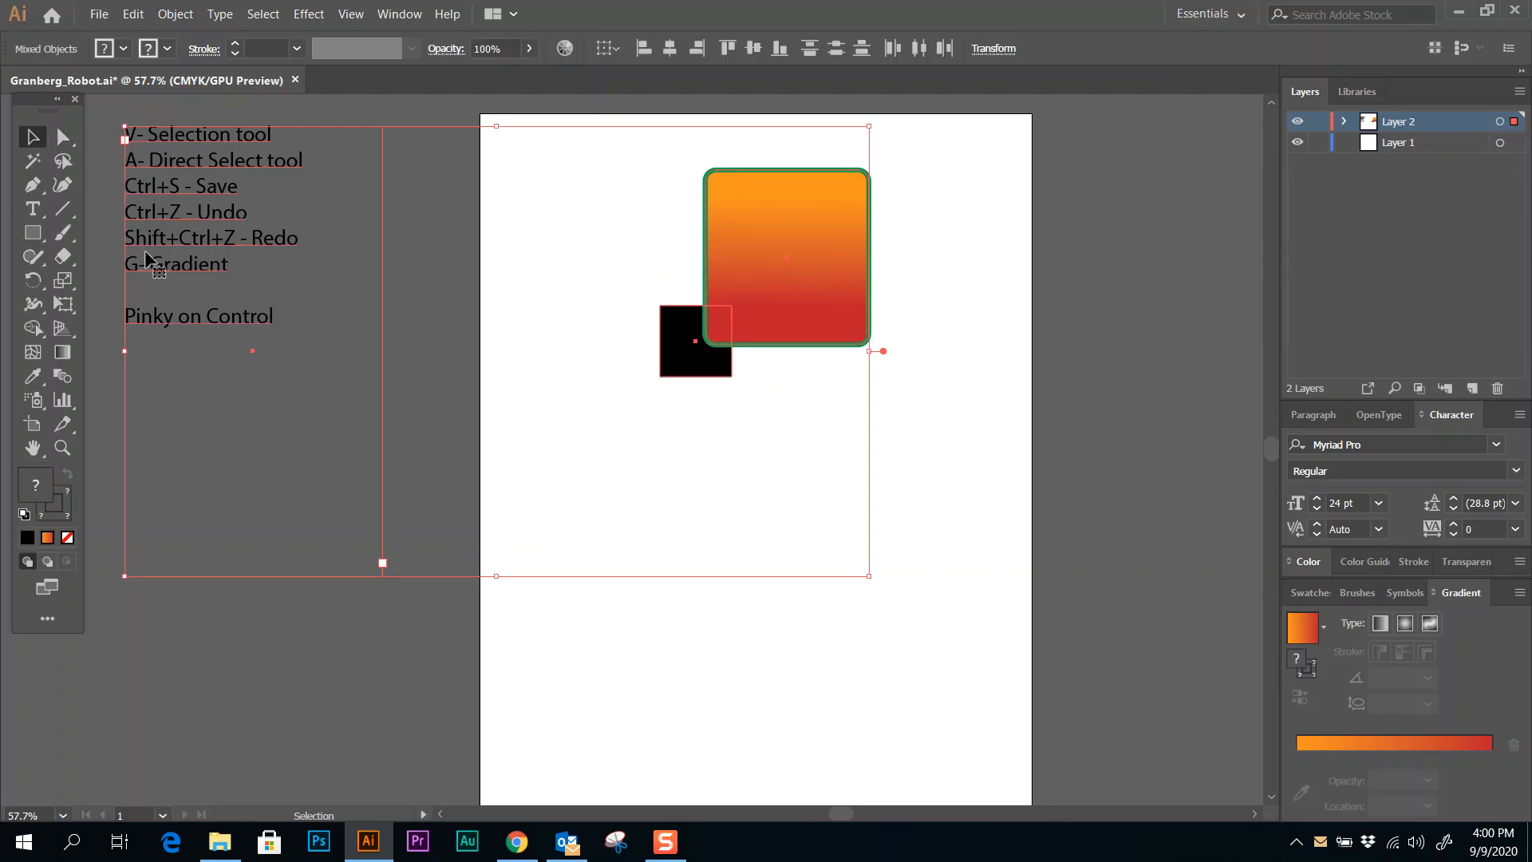
left_click(247, 658)
- Select the shortcut notes text block, transfer it from Layer 2 to Layer 1, and deselect it
left_click(273, 165)
key("ctrl+shift+a")
left_click(258, 213)
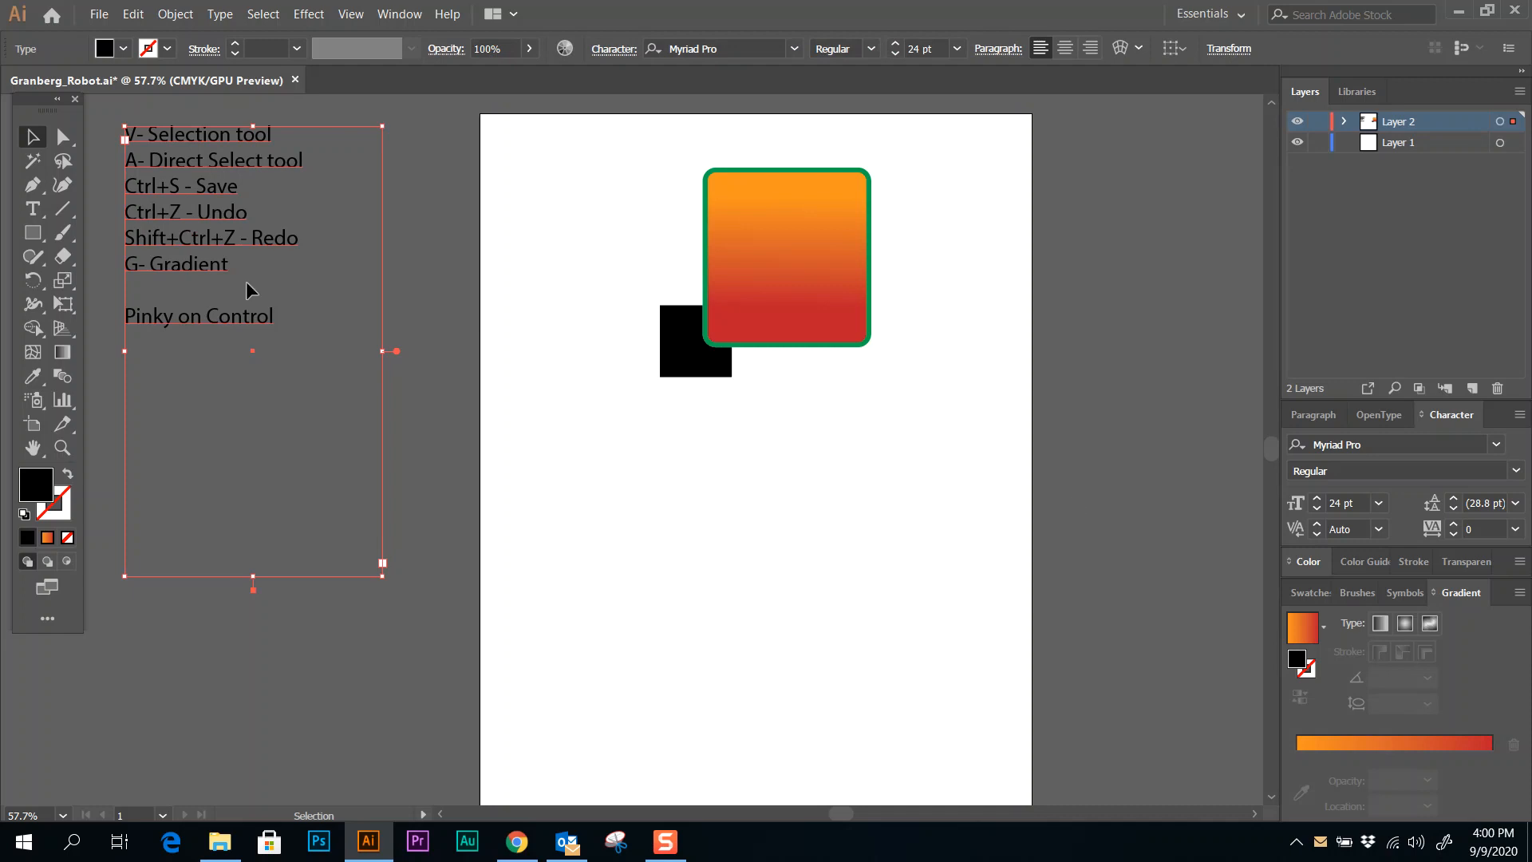
key("ctrl+shift+a")
left_click(134, 206)
left_click_drag(1513, 146, 1514, 144)
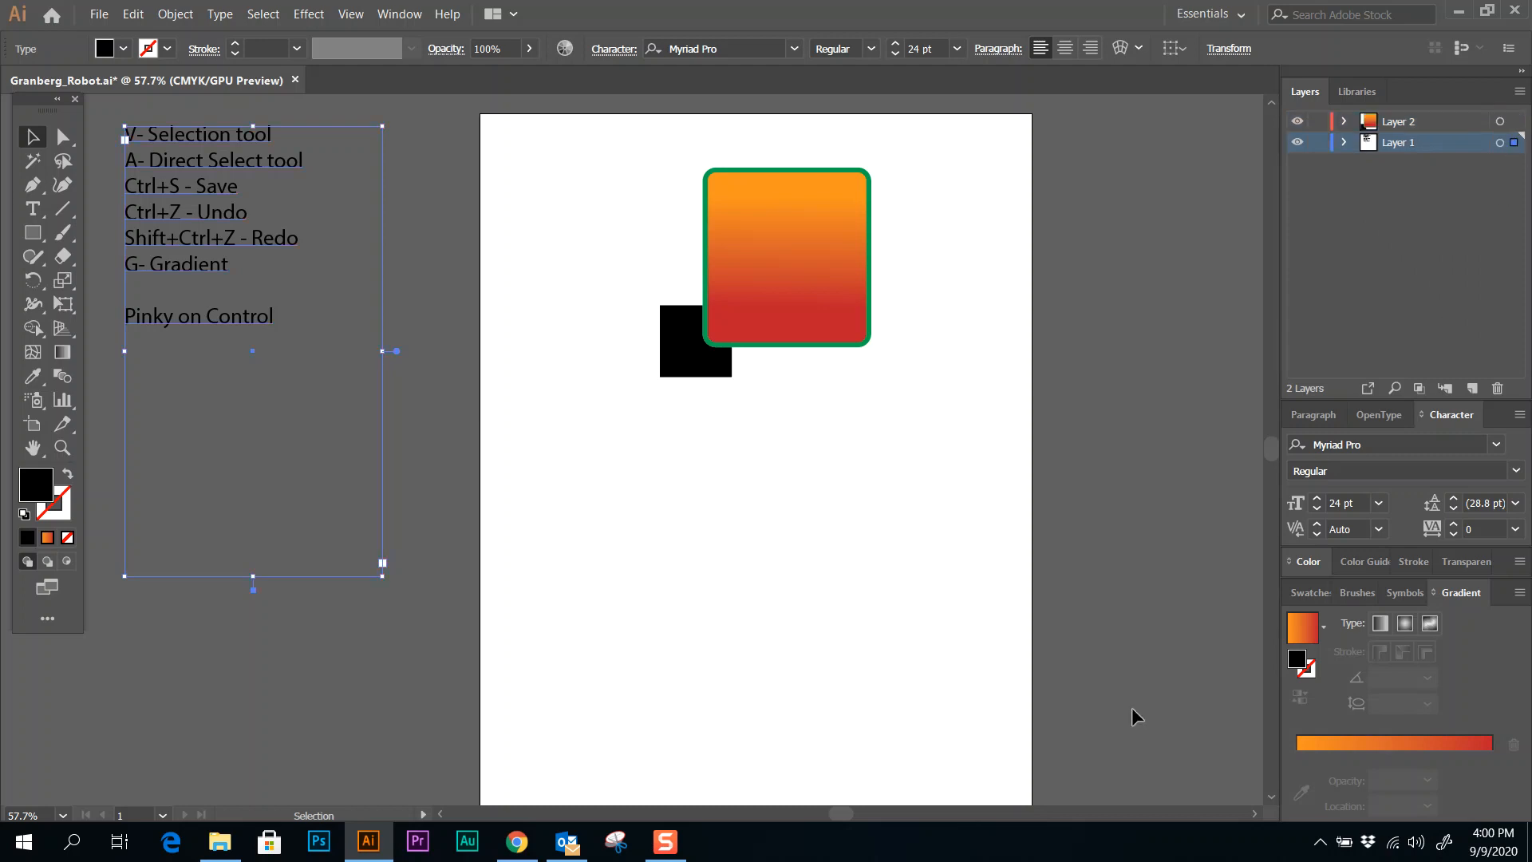
left_click(1104, 313)
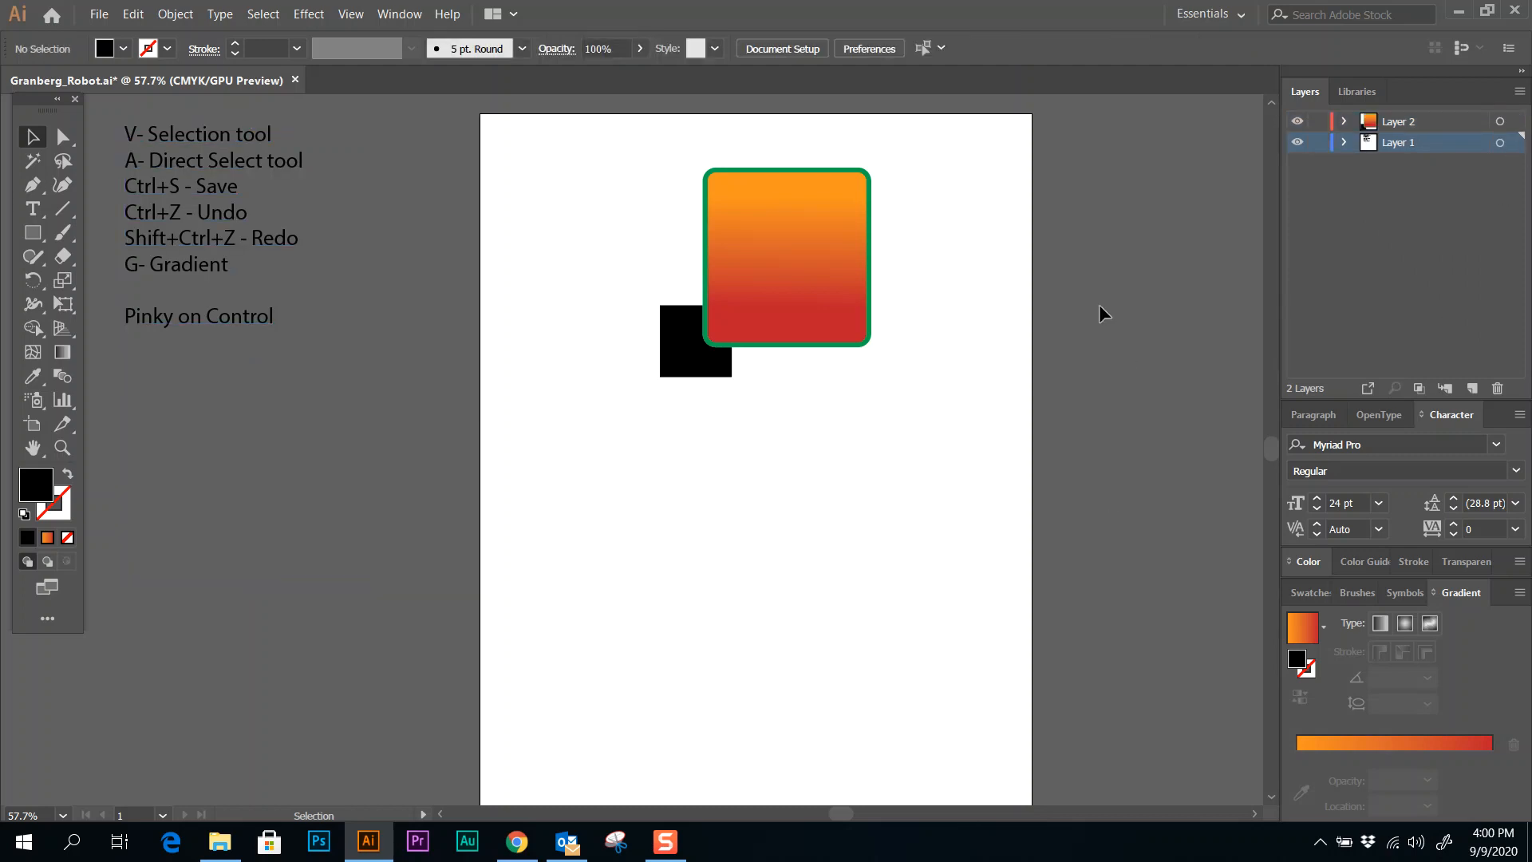
- Select everything on Layer 2, move both shapes slightly down together, and temporarily hide Layer 1 before showing it again
left_click(1513, 122)
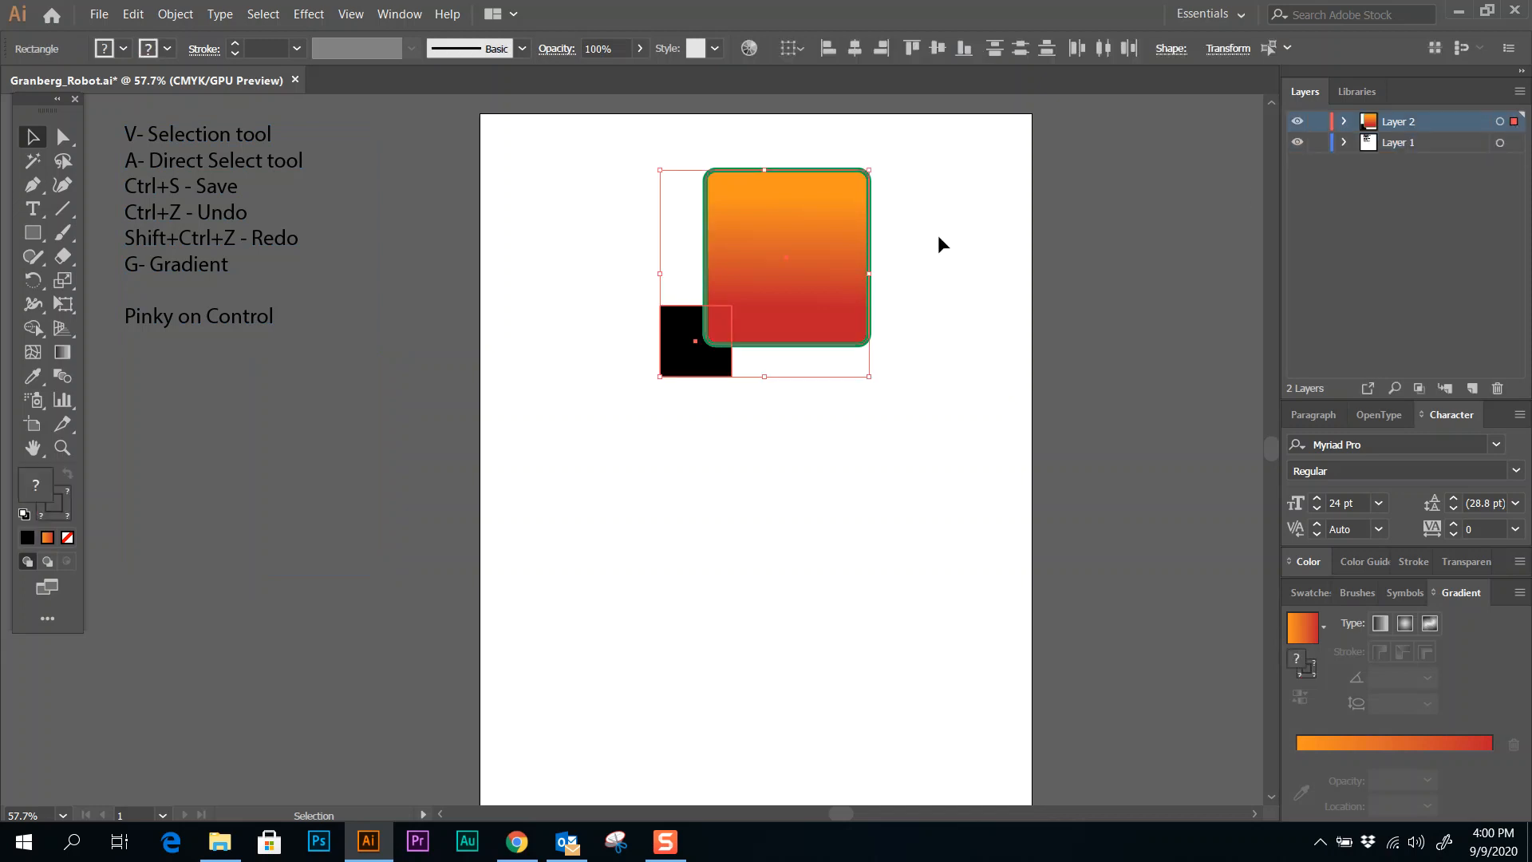
left_click_drag(825, 260, 813, 351)
left_click(1026, 445)
left_click(1299, 145)
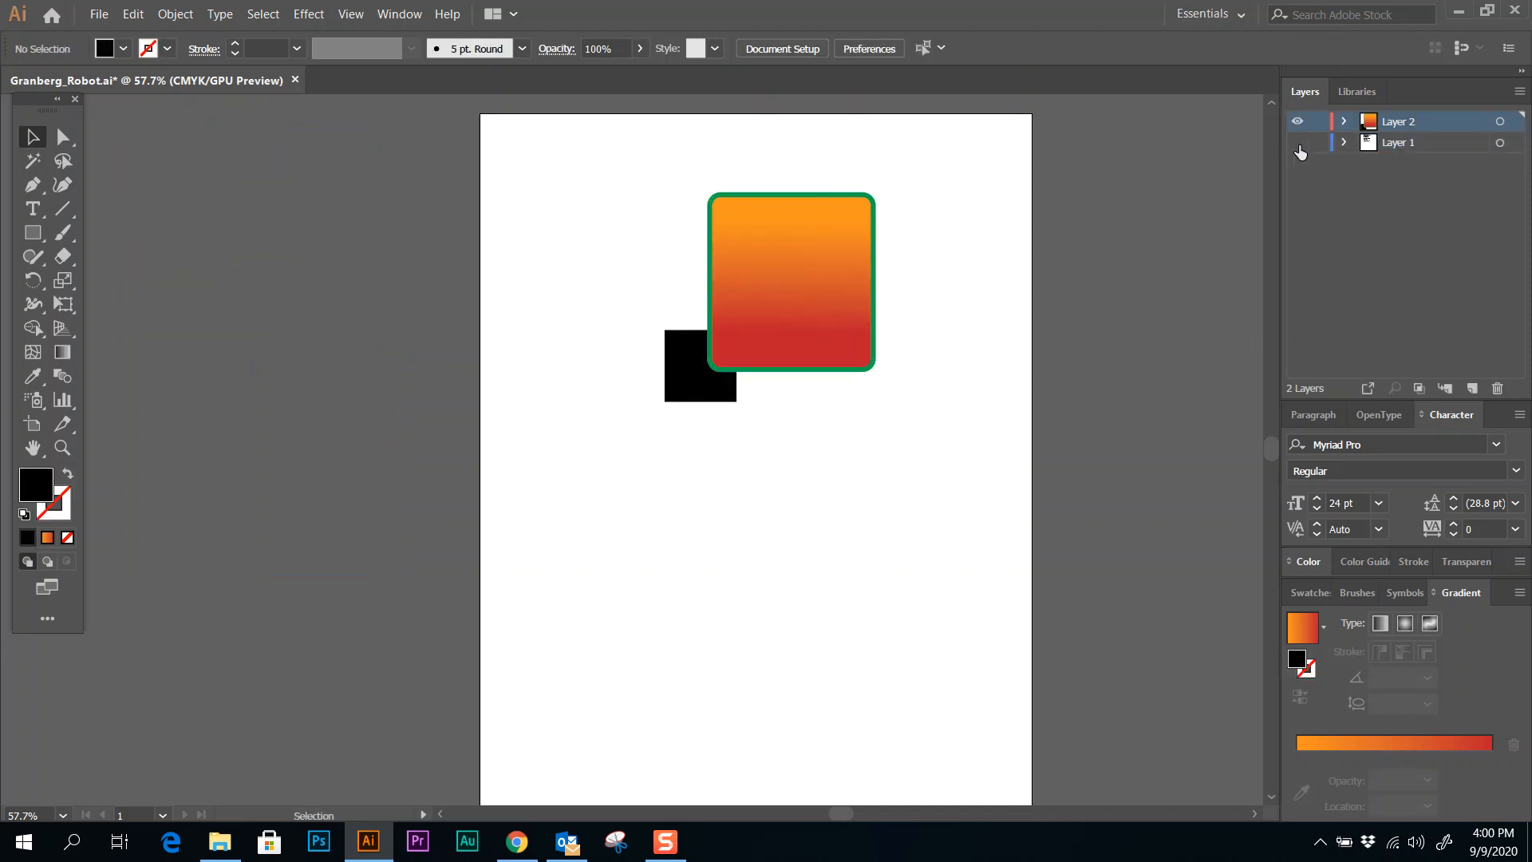
left_click(1301, 144)
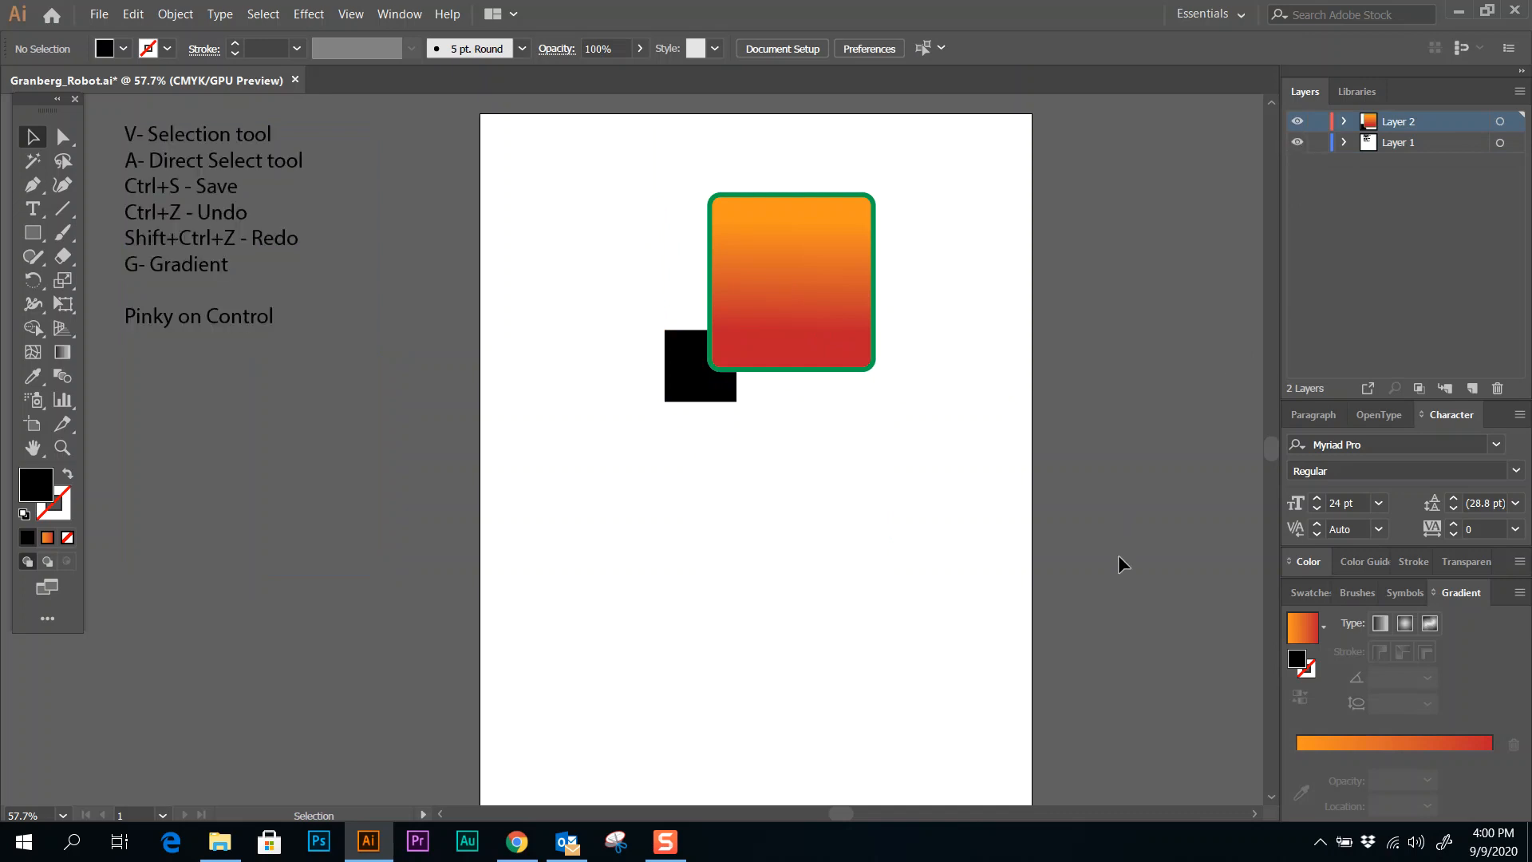